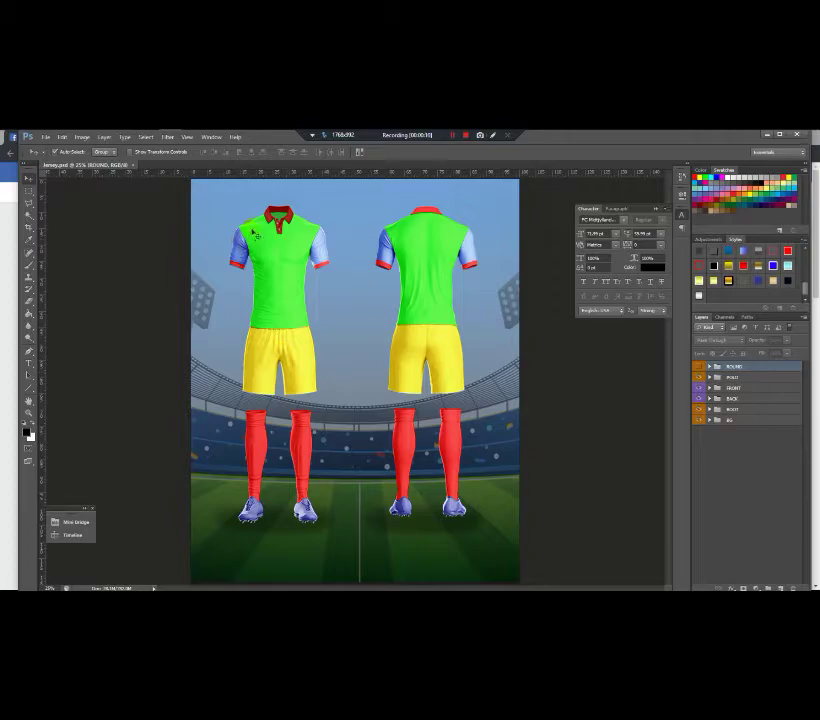
# Step: Preview the jersey mockup with the round collar in place of the polo collar, and return to the polo version
pyautogui.scroll(4, 280, 217)
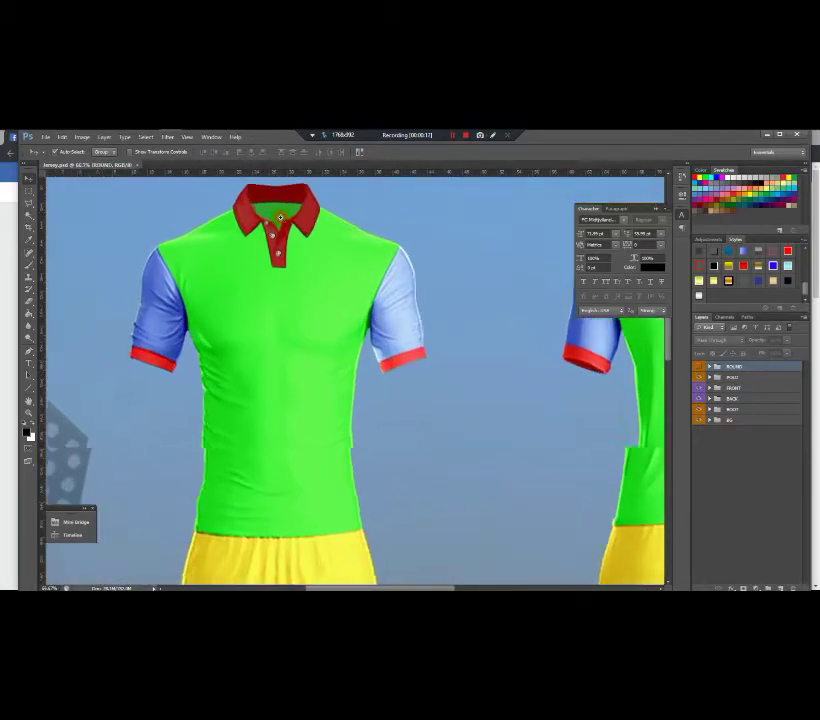
pyautogui.scroll(-4, 278, 303)
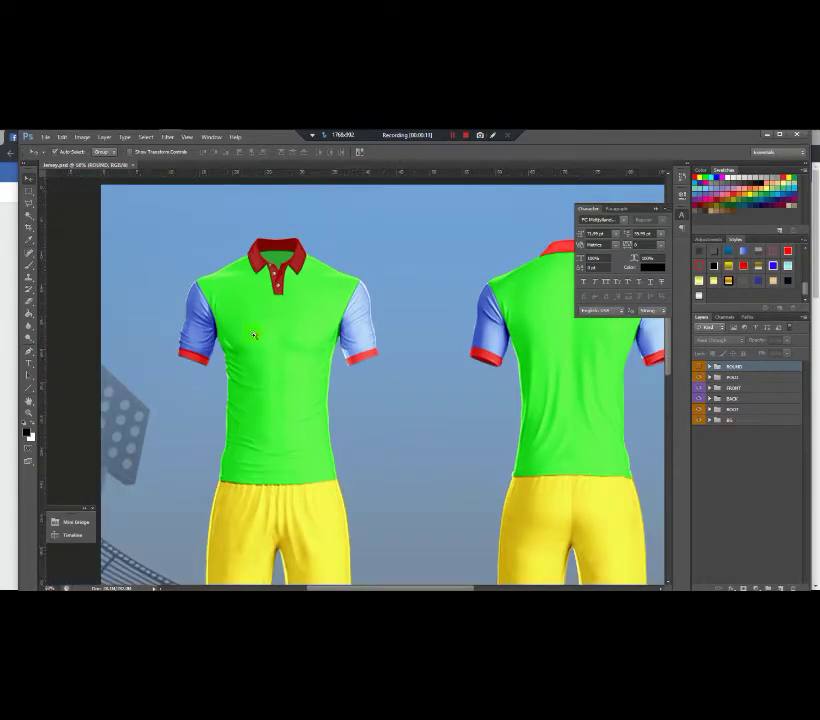
pyautogui.scroll(2, 256, 335)
pyautogui.scroll(-1, 229, 417)
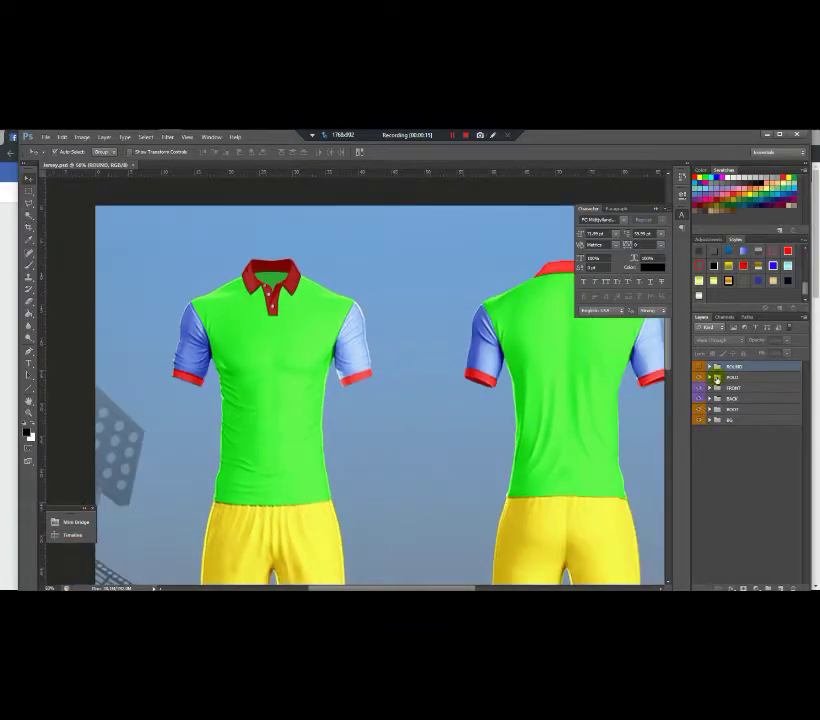
pyautogui.click(698, 378)
pyautogui.click(699, 367)
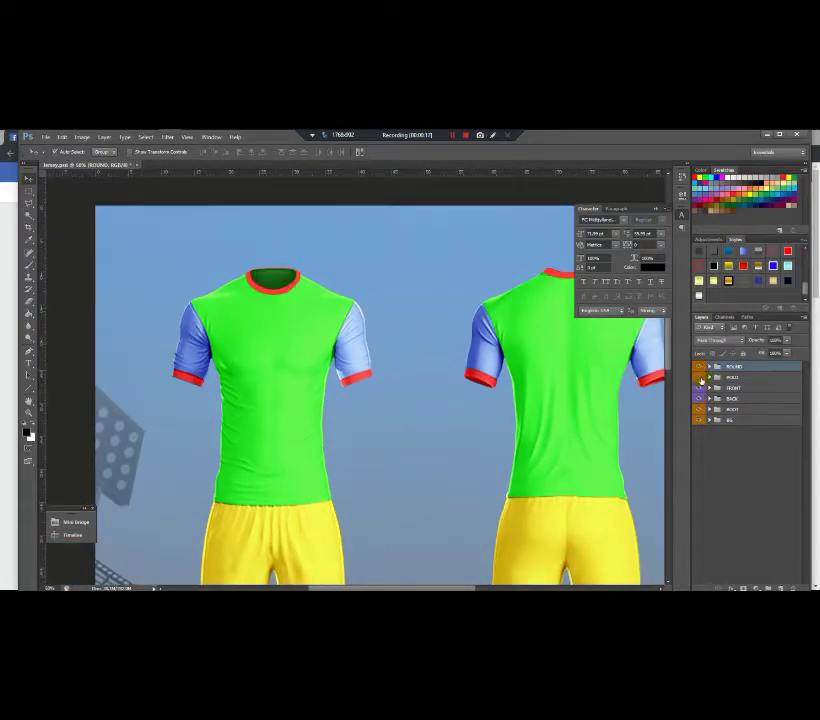
pyautogui.click(698, 377)
# Step: Open the contents of the Shirt color smart object in the FRONT group's Shirt folder for editing
pyautogui.click(709, 388)
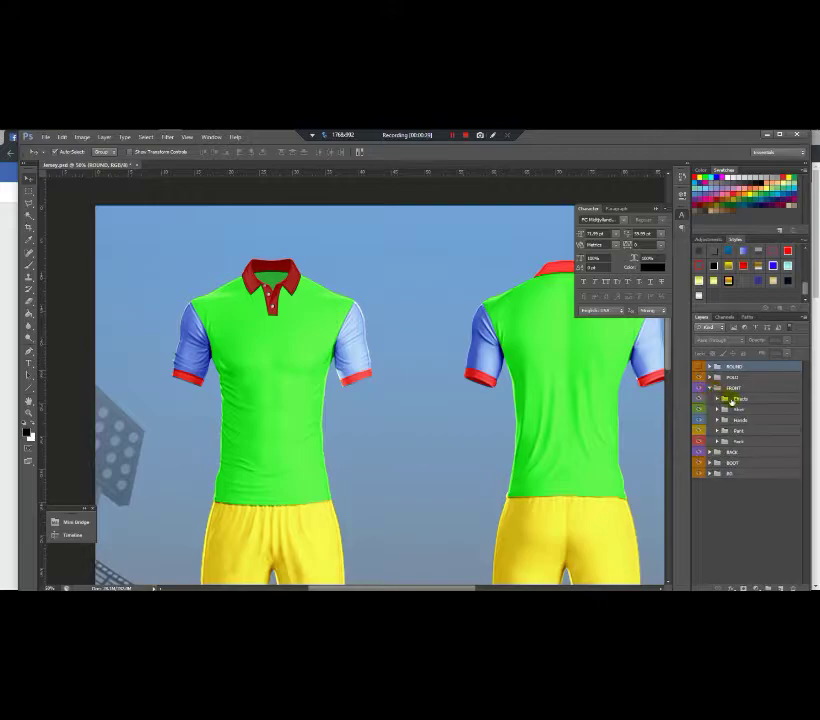
pyautogui.click(750, 397)
pyautogui.click(716, 409)
pyautogui.click(716, 409)
pyautogui.click(716, 409)
pyautogui.click(737, 424)
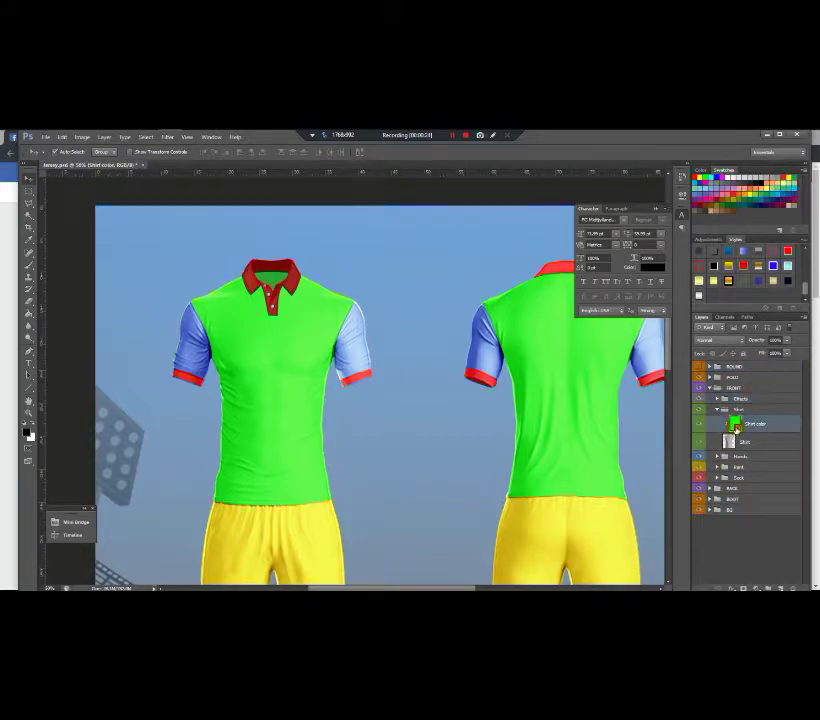
pyautogui.doubleClick(735, 424)
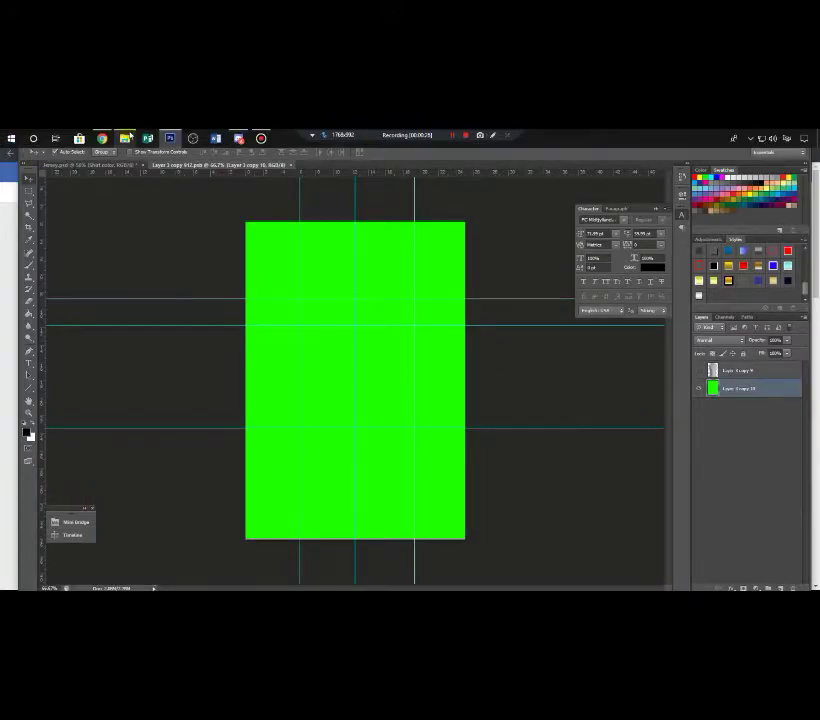
# Step: Place the seamless_ethnic_pattern_design_vector image from New folder (2) in File Explorer into the shirt colour document
pyautogui.click(124, 134)
pyautogui.moveTo(399, 396); pyautogui.dragTo(398, 240)
pyautogui.doubleClick(298, 236)
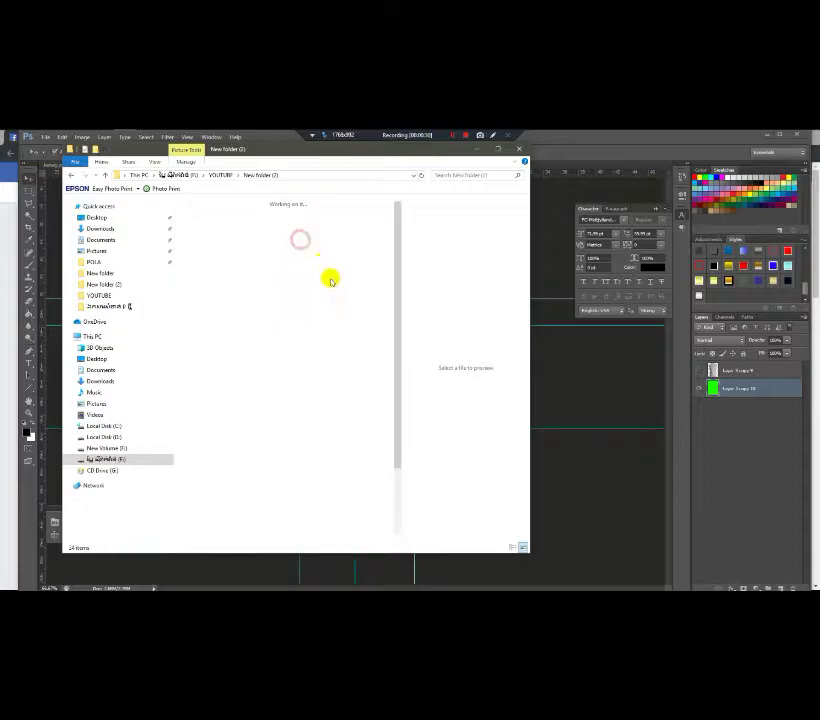
pyautogui.moveTo(394, 311); pyautogui.dragTo(341, 560)
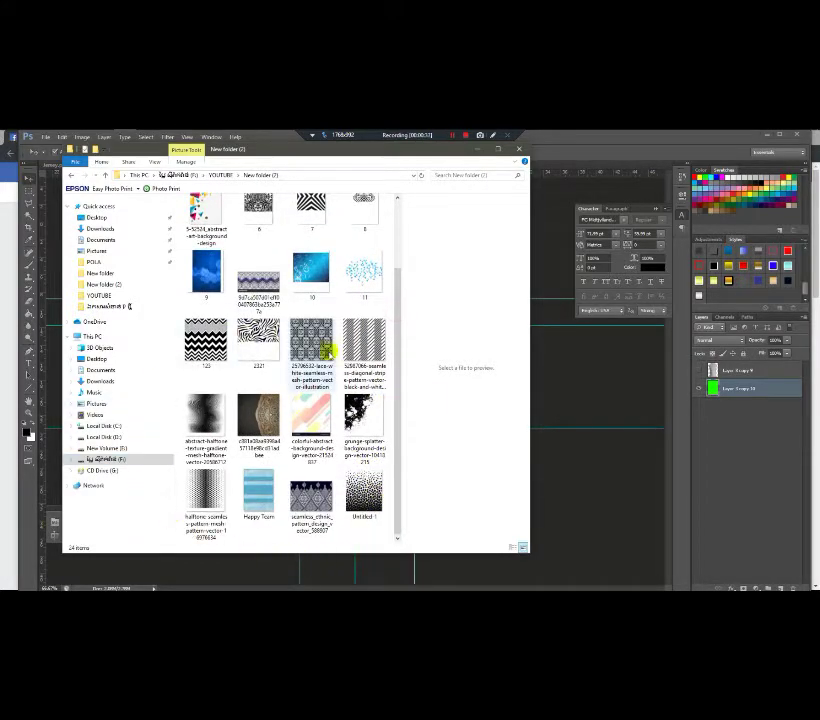
pyautogui.click(309, 494)
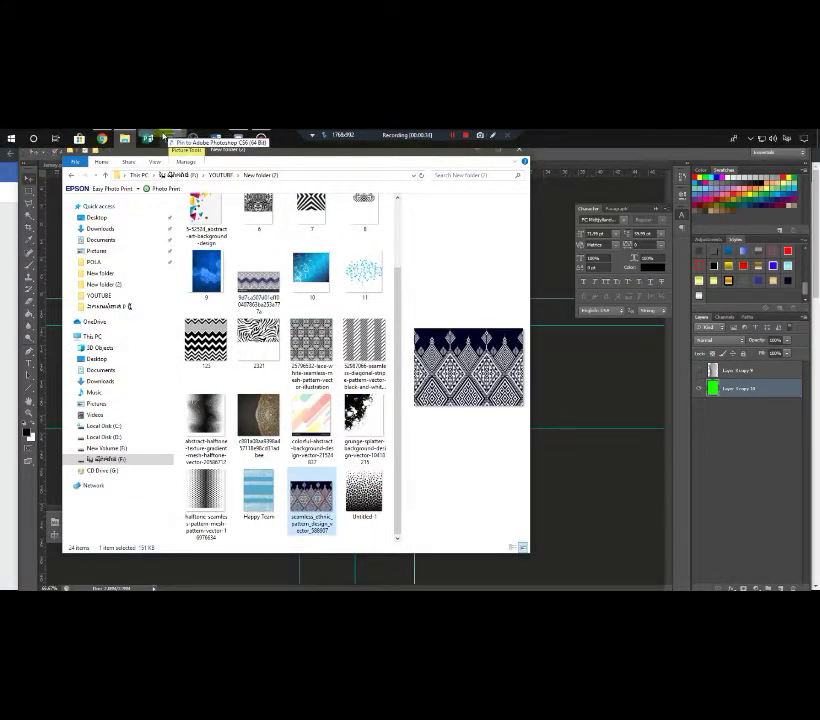
pyautogui.click(170, 137)
pyautogui.moveTo(318, 427); pyautogui.dragTo(322, 426)
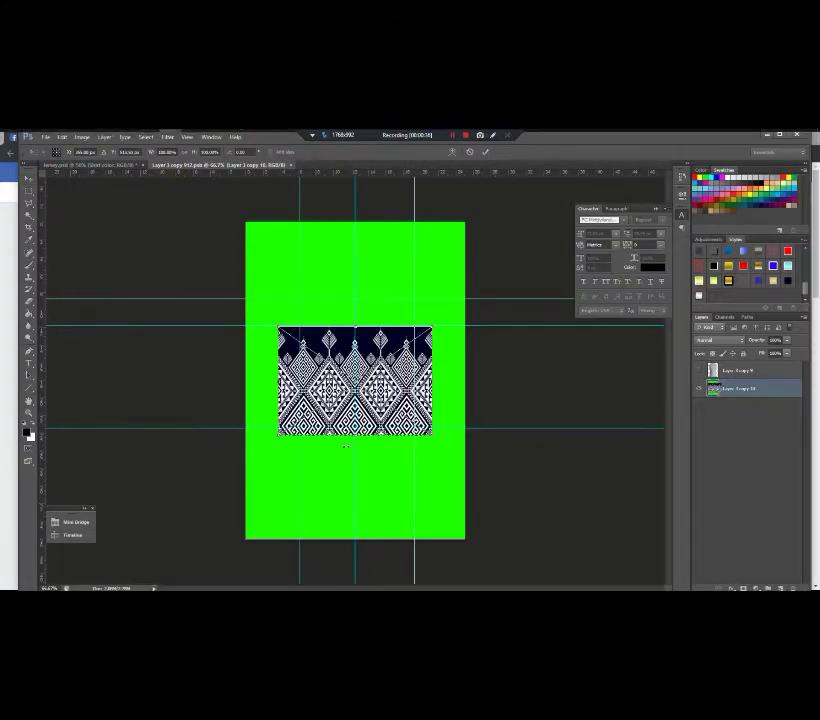
# Step: Move the ethnic pattern to the bottom of the shirt panel and widen it to about 142% to span the full width
pyautogui.moveTo(361, 389); pyautogui.dragTo(459, 487)
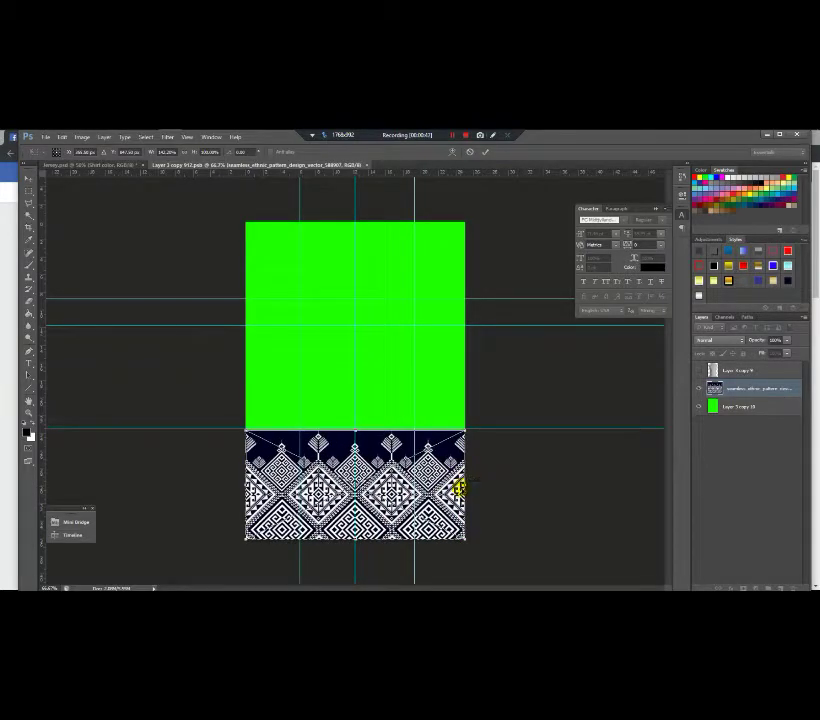
pyautogui.press('Return')
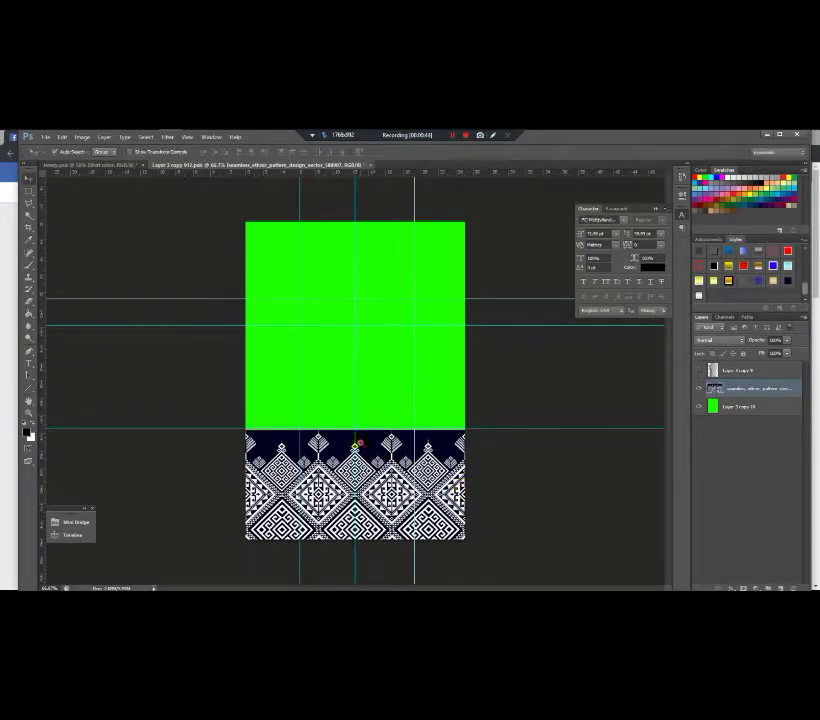
pyautogui.hotkey('ctrl', '+')
pyautogui.hotkey('ctrl', '-')
pyautogui.hotkey('ctrl', '-')
pyautogui.hotkey('ctrl', '+')
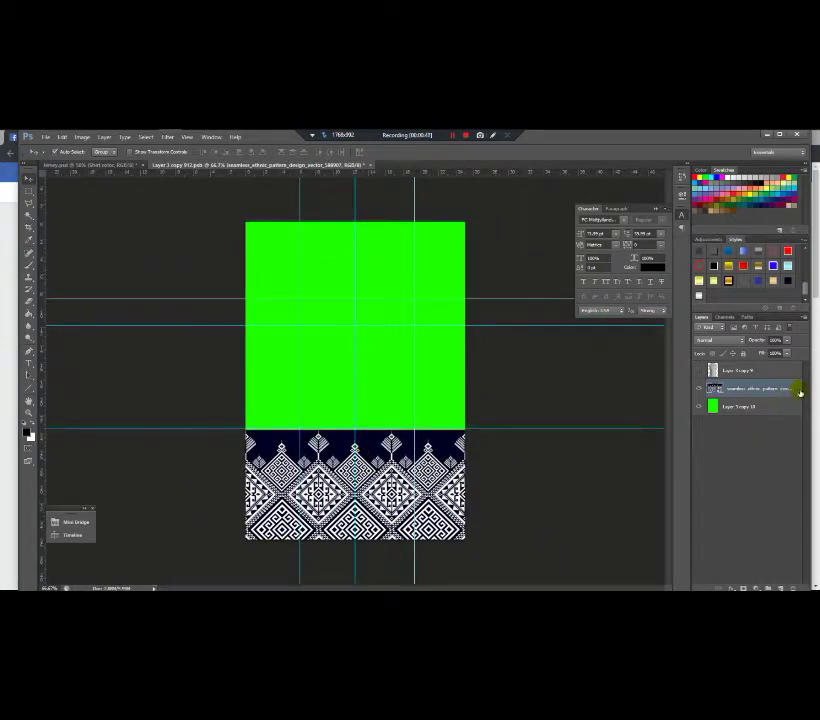
# Step: Add a linear Gradient Overlay to the green base layer, using the ethnic pattern's dark navy as the gradient's starting colour
pyautogui.click(31, 268)
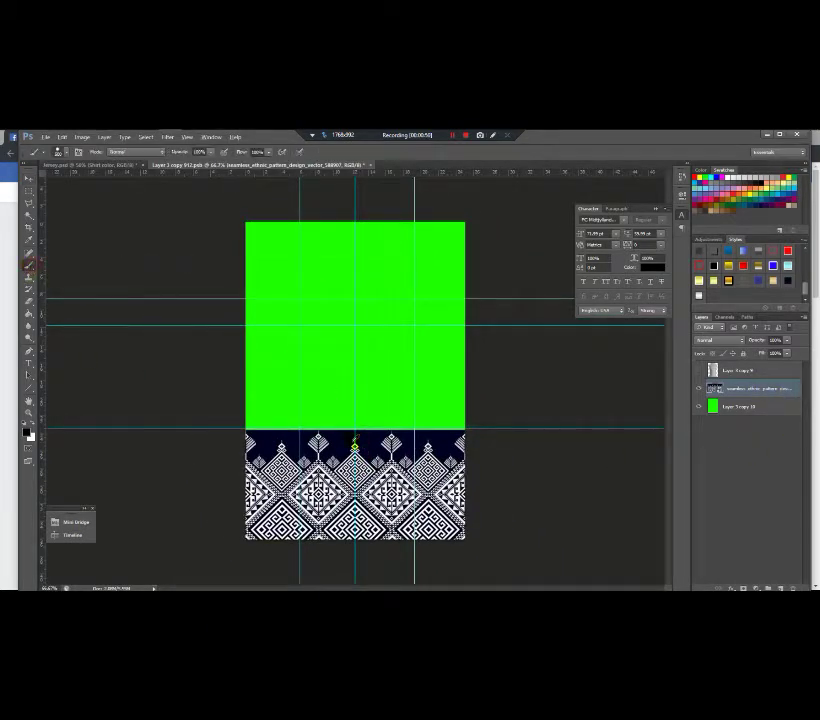
pyautogui.click(790, 408)
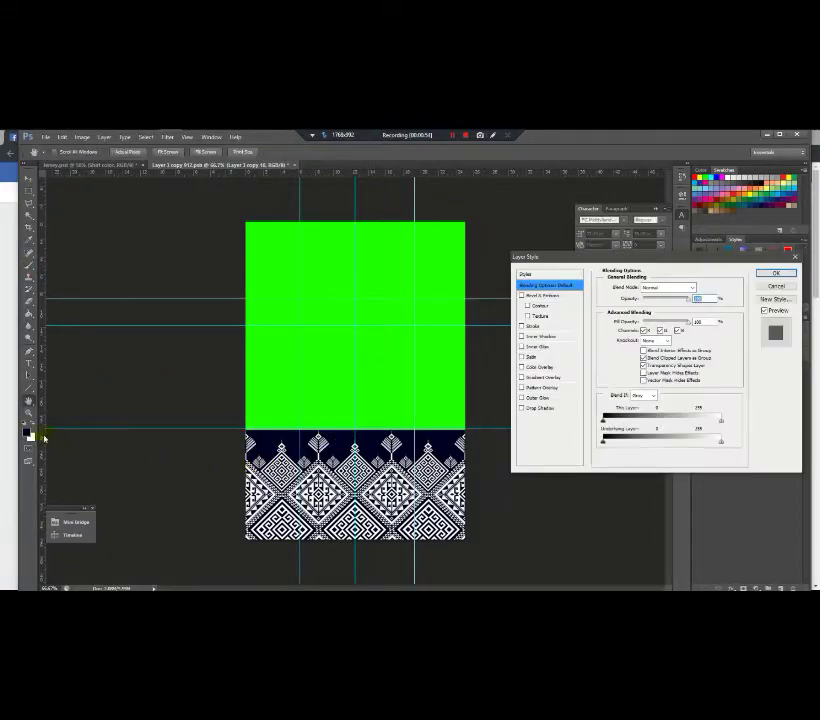
pyautogui.click(538, 378)
pyautogui.click(645, 308)
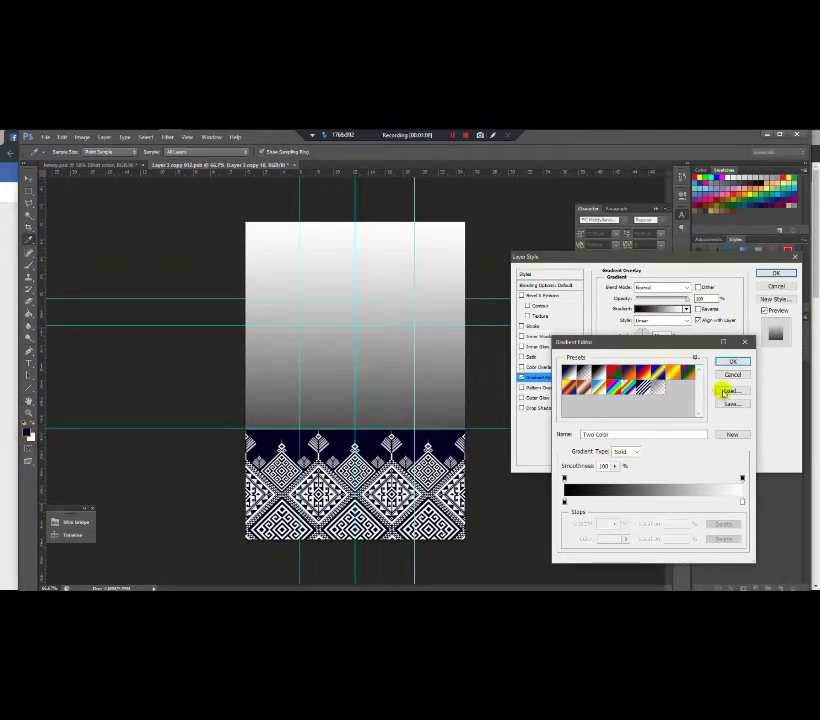
pyautogui.click(564, 500)
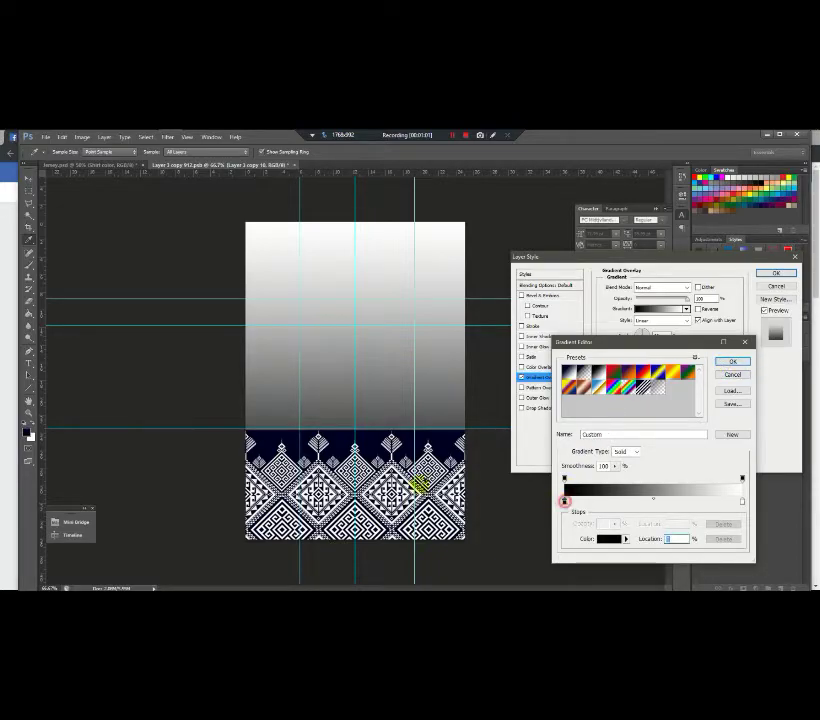
pyautogui.click(29, 432)
pyautogui.click(731, 361)
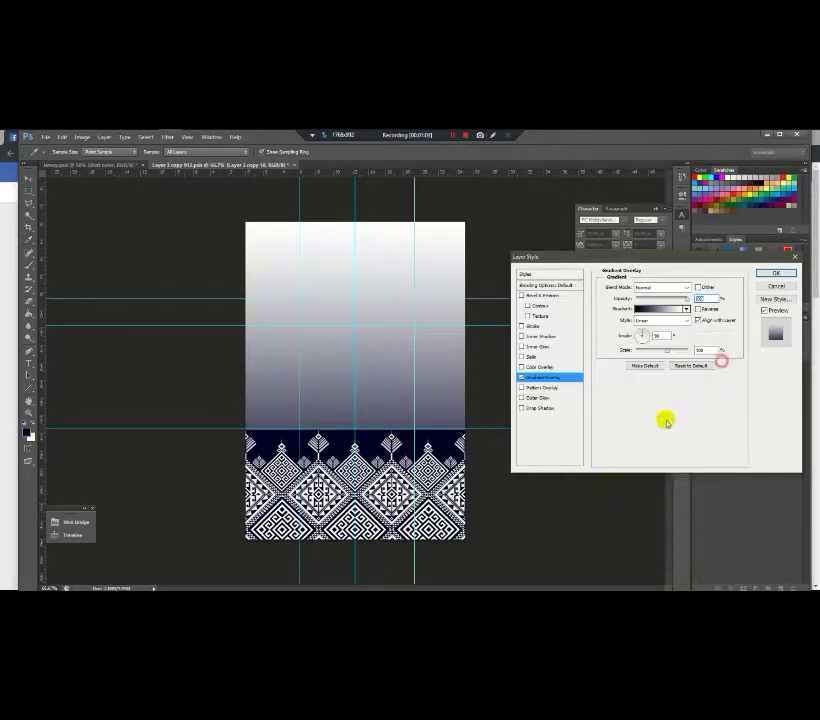
# Step: Shift the overlay's navy stop to just before the gradient's middle and set its end stop to pure red (255, 0, 0)
pyautogui.click(660, 308)
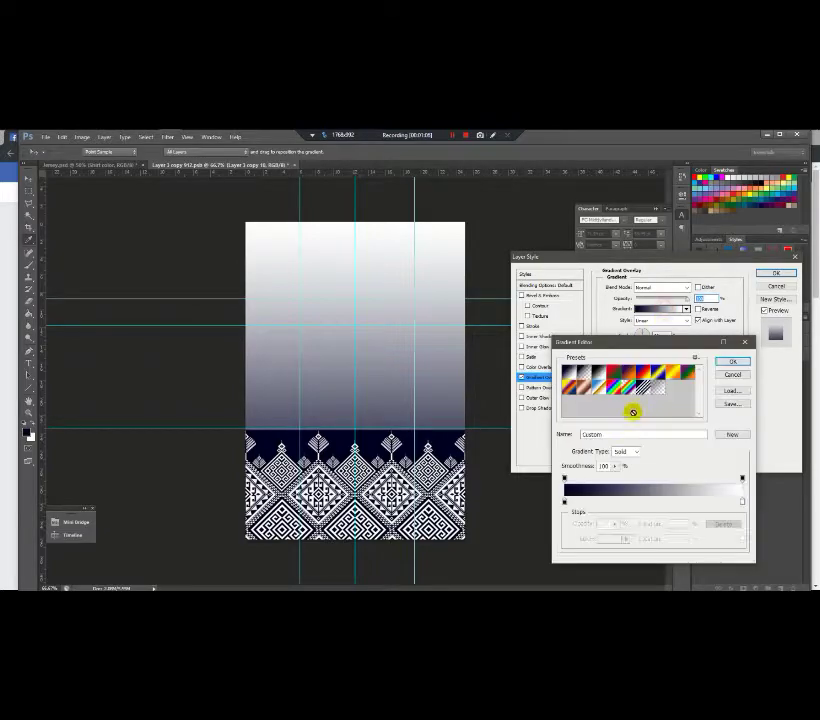
pyautogui.moveTo(565, 502); pyautogui.dragTo(642, 499)
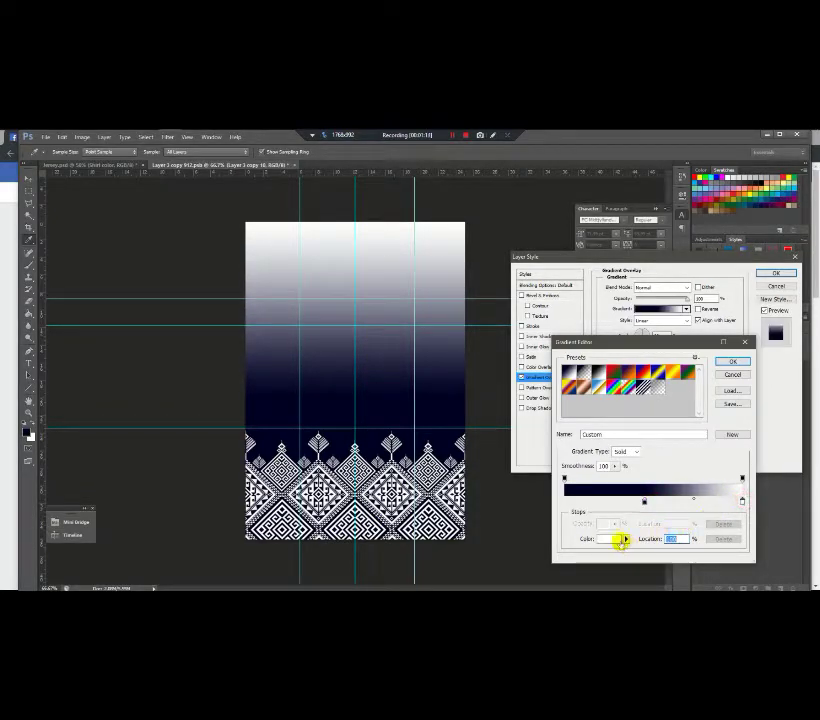
pyautogui.click(613, 541)
pyautogui.moveTo(629, 446); pyautogui.dragTo(641, 432)
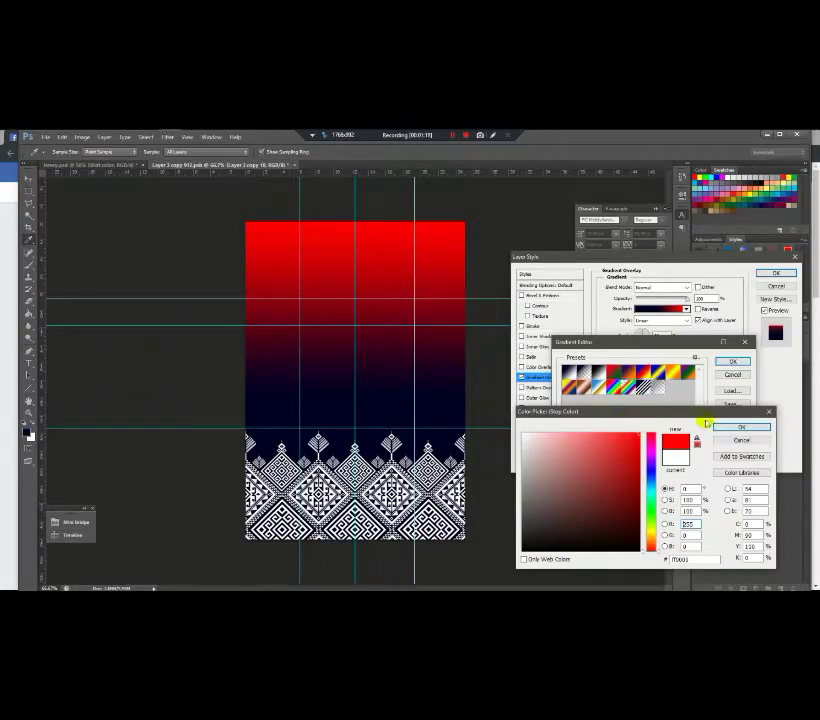
pyautogui.click(741, 427)
pyautogui.click(733, 361)
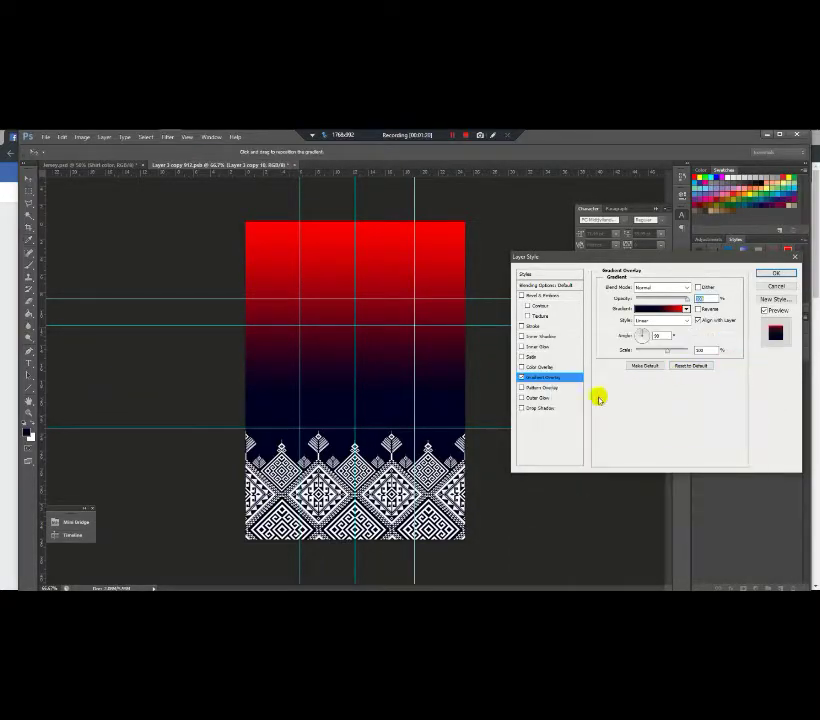
pyautogui.click(774, 273)
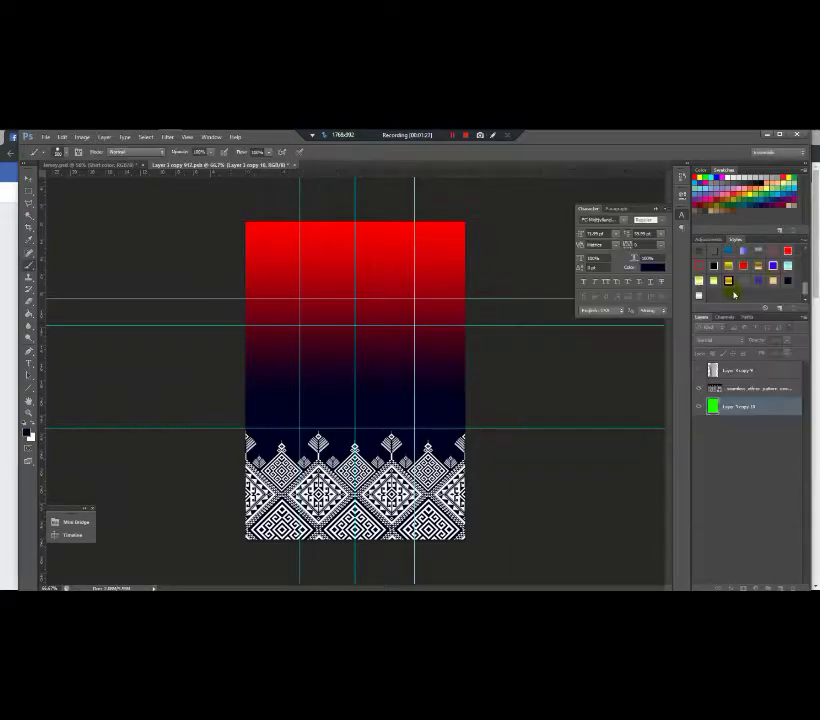
pyautogui.keyDown('ctrl'); pyautogui.click(397, 361); pyautogui.keyUp('ctrl')
pyautogui.scroll(-2, 397, 361)
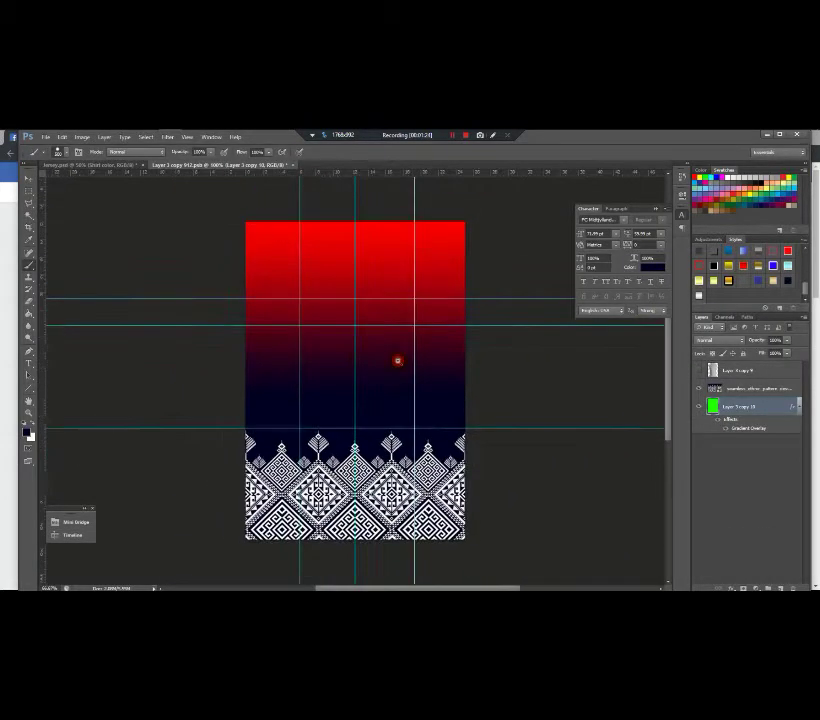
pyautogui.scroll(1, 397, 361)
# Step: Place the halftone-seamless-pattern-mesh-pattern-vector image from New folder (2) in File Explorer above the gradient base layer
pyautogui.moveTo(179, 138)
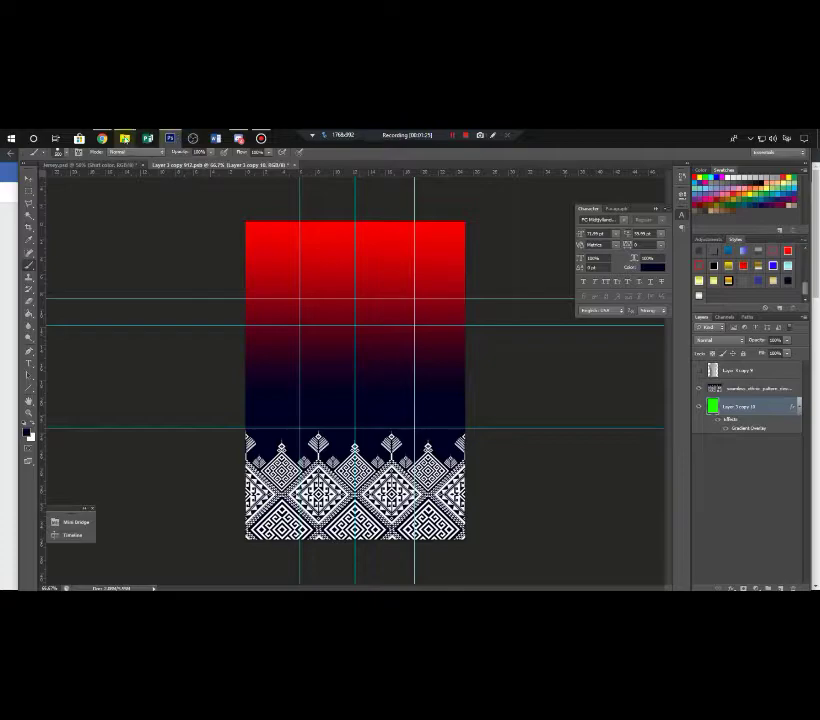
pyautogui.click(124, 137)
pyautogui.click(396, 284)
pyautogui.moveTo(397, 285); pyautogui.dragTo(386, 215)
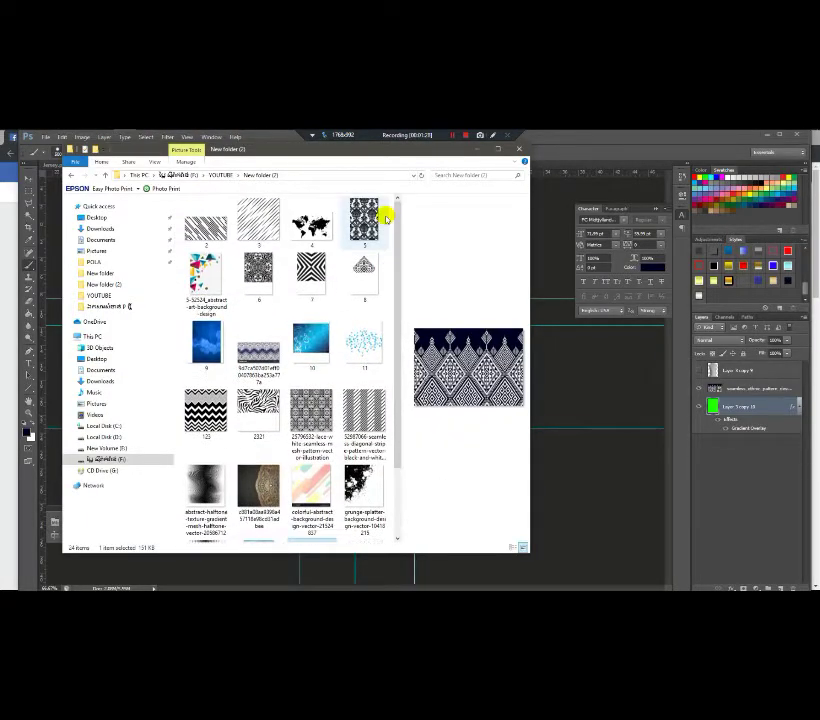
pyautogui.press('BackSpace')
pyautogui.doubleClick(312, 222)
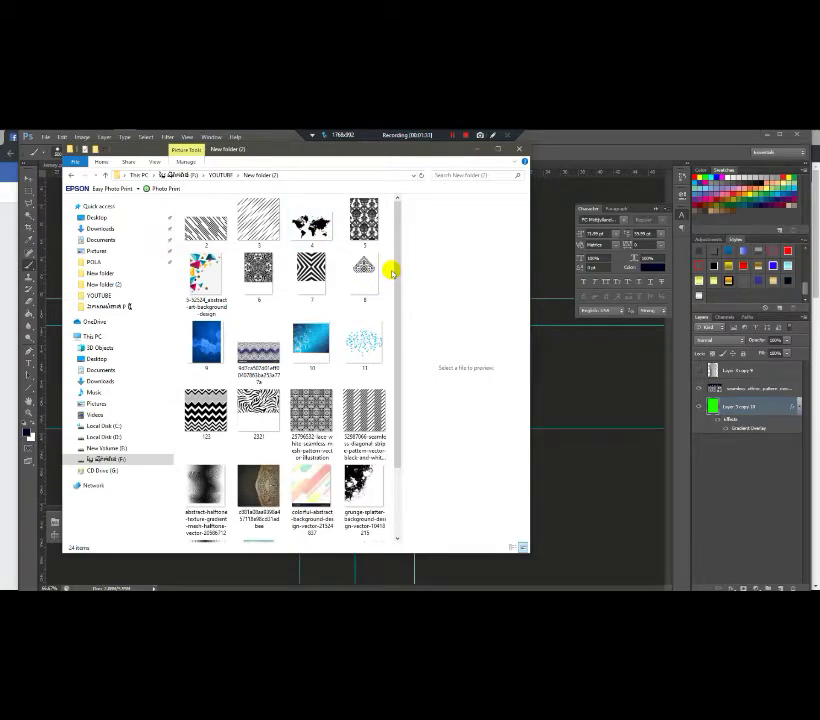
pyautogui.moveTo(393, 271); pyautogui.dragTo(393, 343)
pyautogui.click(206, 492)
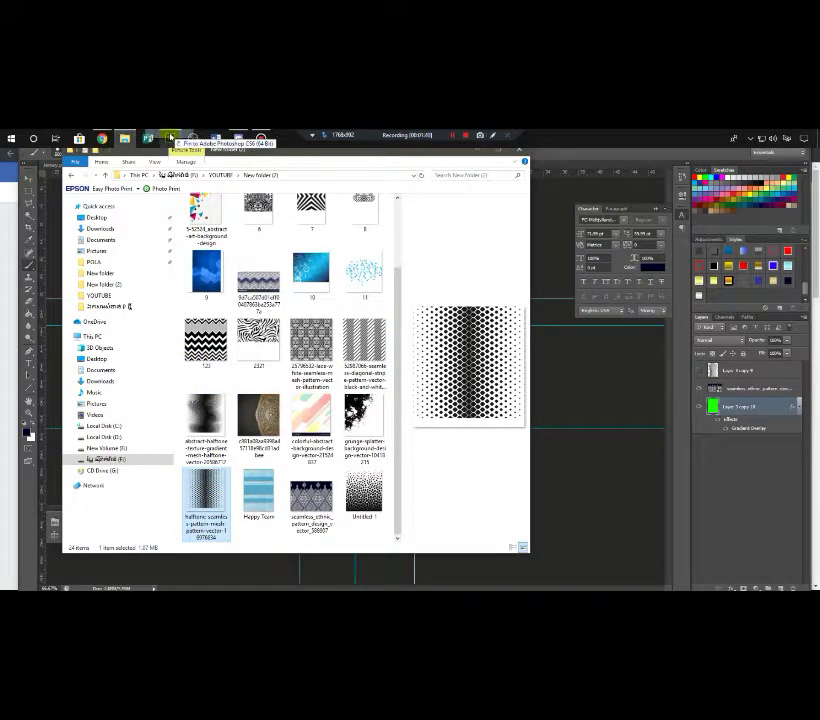
pyautogui.click(176, 134)
pyautogui.moveTo(342, 269); pyautogui.dragTo(345, 272)
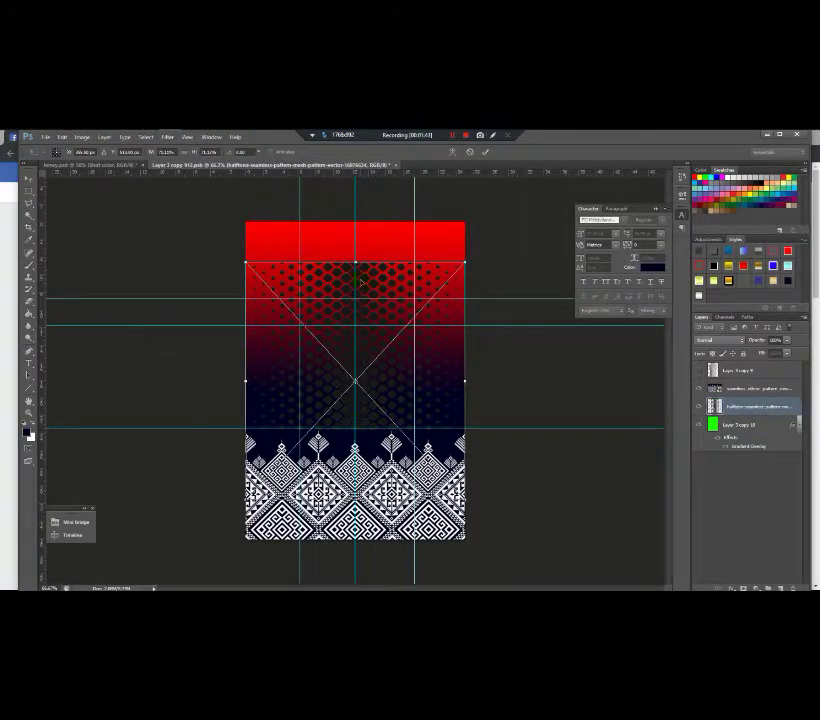
# Step: Rotate the halftone pattern 90° clockwise, compress it vertically, and position it so its dots fade down from the shirt's top edge
pyautogui.rightClick(376, 276)
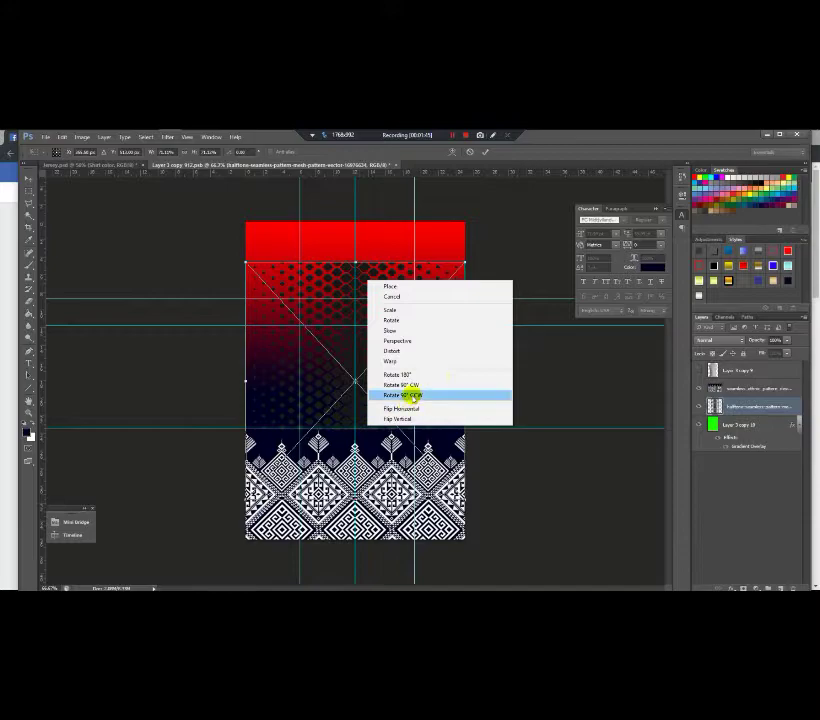
pyautogui.click(414, 386)
pyautogui.moveTo(373, 343); pyautogui.dragTo(364, 288)
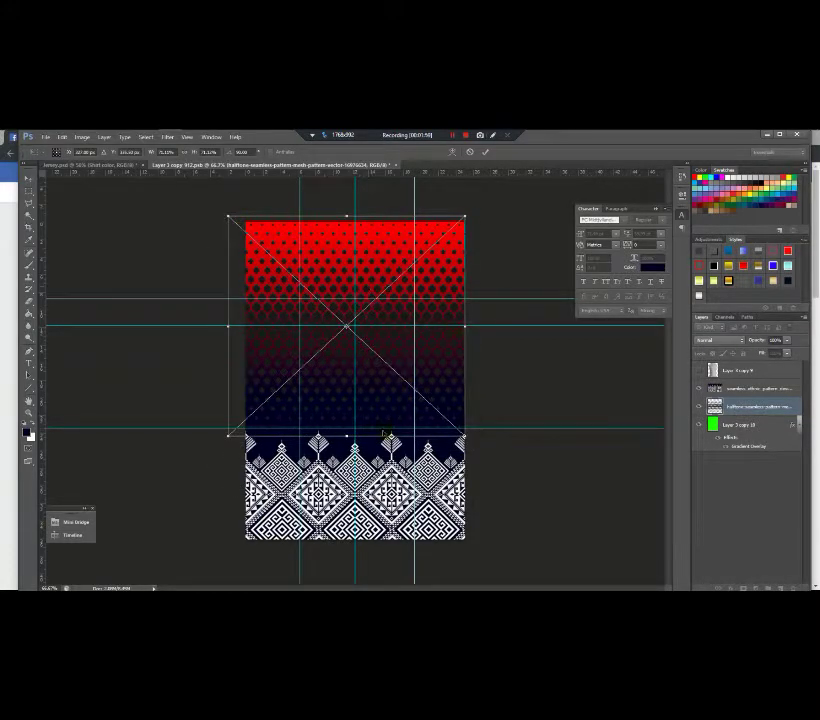
pyautogui.moveTo(347, 434); pyautogui.dragTo(362, 354)
pyautogui.moveTo(378, 285); pyautogui.dragTo(385, 223)
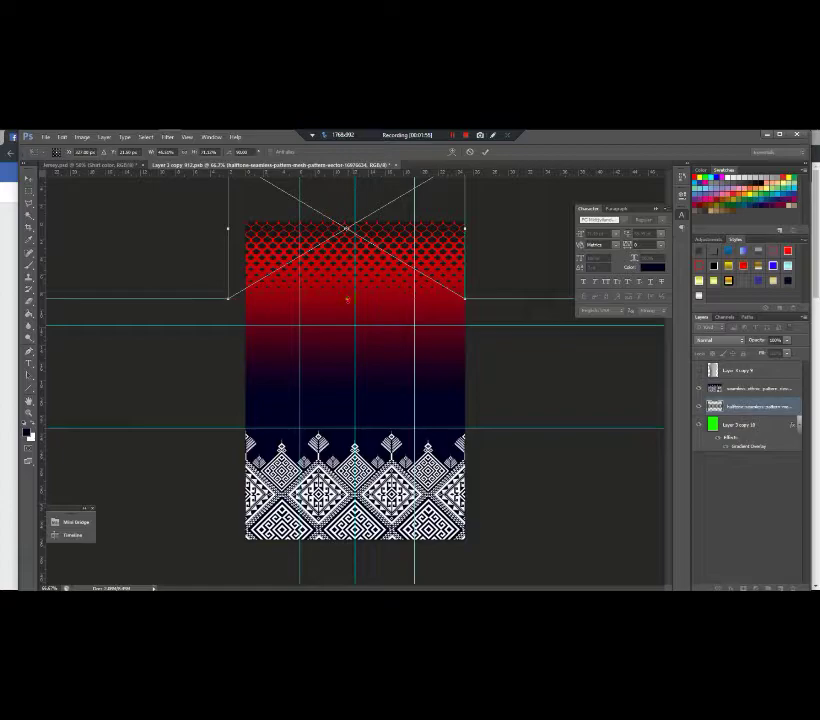
pyautogui.moveTo(348, 298); pyautogui.dragTo(350, 316)
pyautogui.moveTo(384, 232); pyautogui.dragTo(385, 214)
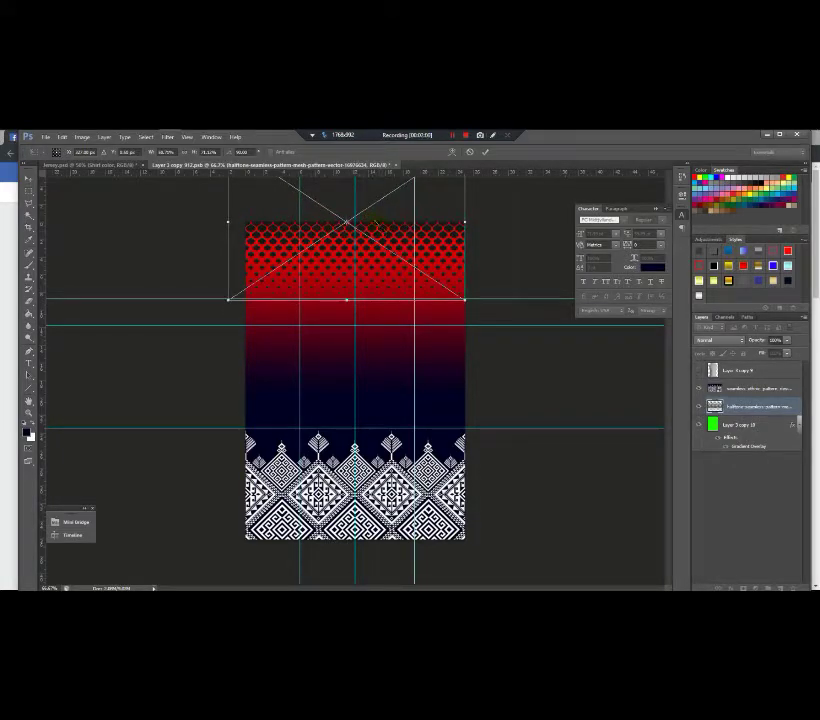
pyautogui.press('Return')
pyautogui.hotkey('ctrl', '-')
pyautogui.hotkey('ctrl', '+')
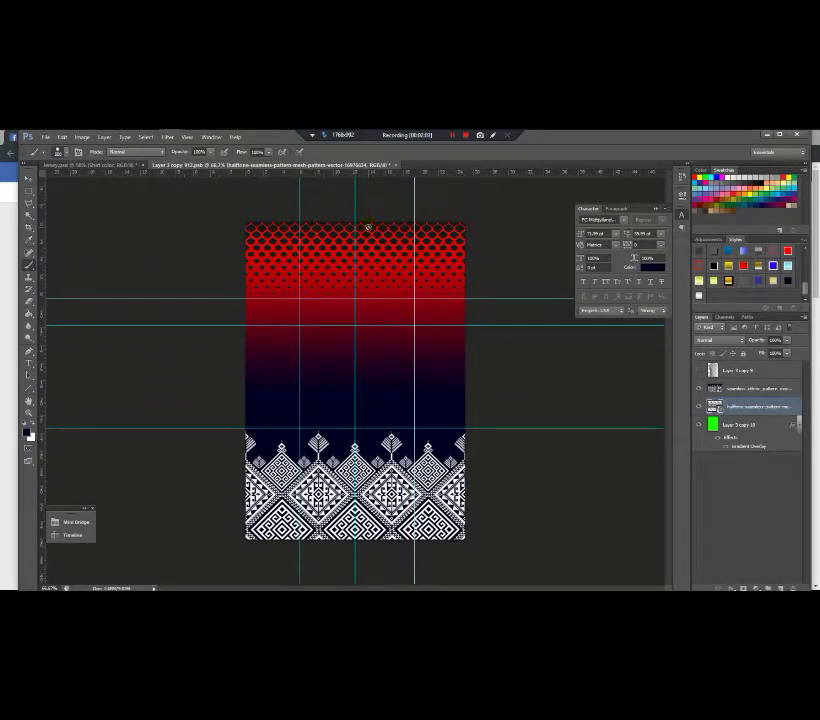
pyautogui.click(428, 519)
pyautogui.click(437, 312)
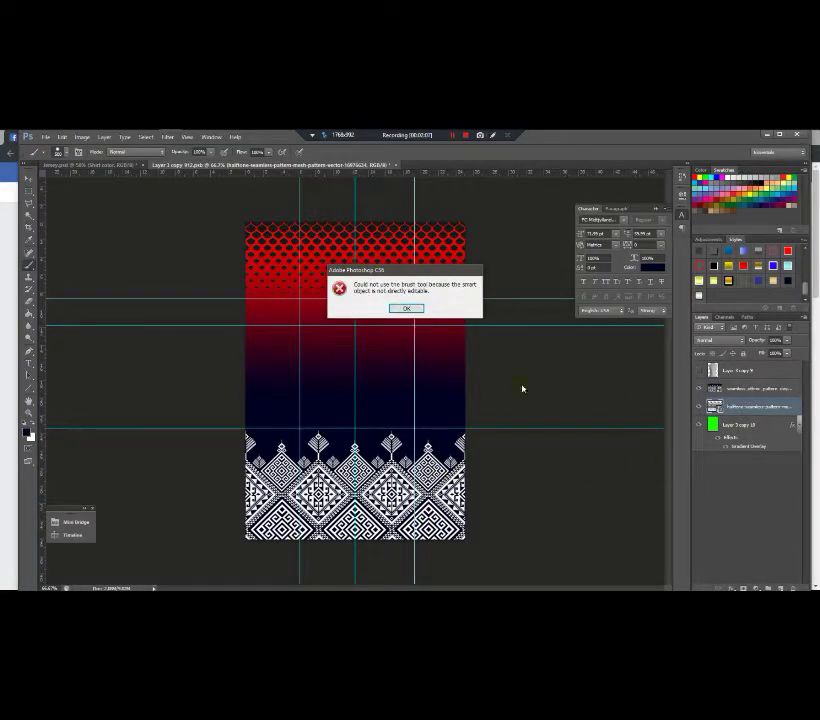
pyautogui.click(407, 310)
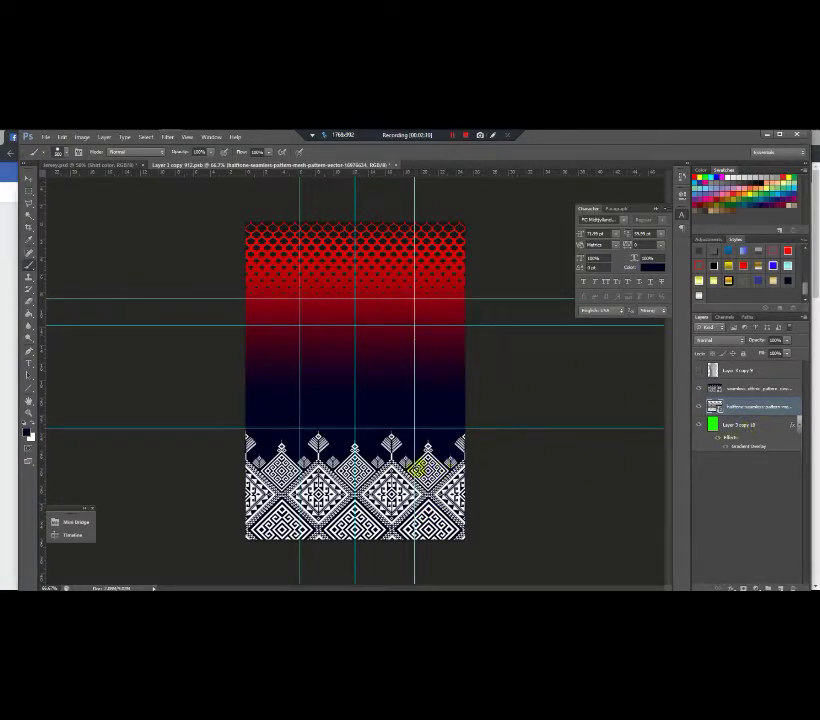
# Step: Move the ethnic pattern band slightly lower so it runs past the shirt's bottom edge
pyautogui.click(30, 188)
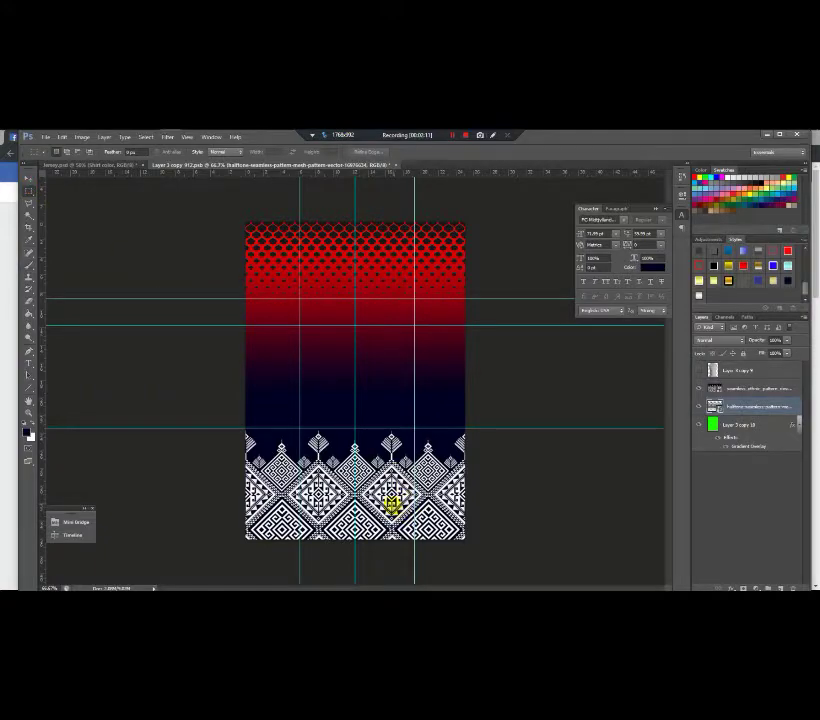
pyautogui.click(28, 178)
pyautogui.moveTo(380, 487)
pyautogui.mouseDown()
pyautogui.moveTo(382, 528)
pyautogui.moveTo(377, 491)
pyautogui.mouseUp()
pyautogui.click(588, 482)
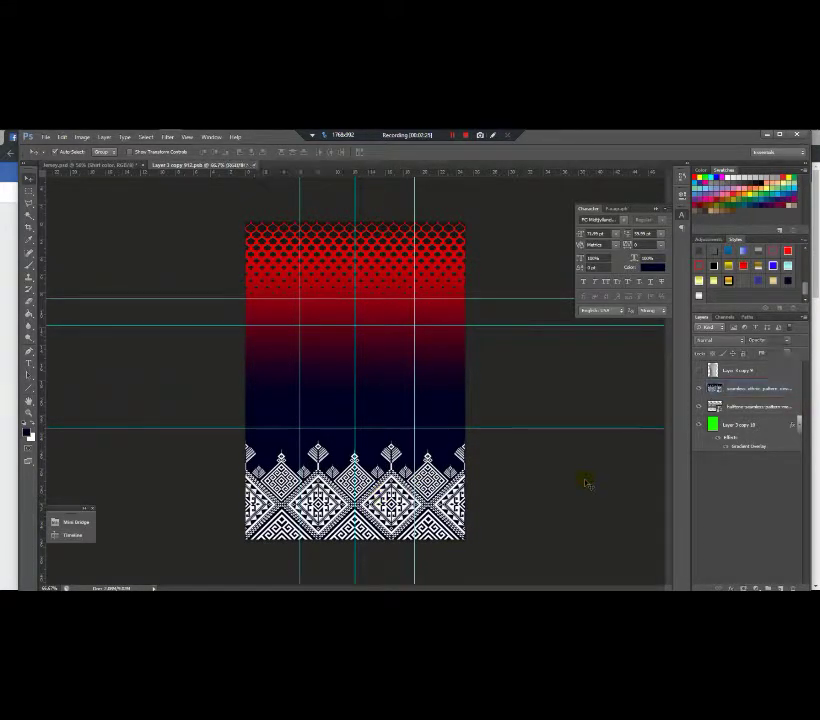
# Step: Open the Layer Style settings of the halftone-seamless-pattern layer
pyautogui.click(733, 405)
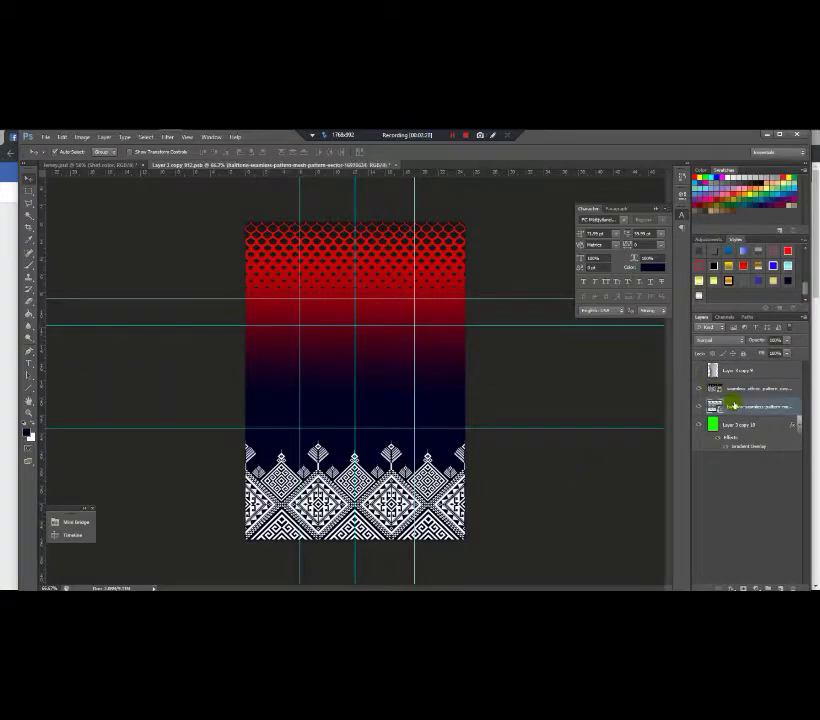
pyautogui.doubleClick(790, 406)
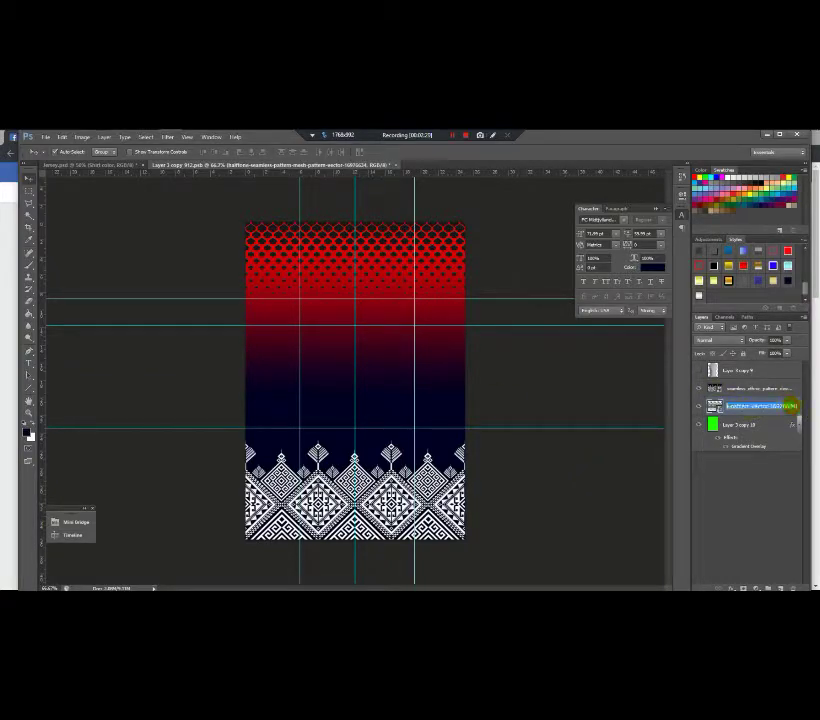
pyautogui.click(801, 405)
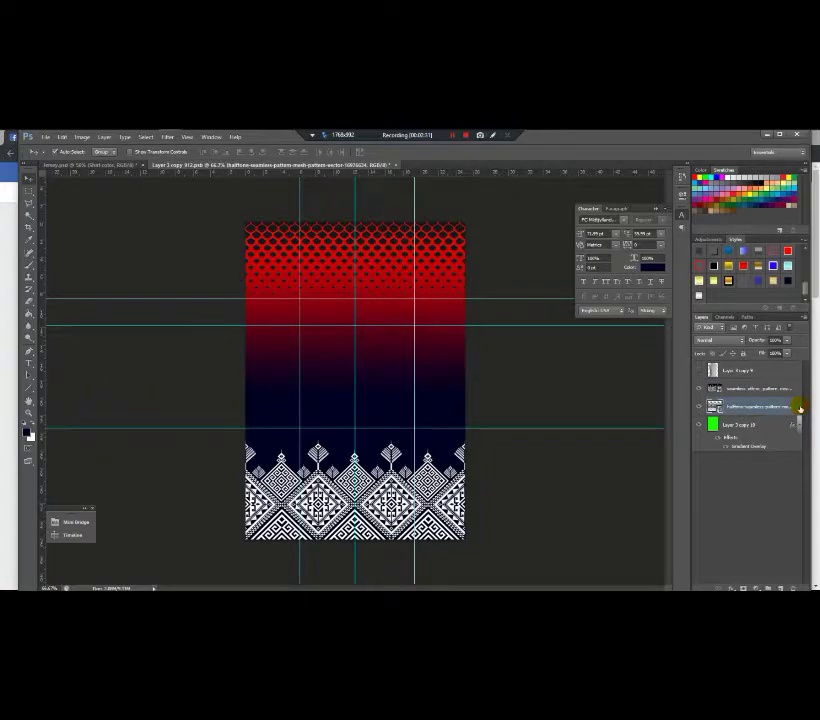
pyautogui.doubleClick(801, 409)
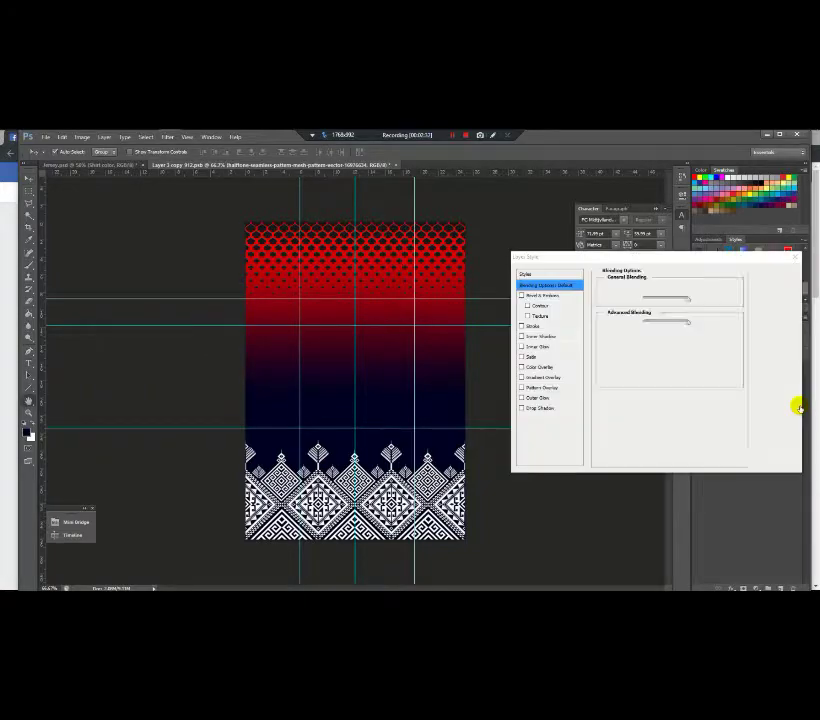
# Step: Try a Color Overlay on the halftone pattern in the dark navy (000022) sampled from the shirt
pyautogui.click(538, 367)
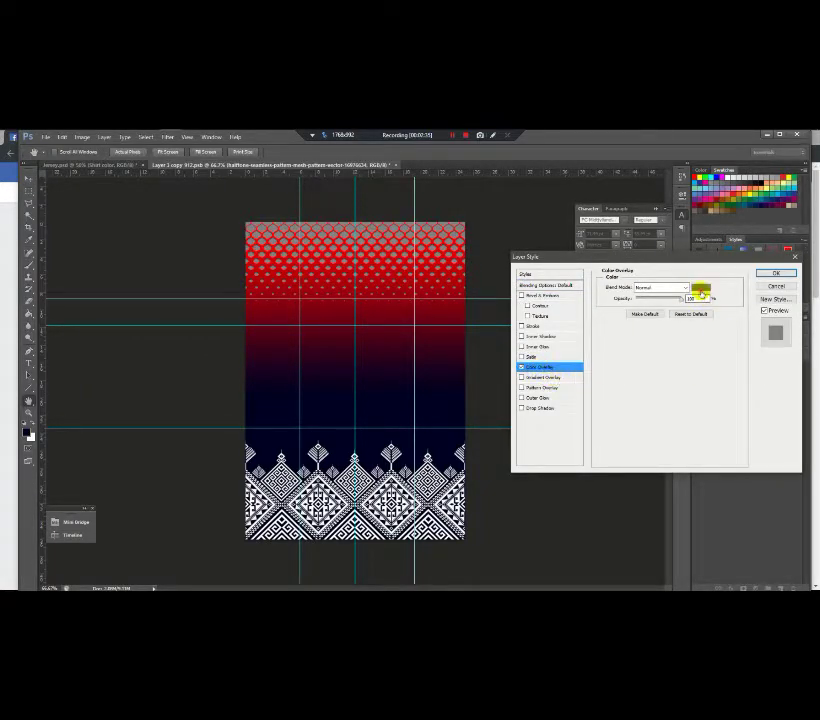
pyautogui.click(701, 291)
pyautogui.click(450, 415)
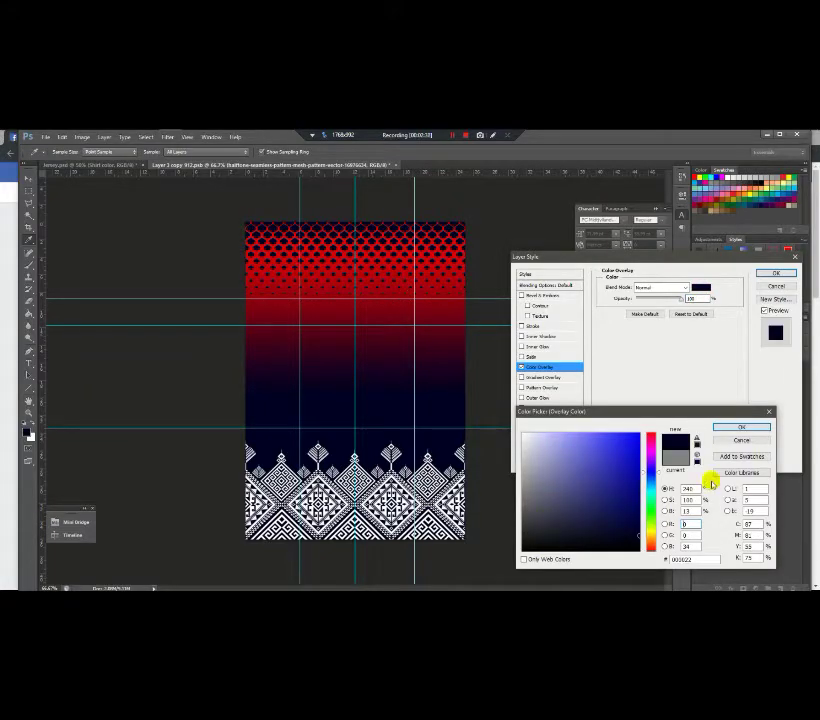
pyautogui.click(736, 429)
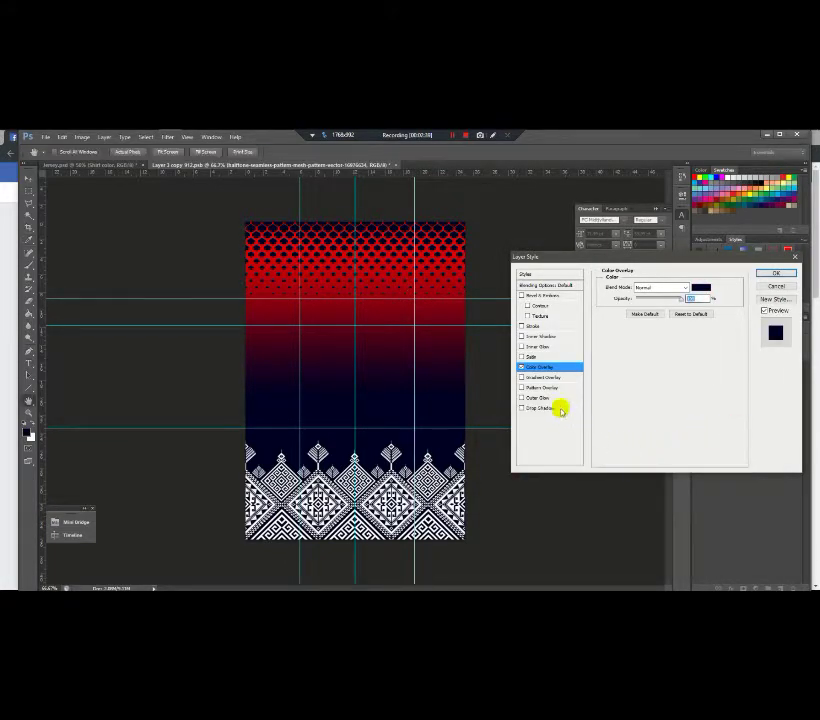
# Step: Give the halftone a linear Gradient Overlay instead of a Color Overlay, running from the shirt's sampled dark red to its dark navy
pyautogui.click(542, 378)
pyautogui.click(522, 367)
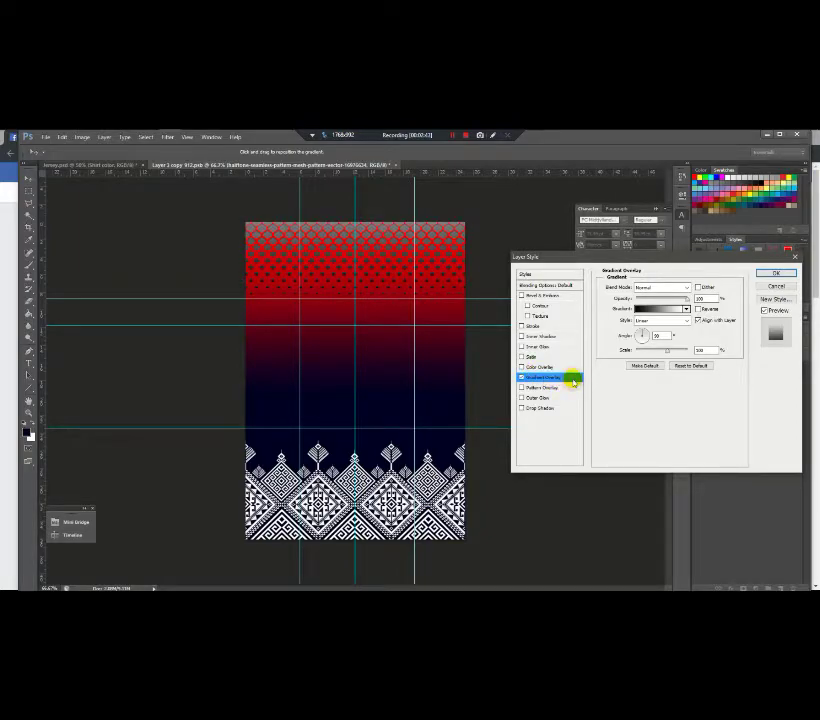
pyautogui.click(641, 308)
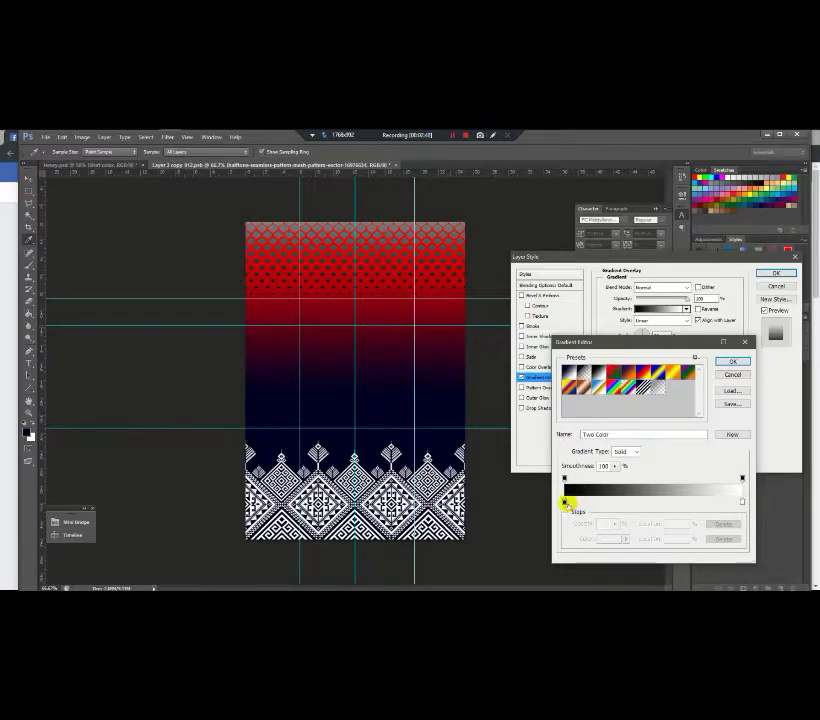
pyautogui.click(566, 504)
pyautogui.click(437, 311)
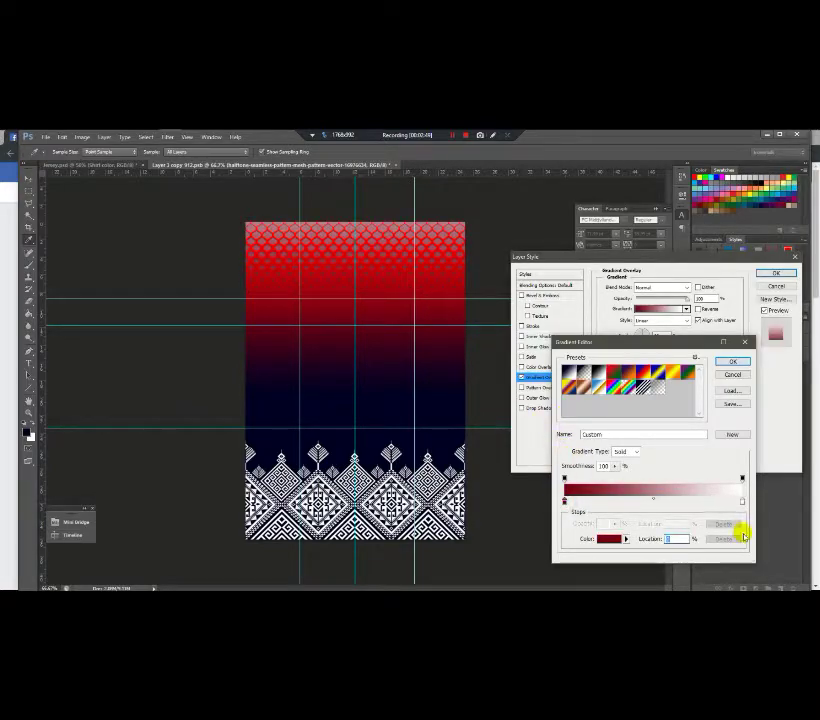
pyautogui.click(742, 501)
pyautogui.click(449, 430)
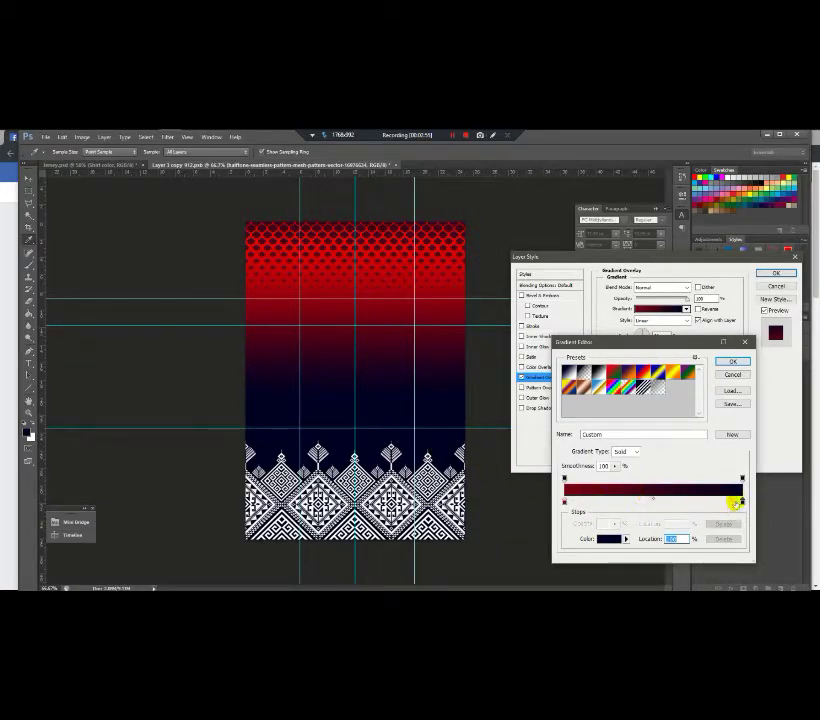
pyautogui.click(733, 362)
pyautogui.click(777, 275)
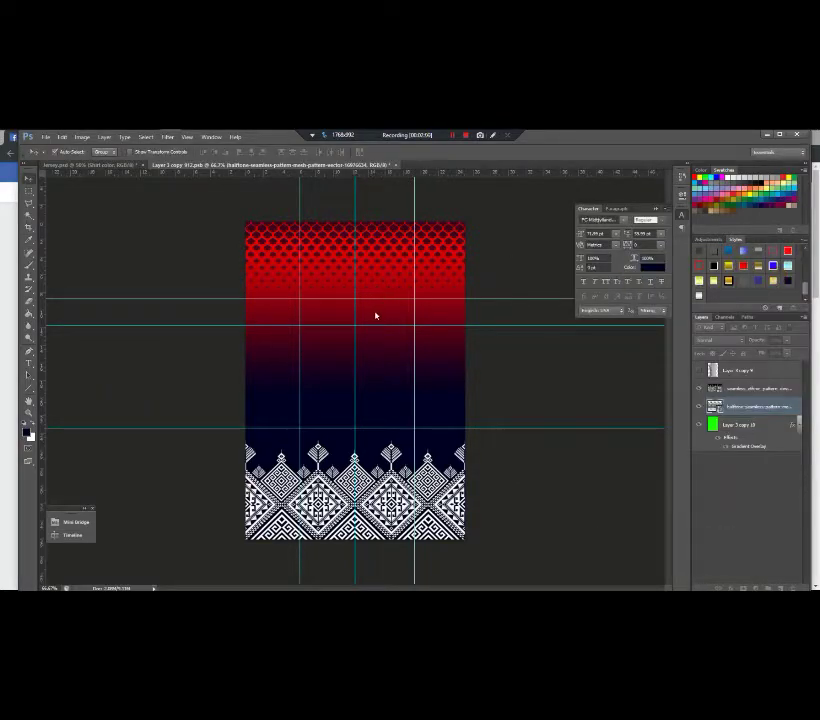
# Step: Lower the halftone pattern layer's opacity to 60%
pyautogui.scroll(1, 376, 311)
pyautogui.scroll(-1, 376, 310)
pyautogui.moveTo(225, 134)
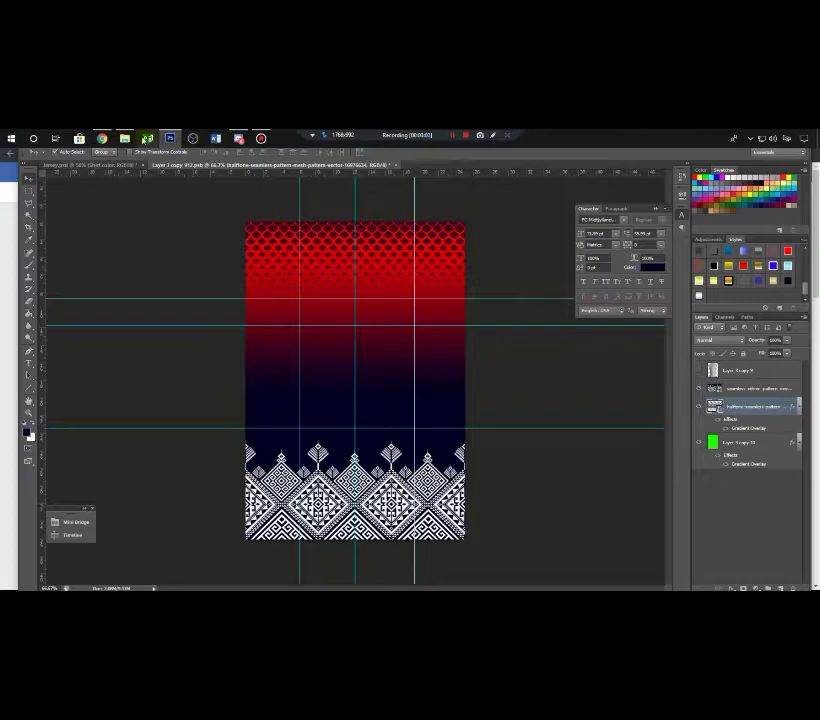
pyautogui.moveTo(762, 342); pyautogui.dragTo(760, 341)
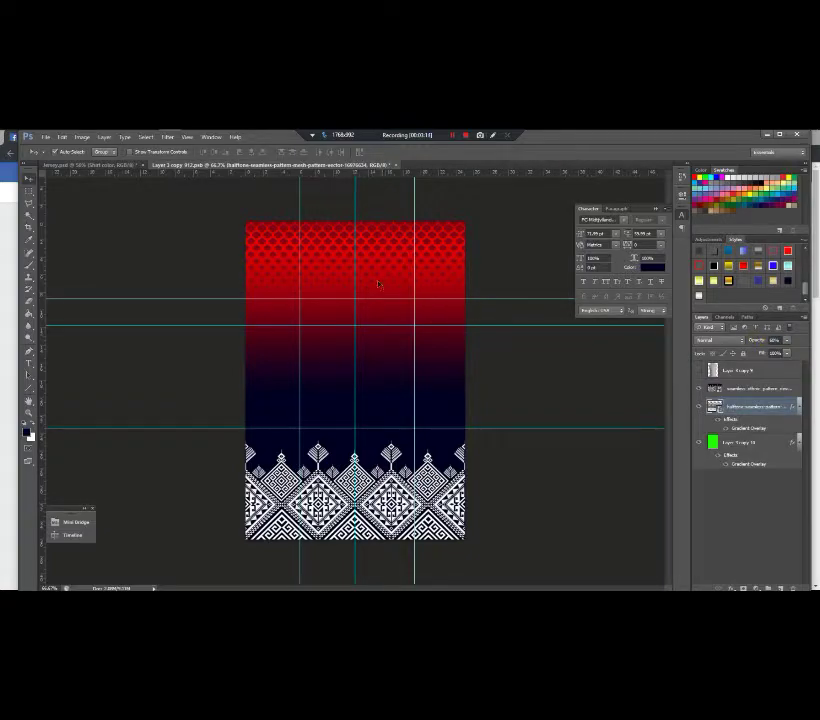
# Step: Place the jersey design logo from the YOUTUBE folder's logo subfolder in File Explorer above the halftone layer
pyautogui.click(128, 138)
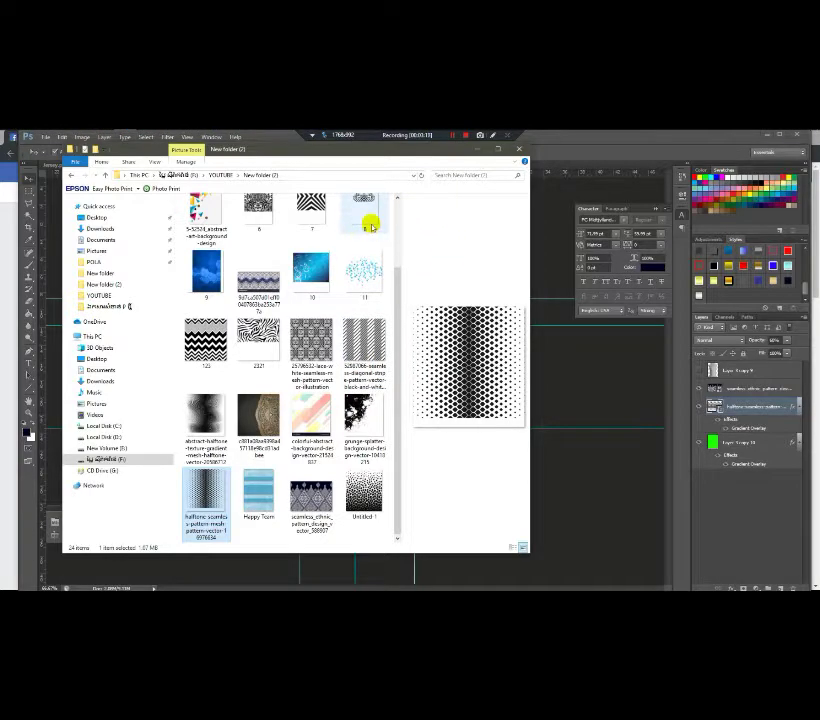
pyautogui.press('BackSpace')
pyautogui.click(265, 232)
pyautogui.click(220, 230)
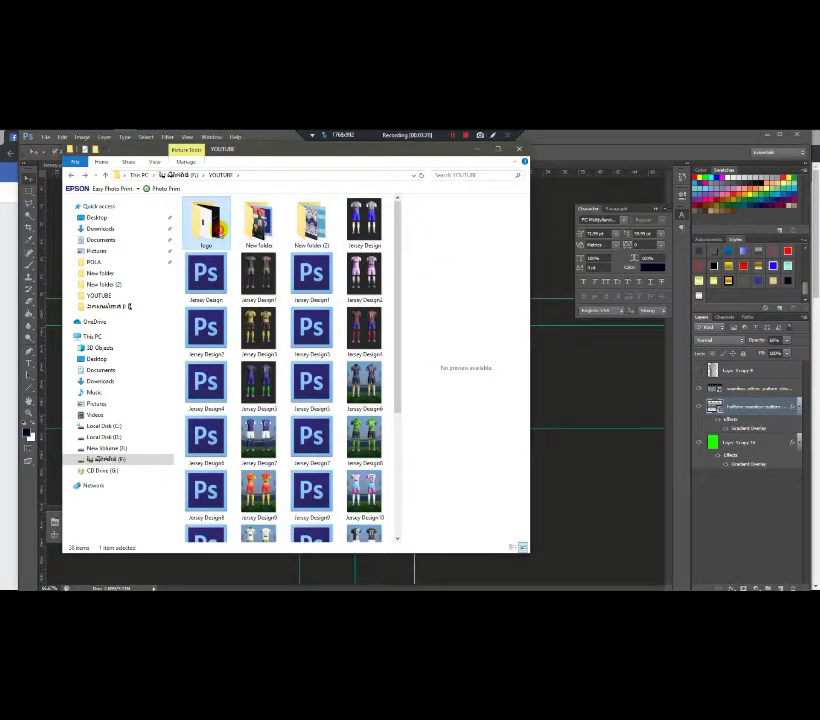
pyautogui.doubleClick(219, 230)
pyautogui.click(273, 237)
pyautogui.moveTo(271, 231); pyautogui.dragTo(440, 355)
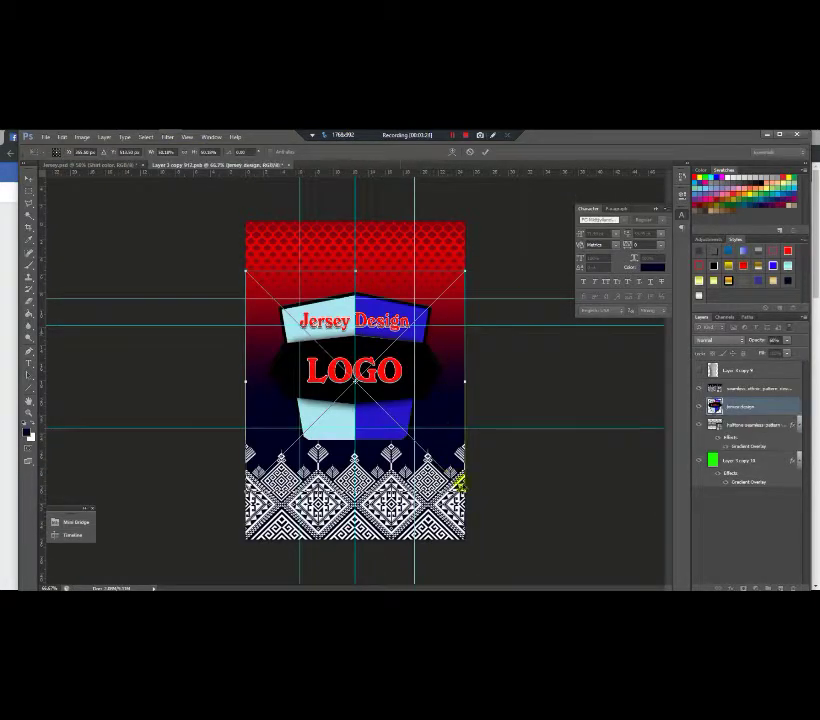
# Step: Shrink the logo to badge size and position it on the shirt's right chest between the two upper horizontal guides
pyautogui.moveTo(461, 489); pyautogui.dragTo(398, 315)
pyautogui.scroll(1, 397, 318)
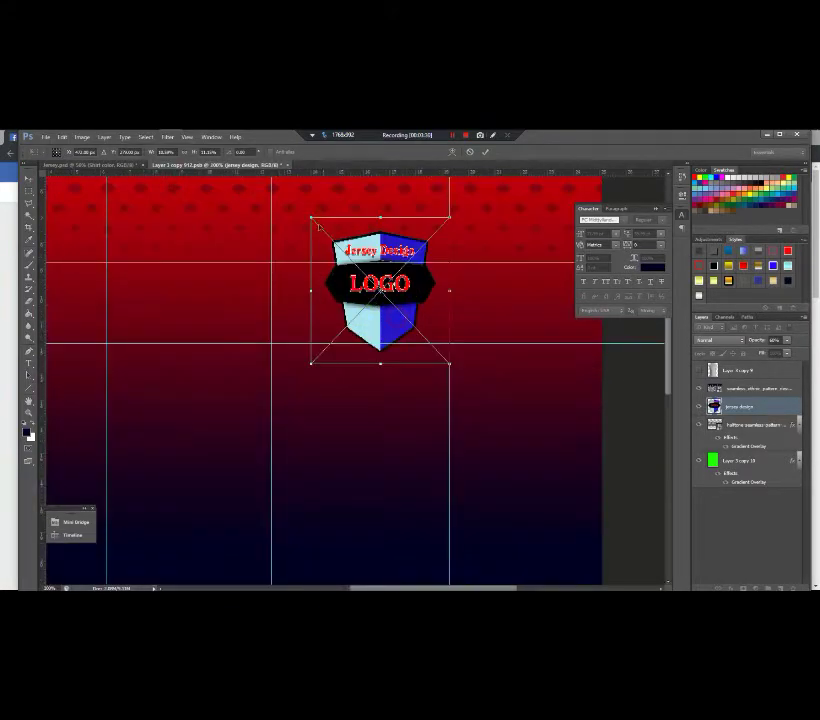
pyautogui.moveTo(310, 216); pyautogui.dragTo(353, 259)
pyautogui.moveTo(430, 307); pyautogui.dragTo(430, 296)
pyautogui.moveTo(449, 353); pyautogui.dragTo(456, 358)
pyautogui.moveTo(421, 318)
pyautogui.mouseDown()
pyautogui.moveTo(429, 321)
pyautogui.moveTo(423, 316)
pyautogui.mouseUp()
pyautogui.press('Left')
pyautogui.press('Left')
pyautogui.press('Left')
pyautogui.press('Return')
# Step: Add a white 3 px outside Stroke around the chest logo
pyautogui.scroll(-2, 423, 322)
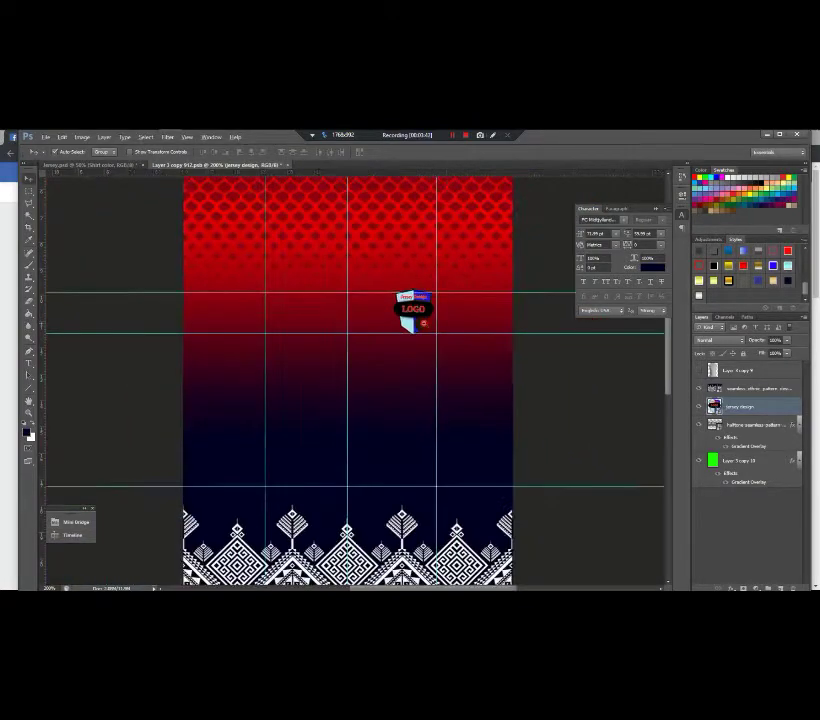
pyautogui.scroll(1, 394, 305)
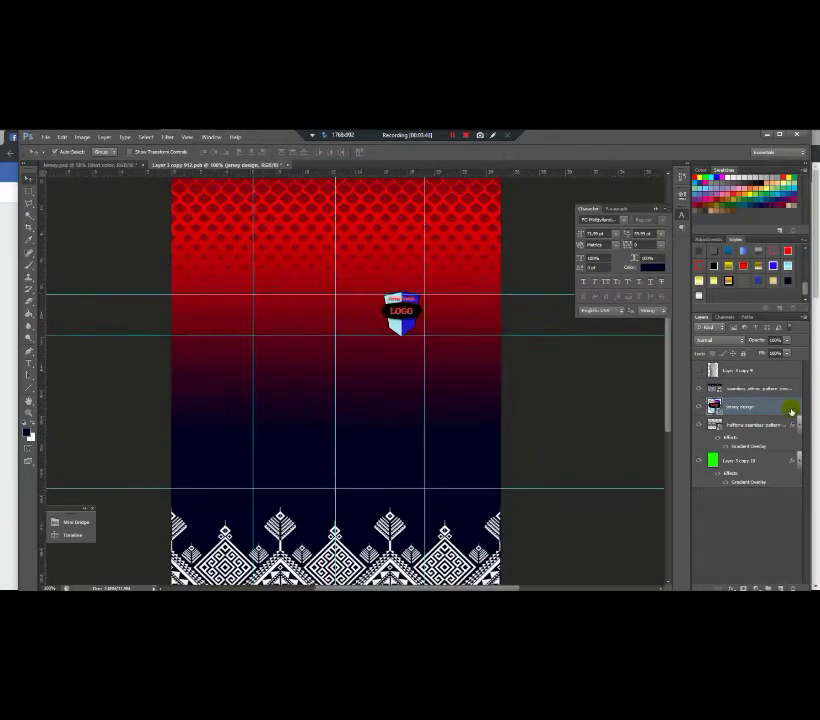
pyautogui.doubleClick(791, 411)
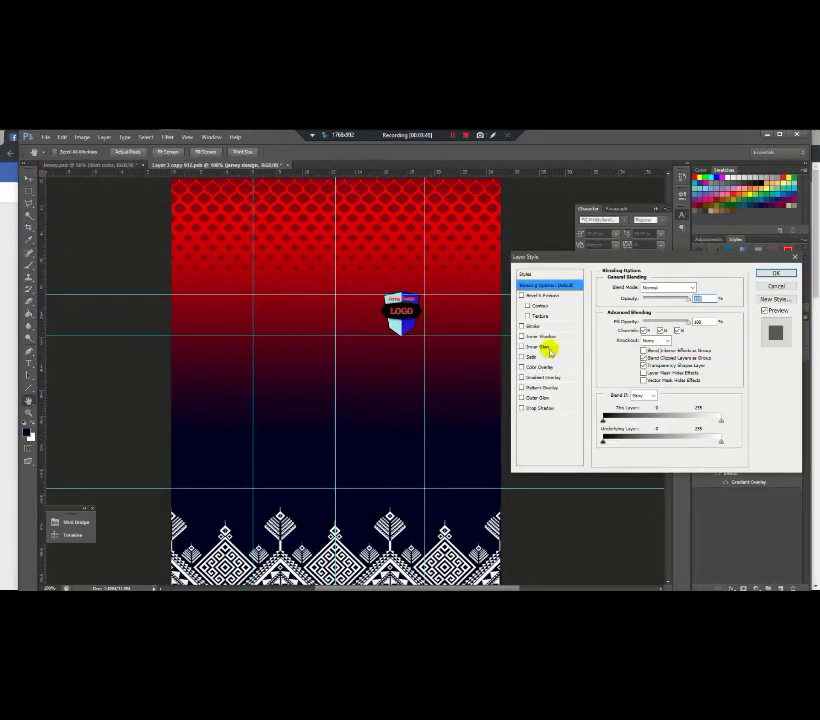
pyautogui.click(522, 326)
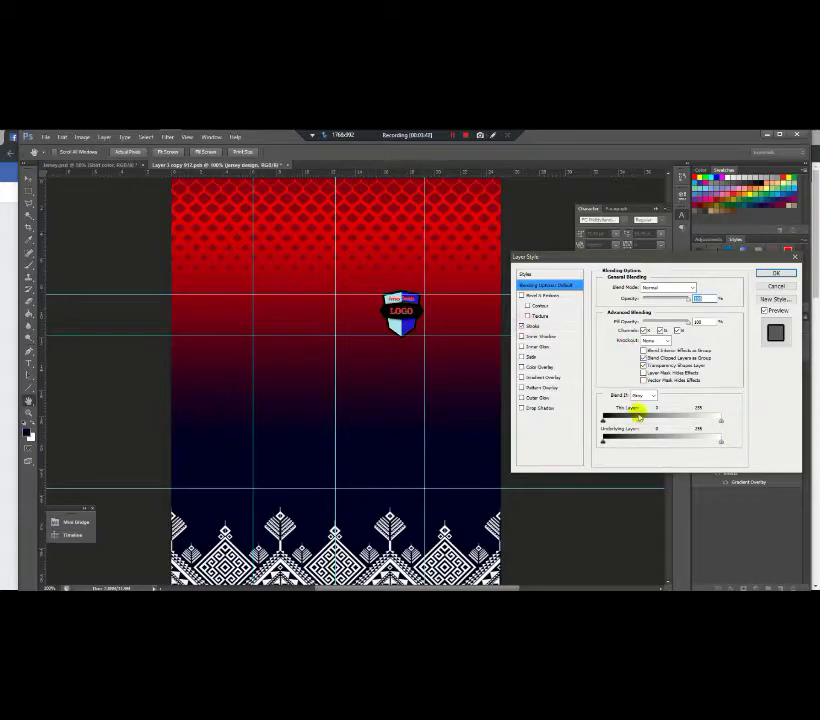
pyautogui.click(543, 326)
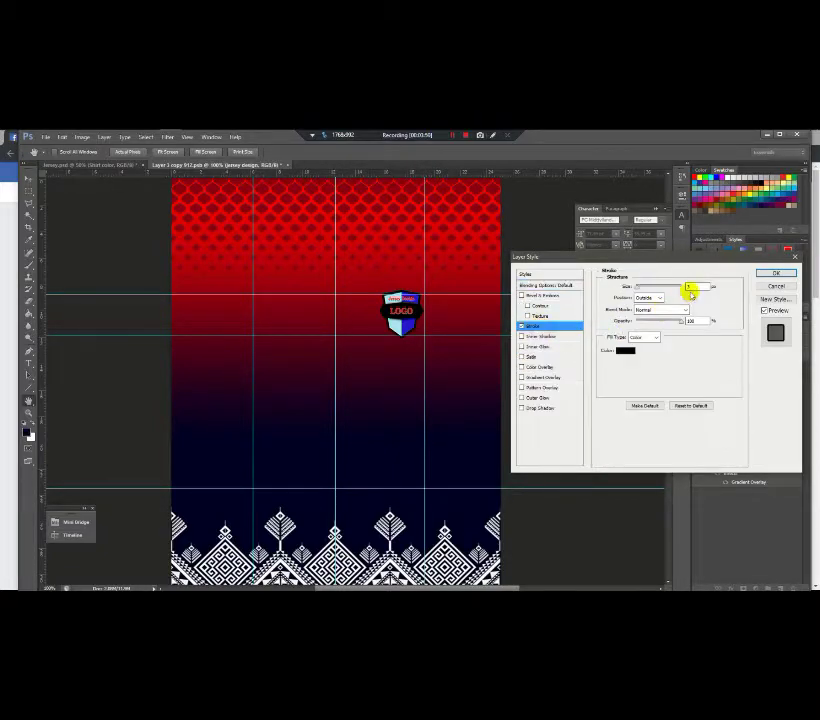
pyautogui.click(627, 351)
pyautogui.moveTo(573, 470); pyautogui.dragTo(475, 407)
pyautogui.click(735, 428)
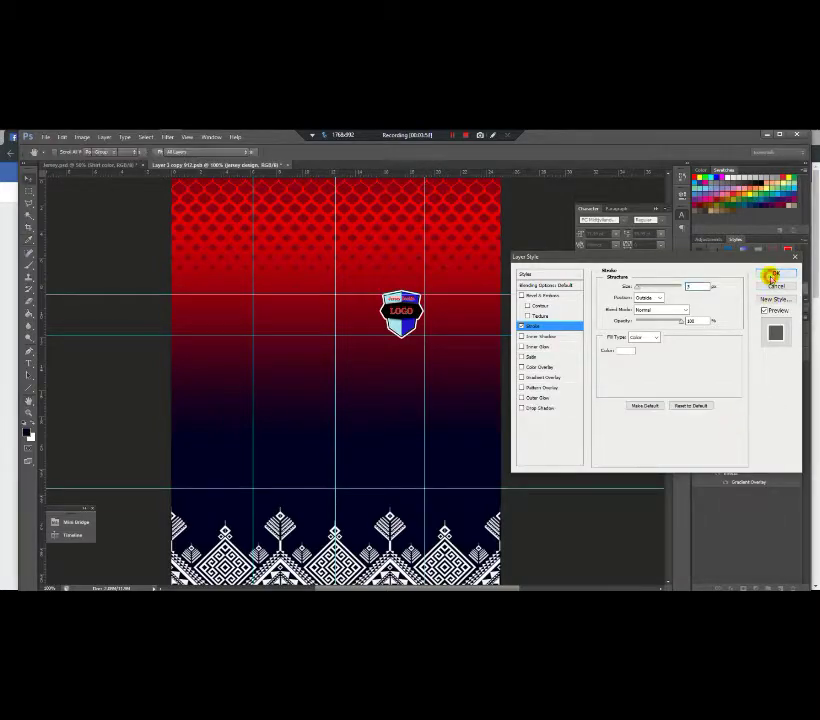
pyautogui.click(775, 274)
pyautogui.scroll(3, 447, 325)
pyautogui.scroll(-3, 447, 325)
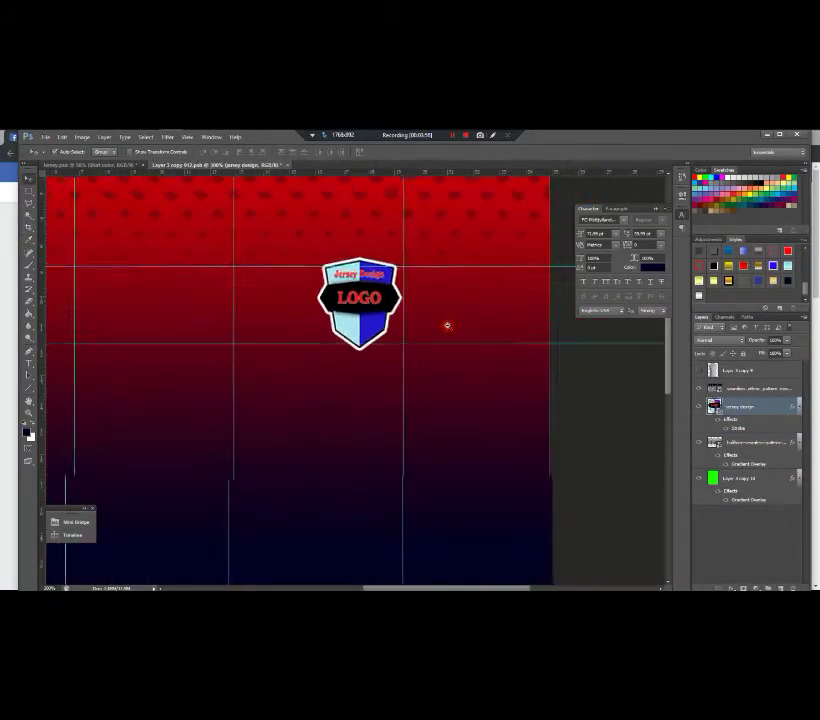
# Step: Add the number 27 on the chest opposite the logo and apply the silver gradient style with a stroke
pyautogui.click(28, 362)
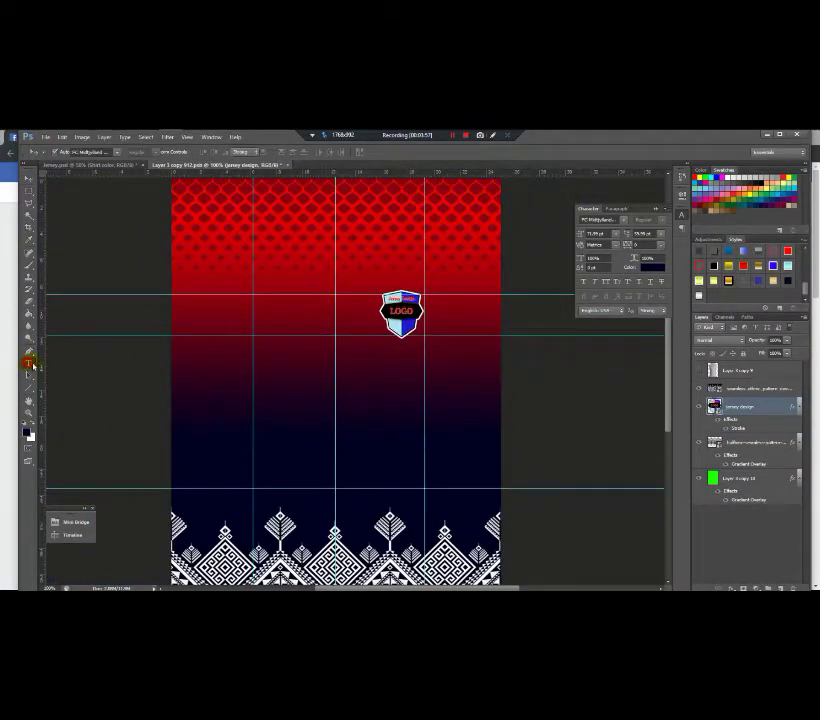
pyautogui.click(250, 308)
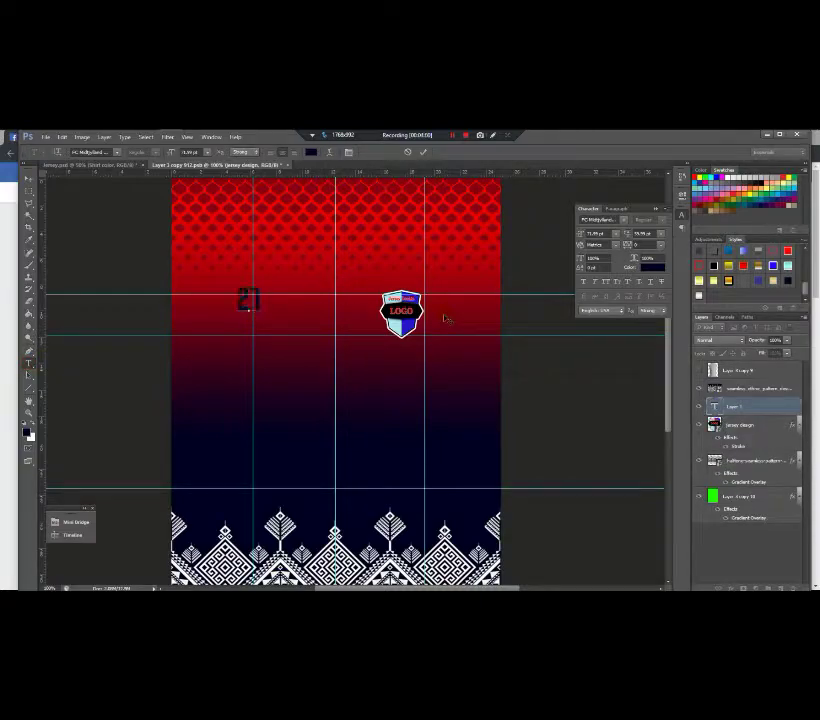
pyautogui.hotkey('ctrl', 'a')
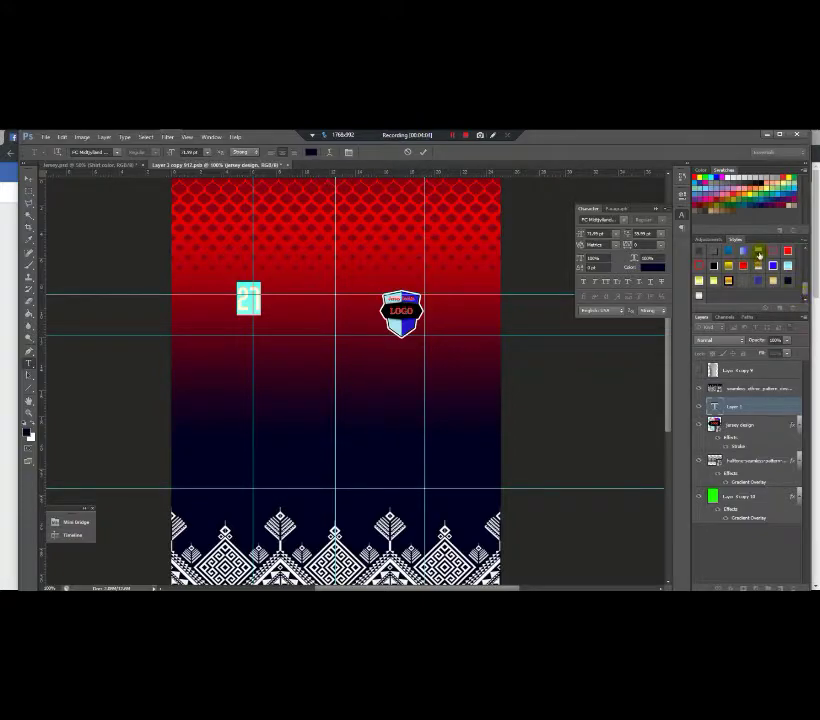
pyautogui.click(759, 256)
pyautogui.click(292, 322)
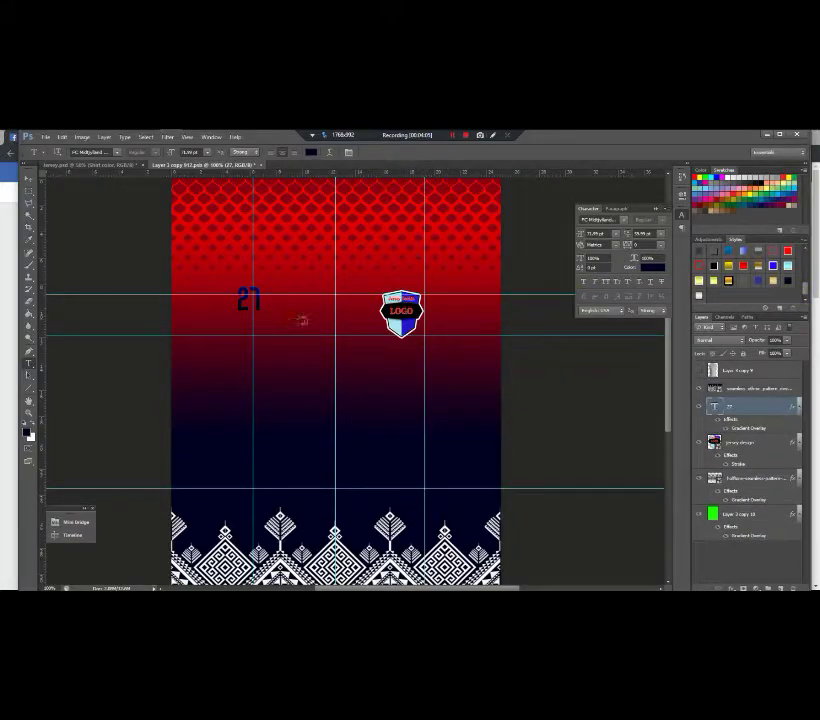
pyautogui.click(699, 296)
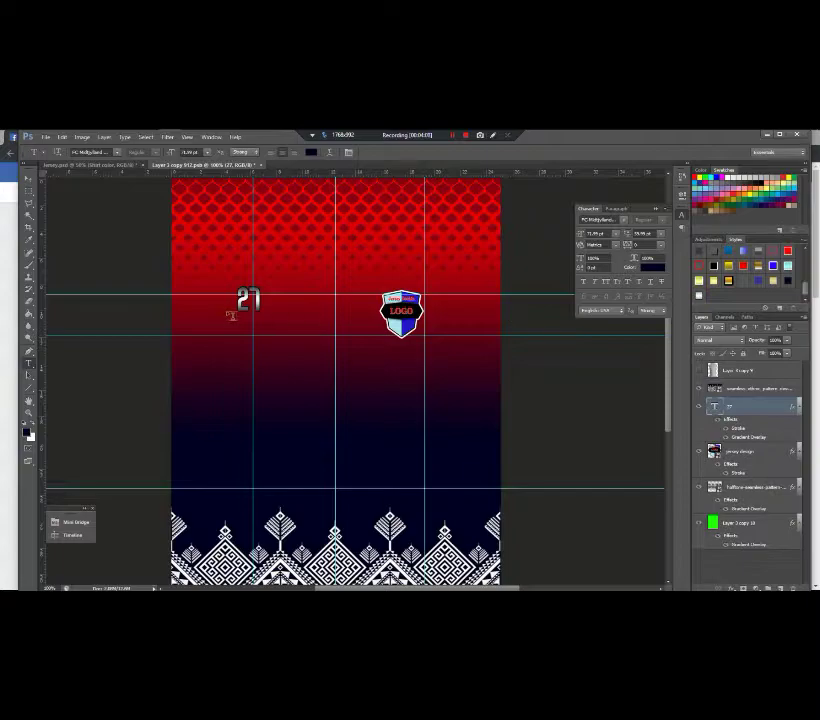
# Step: Enlarge the number 27 to about 143% width and 152% height, fitting it between the two upper horizontal guides beside the outer vertical guide
pyautogui.click(29, 181)
pyautogui.hotkey('ctrl', 't')
pyautogui.moveTo(260, 312); pyautogui.dragTo(282, 317)
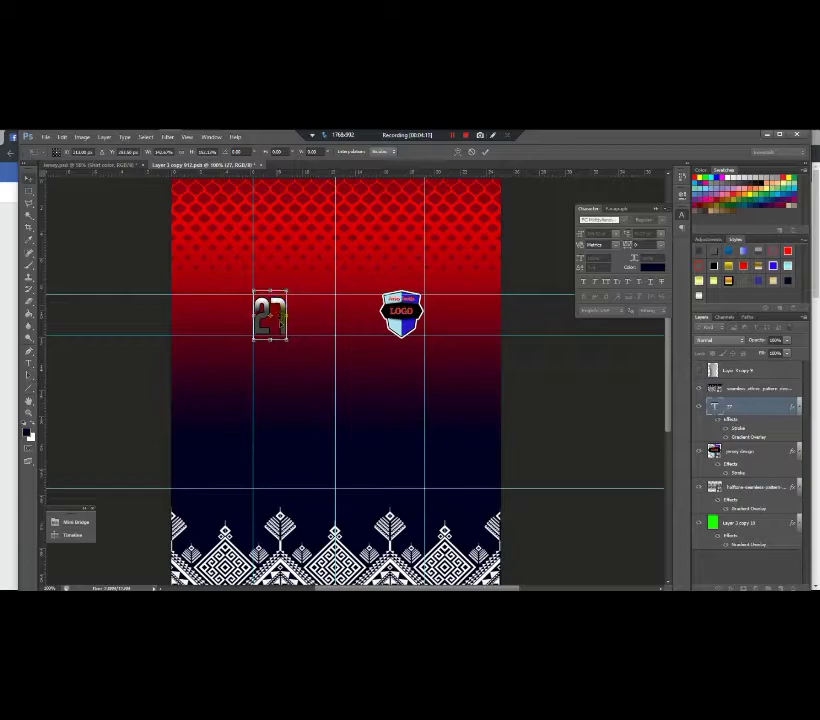
pyautogui.press('Return')
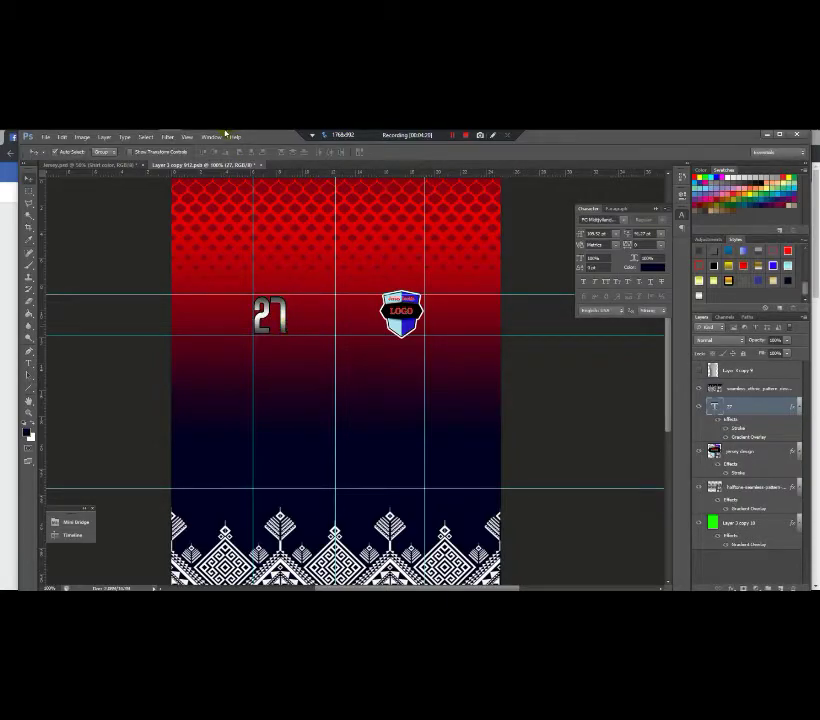
# Step: Place the jersey design1 logo, scale it down and centre it on the shirt's abdomen just above the lowest horizontal guide
pyautogui.click(170, 137)
pyautogui.moveTo(370, 222); pyautogui.dragTo(348, 558)
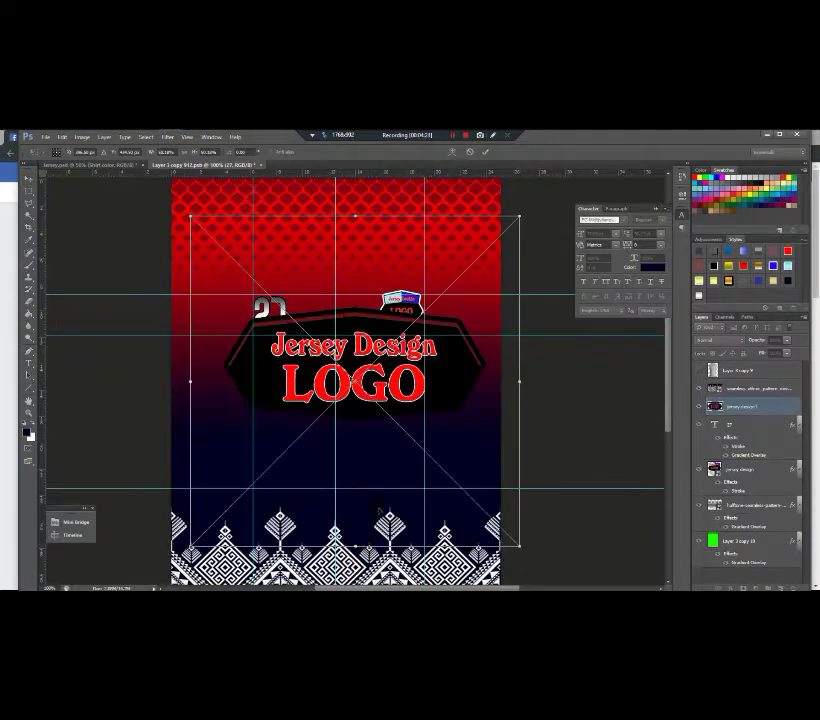
pyautogui.moveTo(517, 216); pyautogui.dragTo(348, 370)
pyautogui.moveTo(313, 453); pyautogui.dragTo(380, 453)
pyautogui.moveTo(411, 546); pyautogui.dragTo(370, 452)
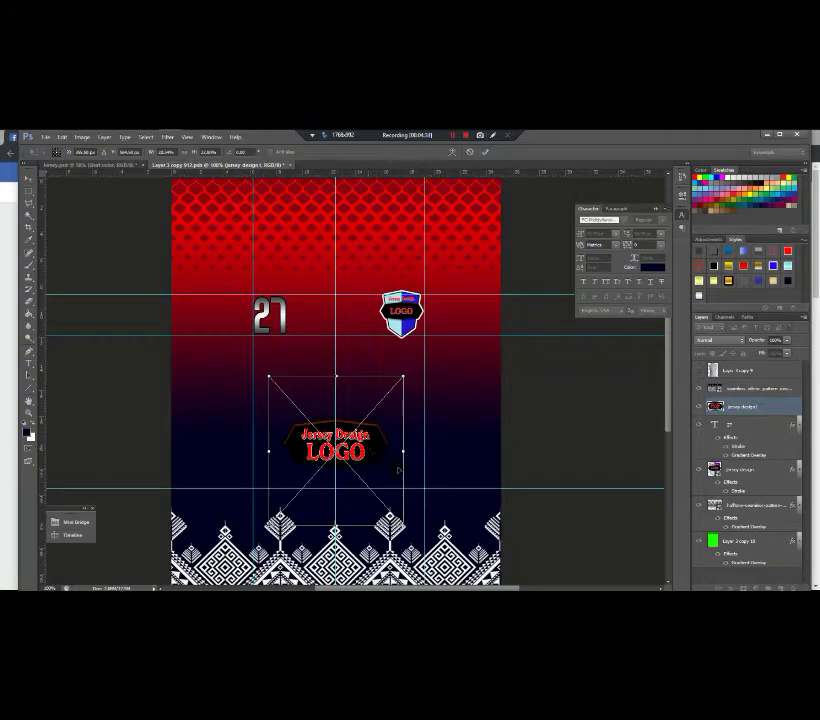
pyautogui.moveTo(403, 523); pyautogui.dragTo(417, 536)
pyautogui.press('Return')
pyautogui.hotkey('ctrl', '-')
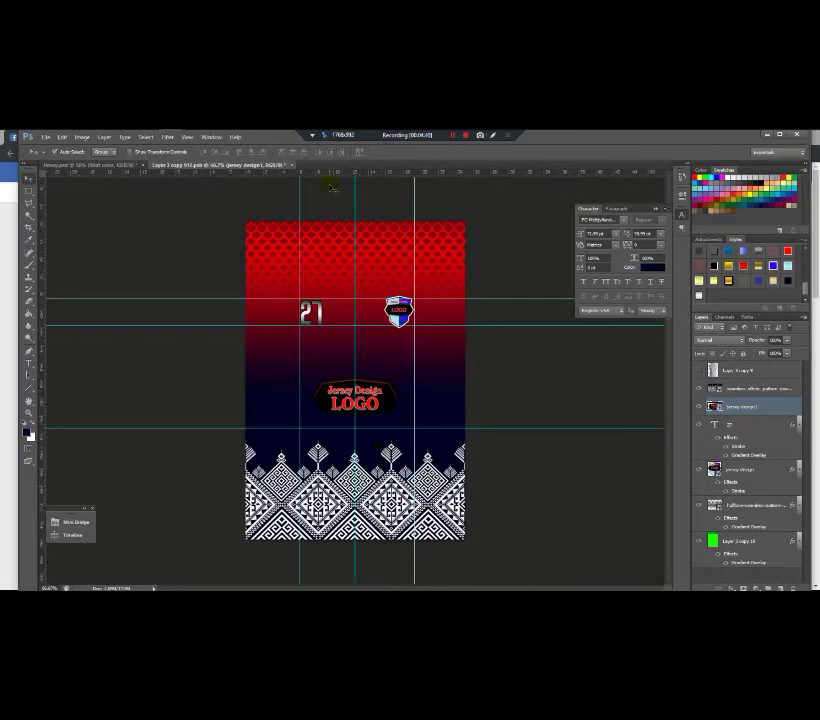
# Step: Close the shirt's smart object document and save its changes into the jersey mockup
pyautogui.click(290, 168)
pyautogui.click(367, 308)
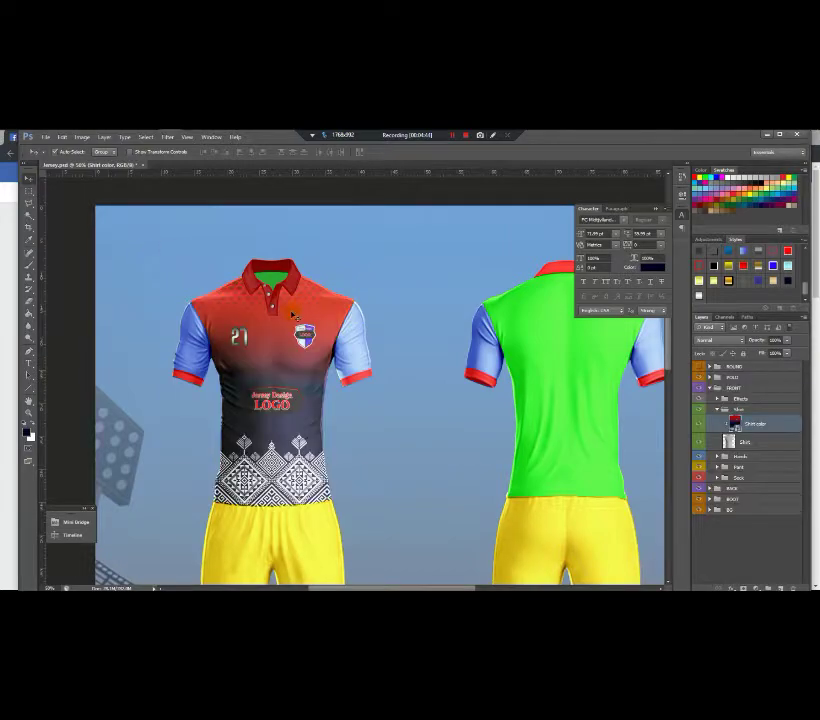
# Step: Examine the collar, halftone shoulders, chest number and logos on the front shirt of the mockup
pyautogui.scroll(2, 275, 310)
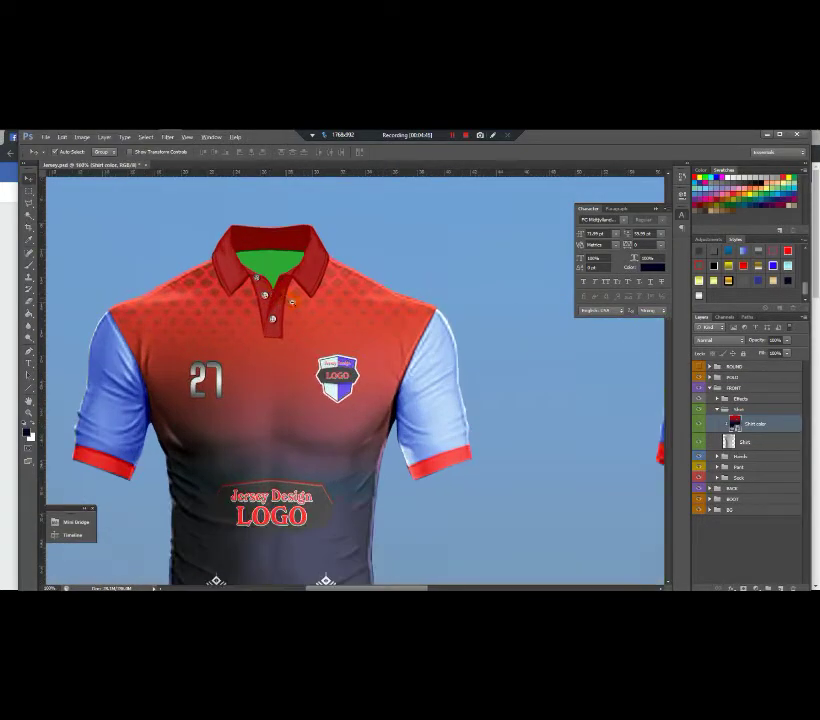
pyautogui.scroll(-1, 304, 298)
pyautogui.scroll(4, 310, 298)
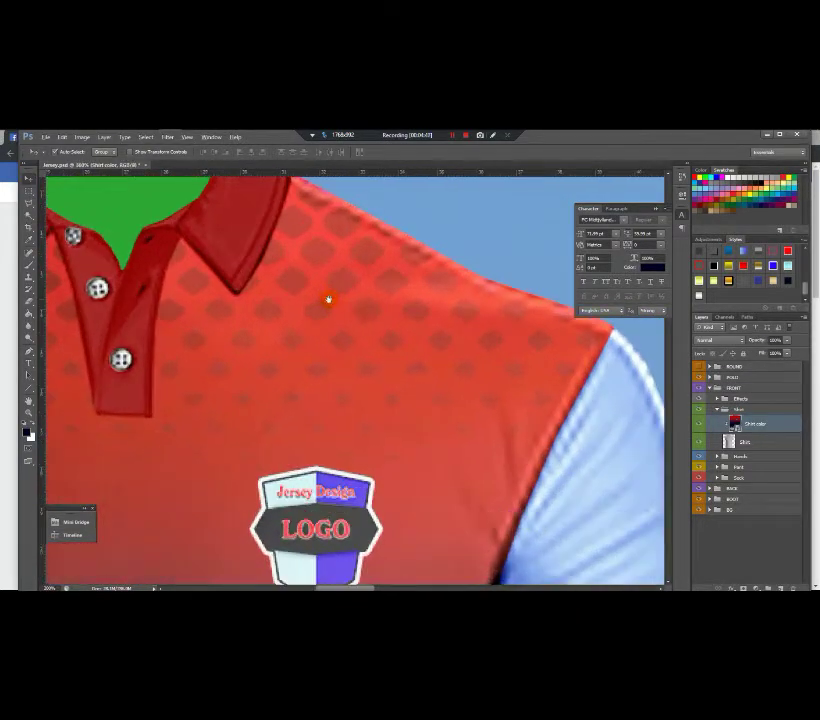
pyautogui.scroll(-2, 328, 298)
pyautogui.scroll(-1, 330, 300)
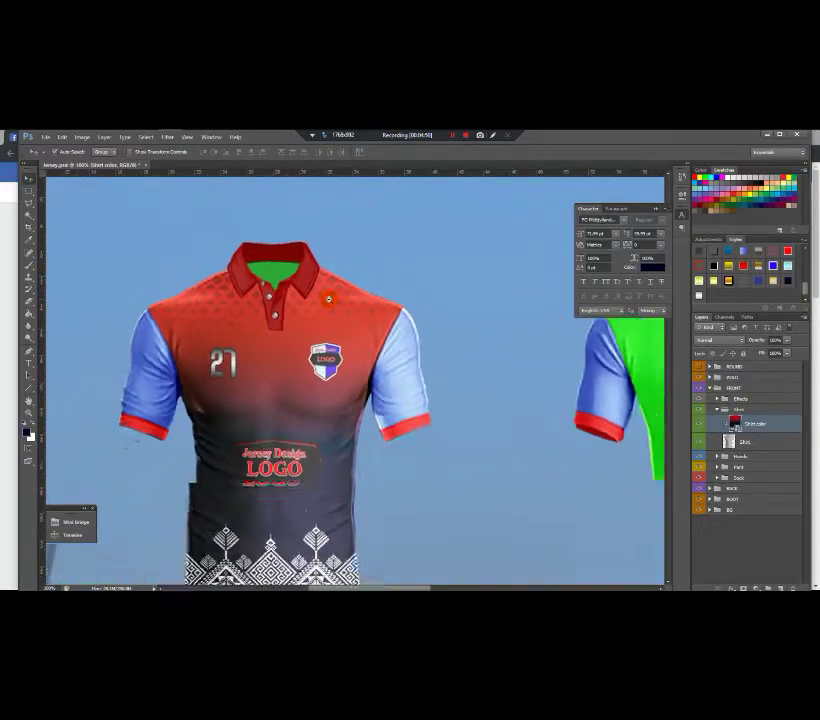
pyautogui.scroll(1, 340, 312)
pyautogui.scroll(-2, 336, 300)
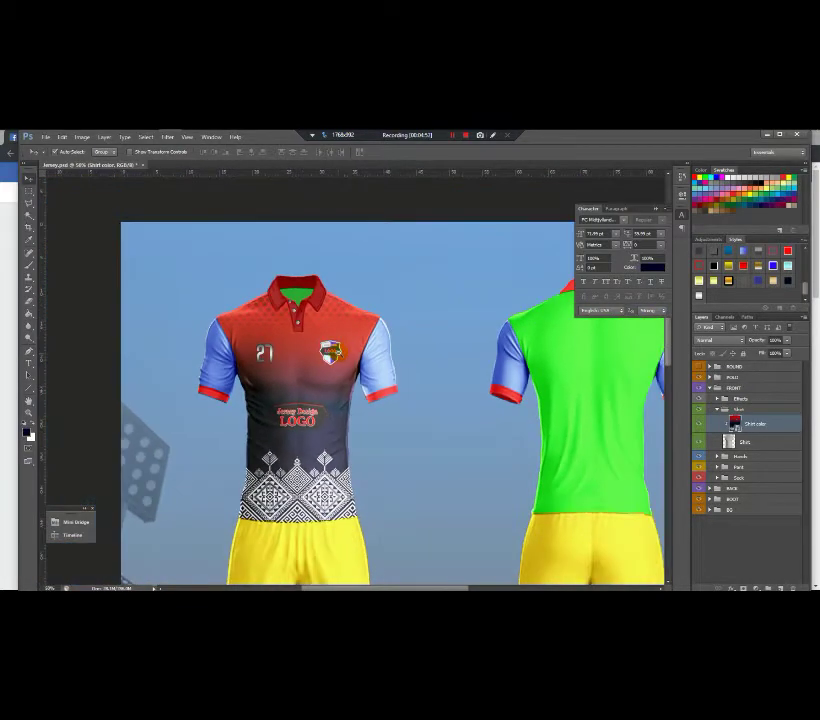
pyautogui.scroll(2, 335, 298)
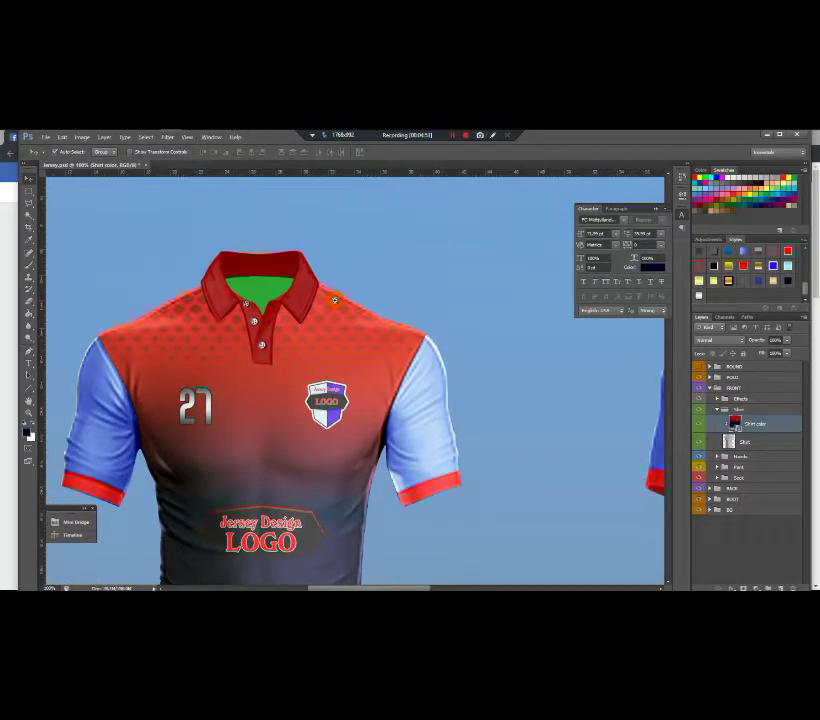
pyautogui.scroll(2, 335, 298)
pyautogui.scroll(-1, 335, 298)
pyautogui.scroll(1, 353, 322)
pyautogui.scroll(-1, 361, 335)
pyautogui.scroll(-1, 454, 375)
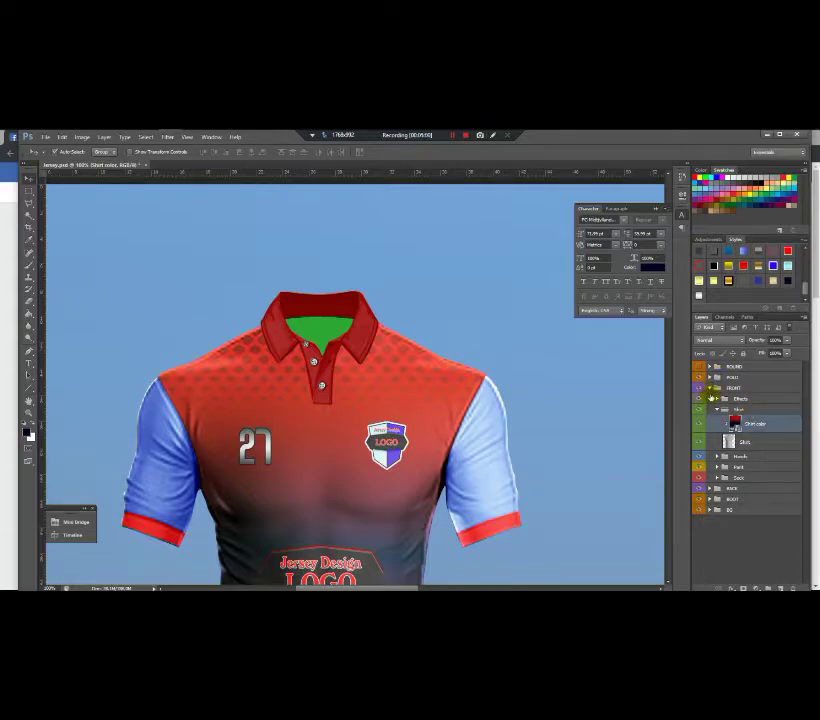
# Step: Try a higher fill on the Multiply layer in the FRONT group's Effects to deepen the shirt's shadows
pyautogui.click(721, 398)
pyautogui.moveTo(804, 417)
pyautogui.mouseDown()
pyautogui.moveTo(811, 481)
pyautogui.moveTo(807, 438)
pyautogui.mouseUp()
pyautogui.scroll(1, 807, 438)
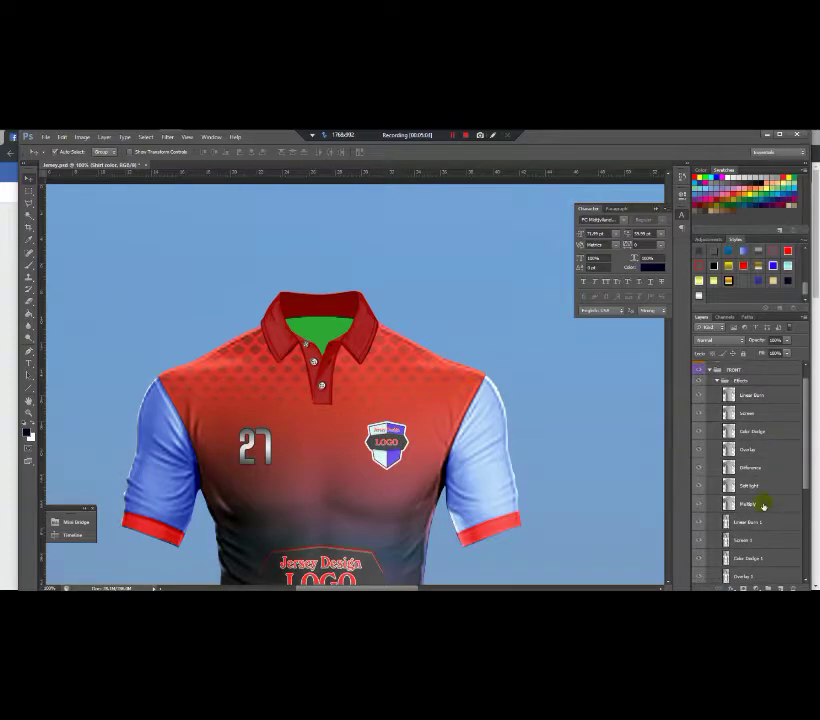
pyautogui.click(765, 503)
pyautogui.click(782, 357)
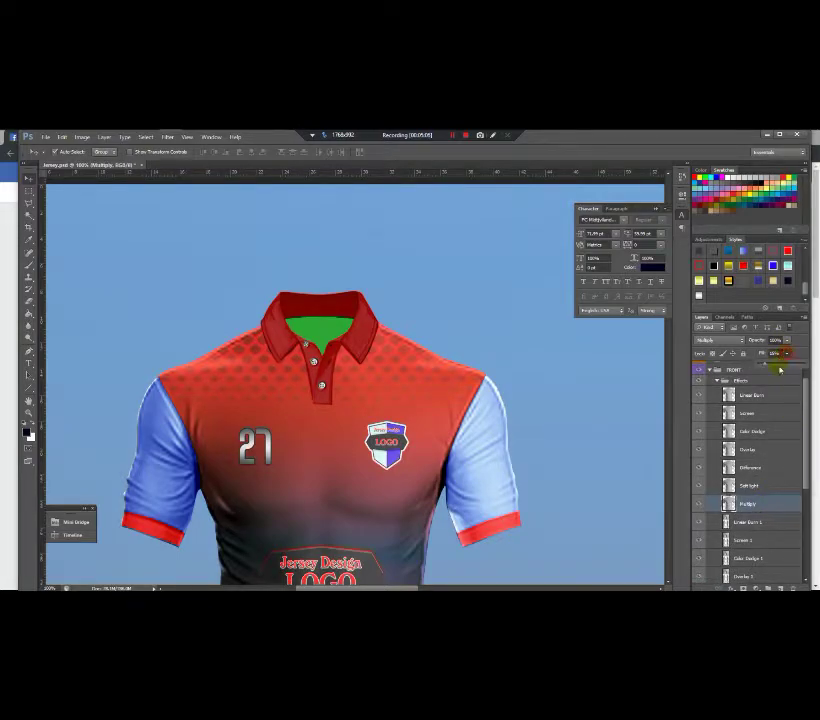
pyautogui.moveTo(771, 367); pyautogui.dragTo(778, 367)
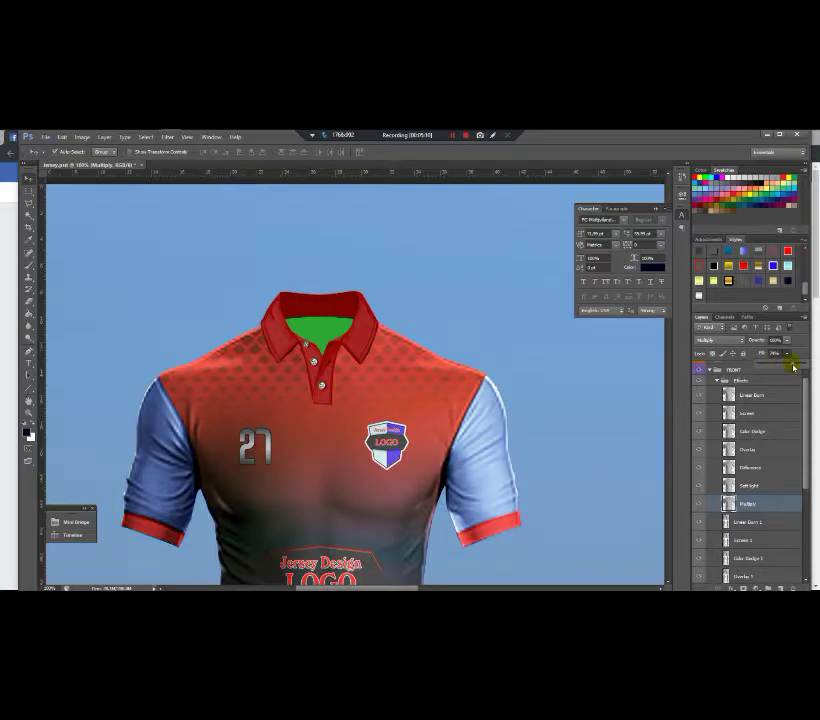
pyautogui.click(367, 458)
pyautogui.scroll(-4, 367, 458)
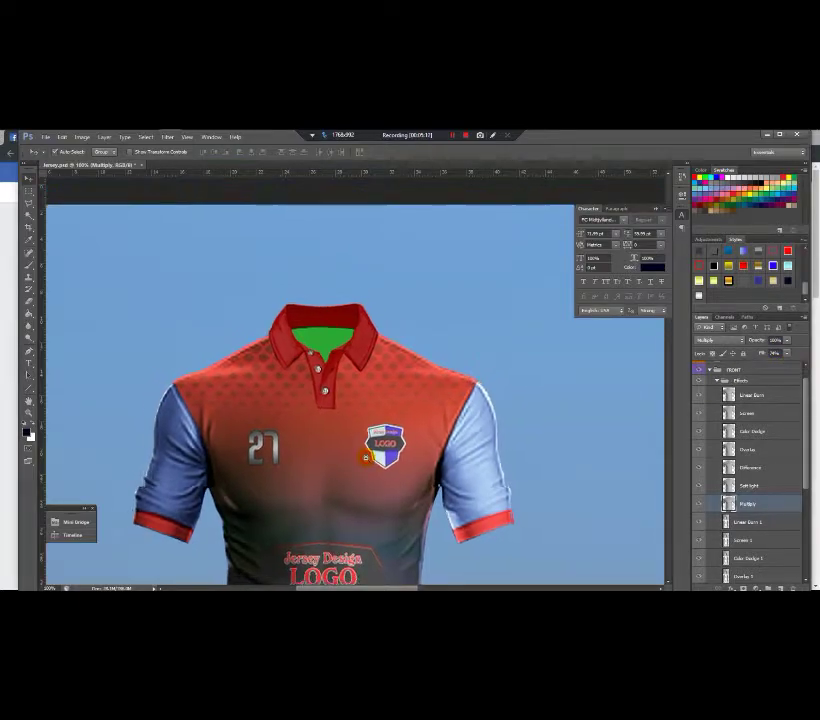
pyautogui.scroll(2, 376, 551)
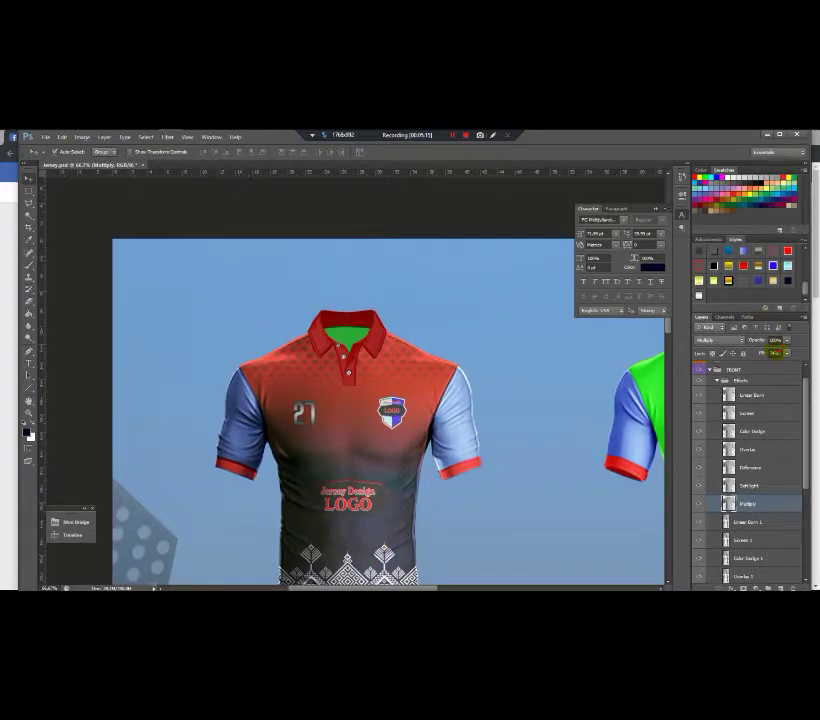
# Step: Try reducing the fill of the Soft light effect layer to 0%
pyautogui.click(771, 485)
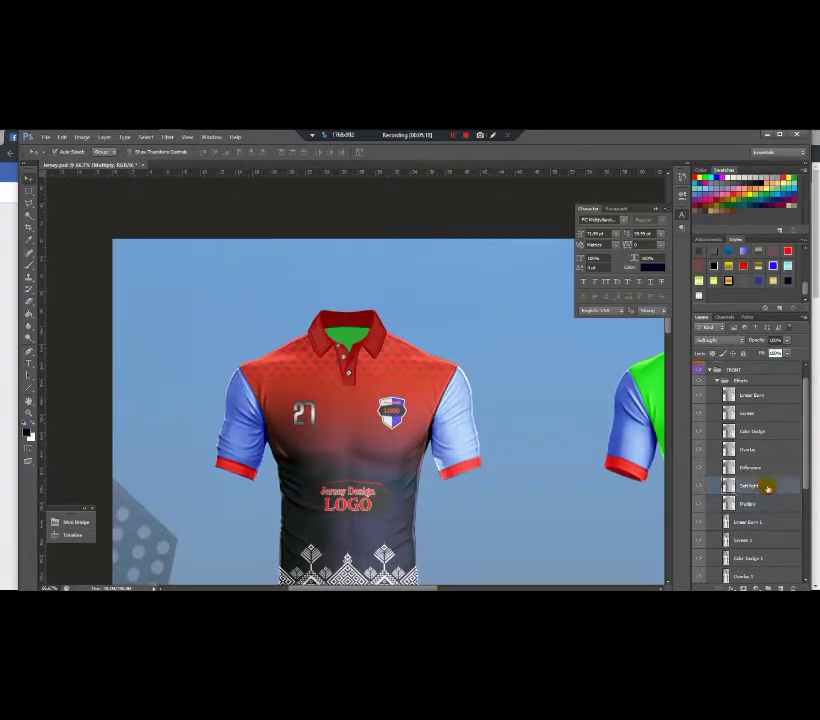
pyautogui.click(785, 354)
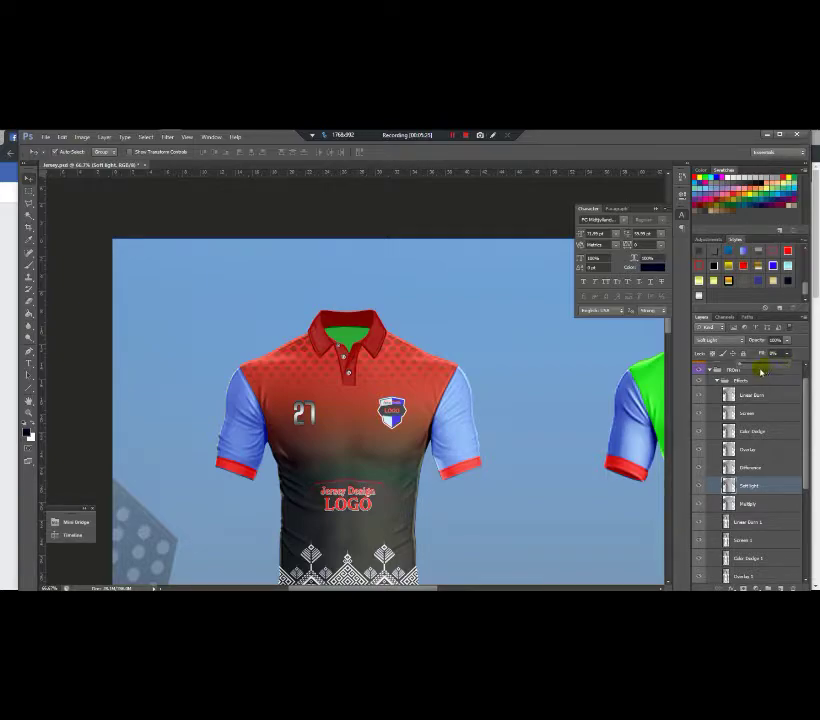
# Step: Try a stronger fill of about 27% on the Difference effect layer and restore its earlier fill
pyautogui.click(762, 467)
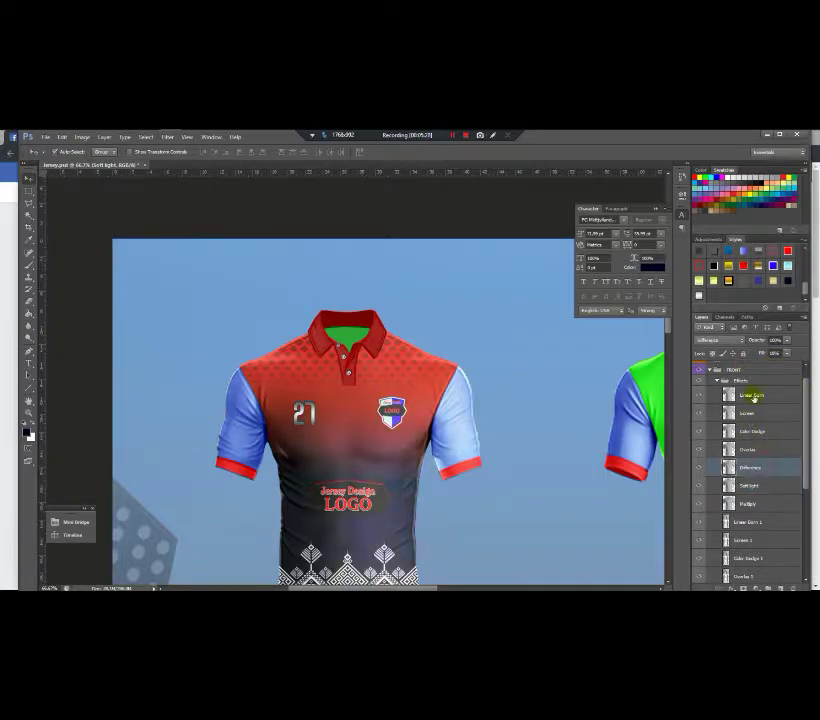
pyautogui.click(786, 354)
pyautogui.moveTo(770, 366); pyautogui.dragTo(763, 366)
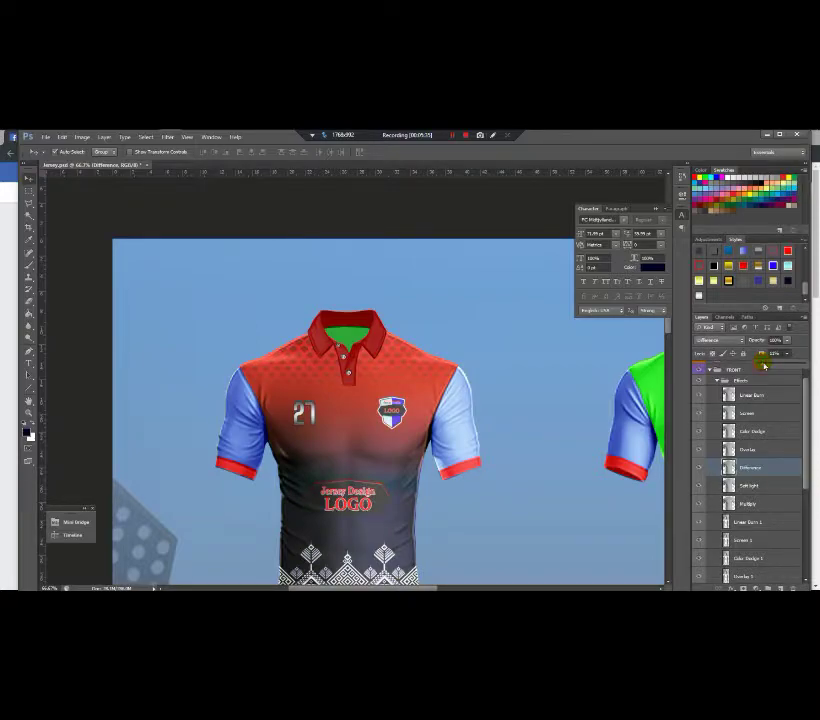
pyautogui.moveTo(767, 366); pyautogui.dragTo(772, 366)
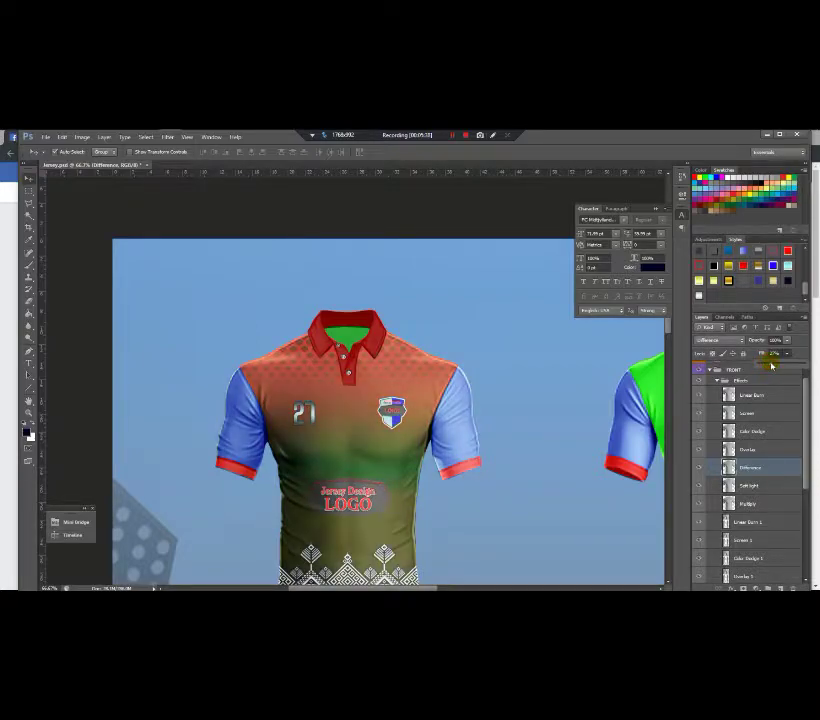
pyautogui.click(763, 449)
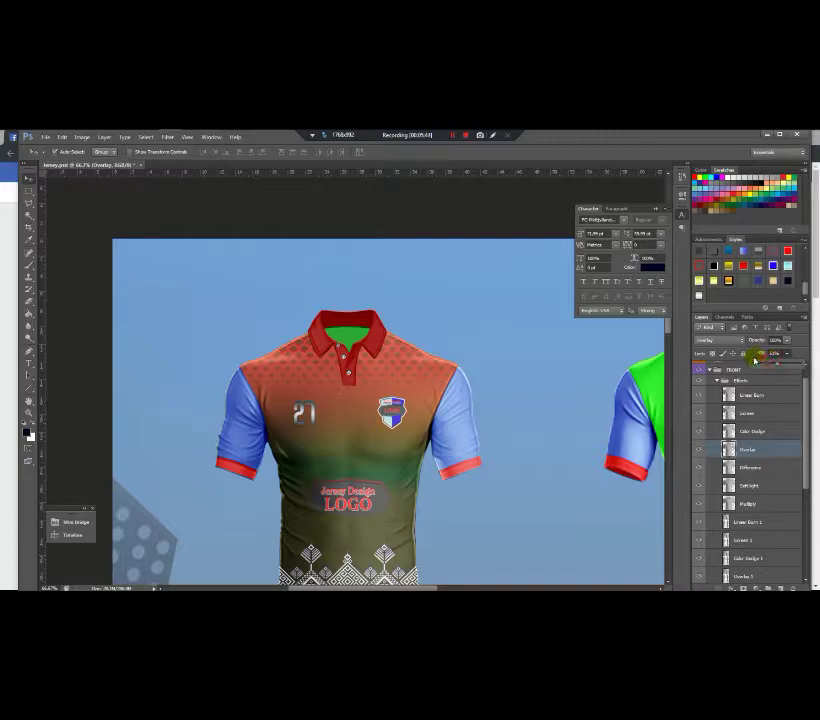
pyautogui.click(777, 354)
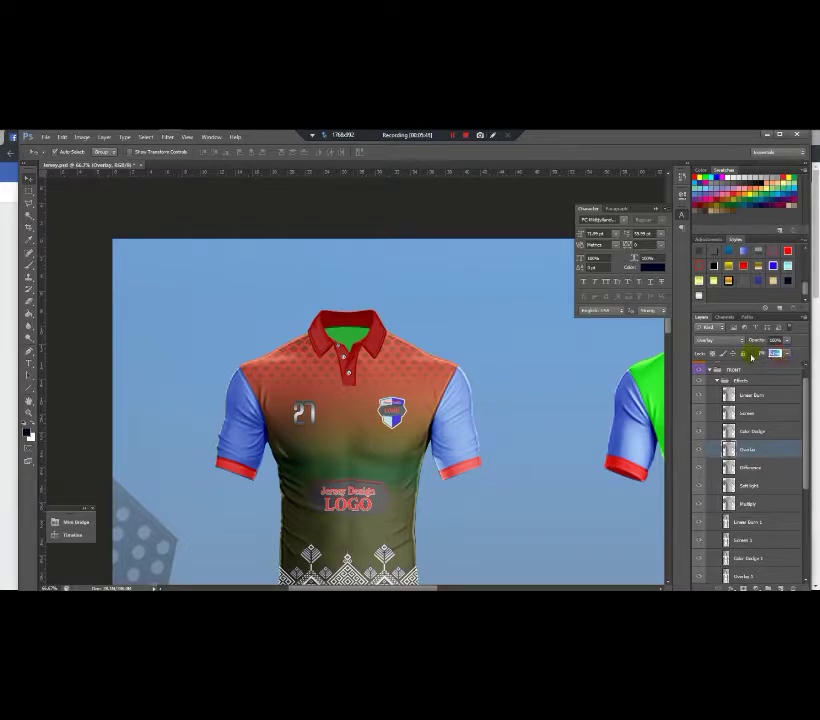
pyautogui.hotkey('alt', '[')
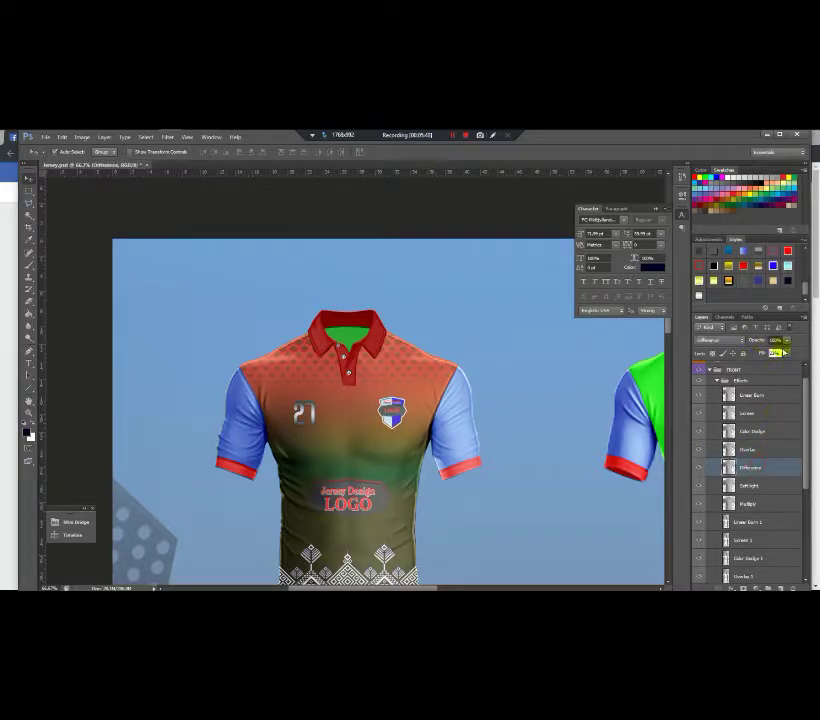
# Step: Lower the fill of the Overlay effect layer on the front shirt to about 0%
pyautogui.click(763, 449)
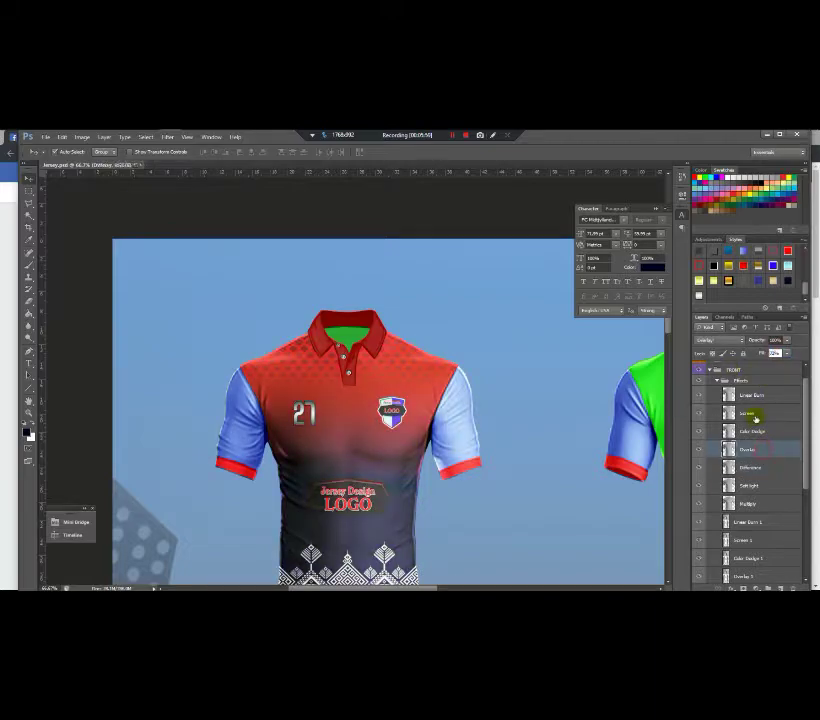
pyautogui.click(786, 354)
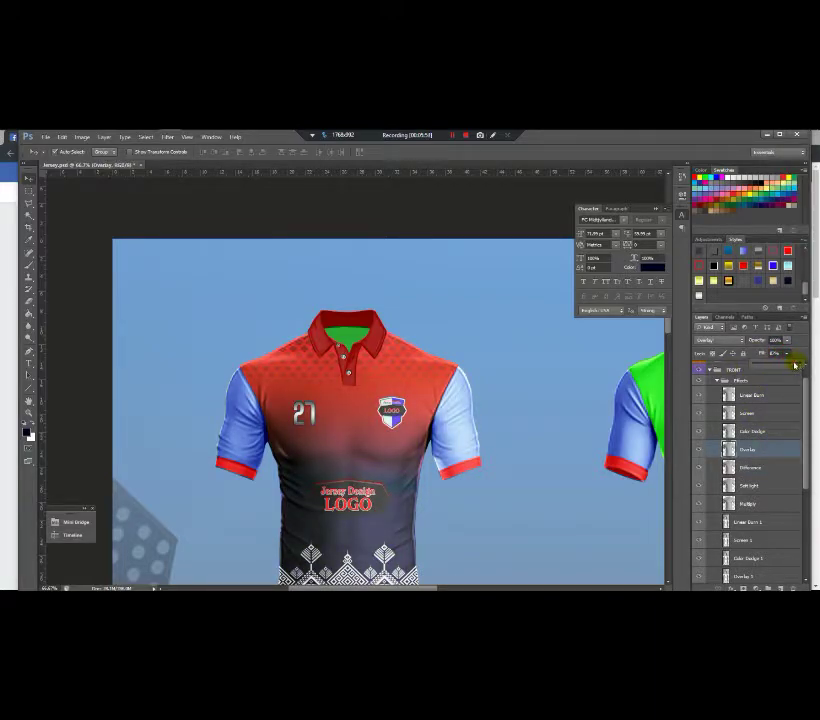
pyautogui.moveTo(780, 366); pyautogui.dragTo(778, 367)
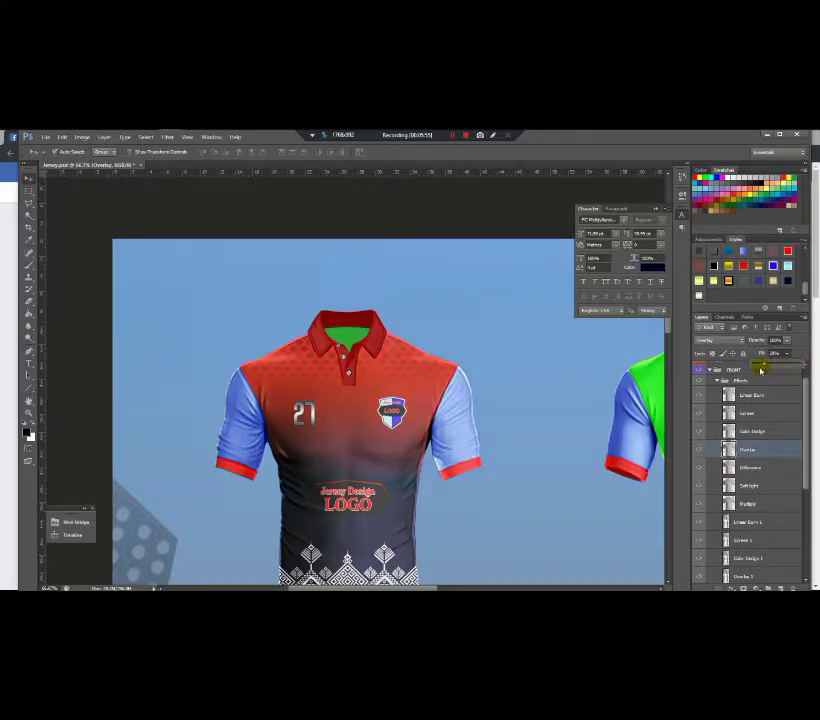
pyautogui.moveTo(756, 363); pyautogui.dragTo(753, 364)
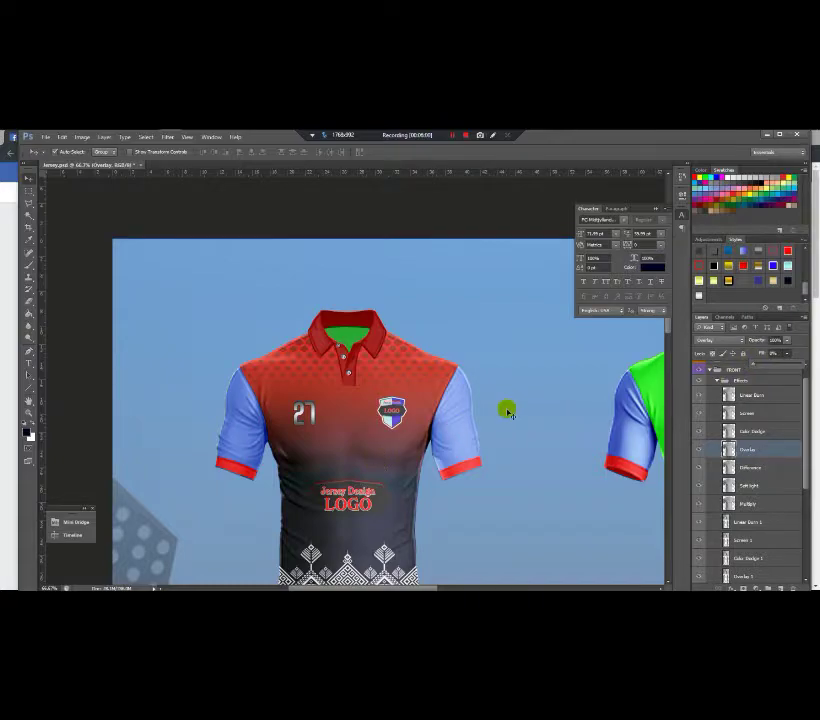
pyautogui.click(450, 432)
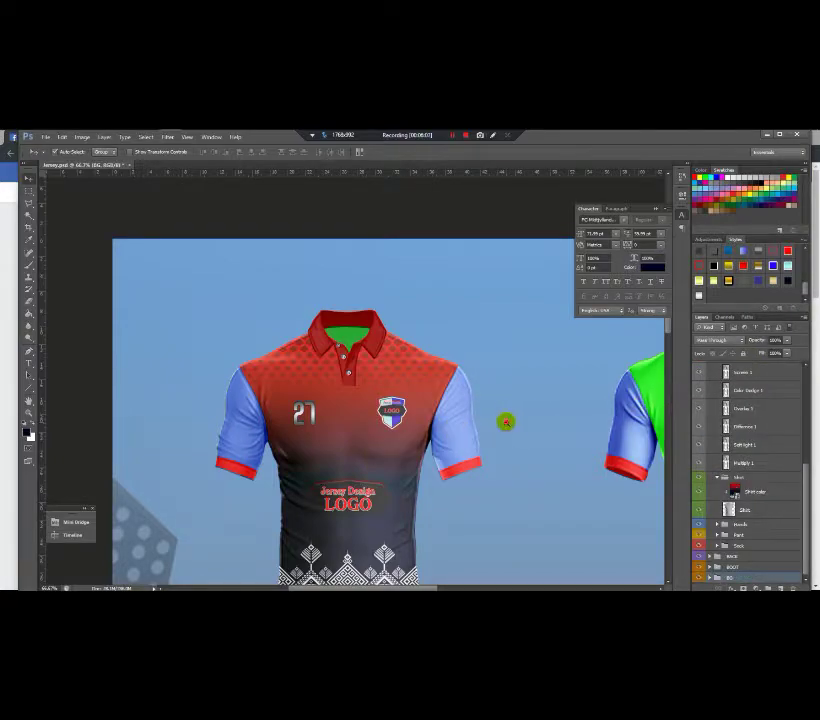
# Step: Review the front shirt up close and the whole kit mockup, including the back shirt, shorts, socks and boots
pyautogui.scroll(-1, 505, 422)
pyautogui.scroll(-1, 405, 440)
pyautogui.scroll(-1, 405, 440)
pyautogui.scroll(1, 405, 440)
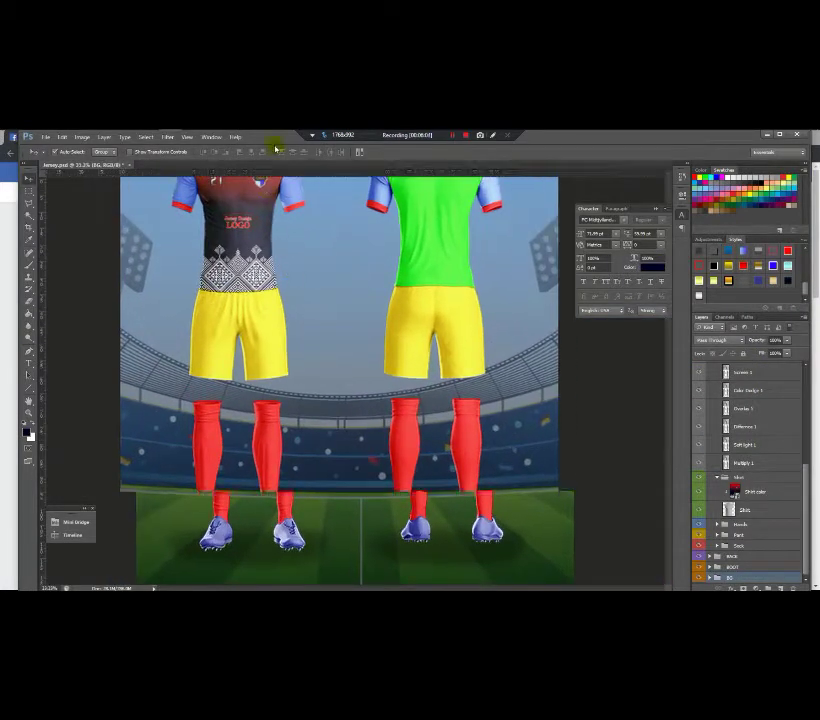
pyautogui.moveTo(296, 229); pyautogui.dragTo(335, 302)
pyautogui.scroll(2, 330, 298)
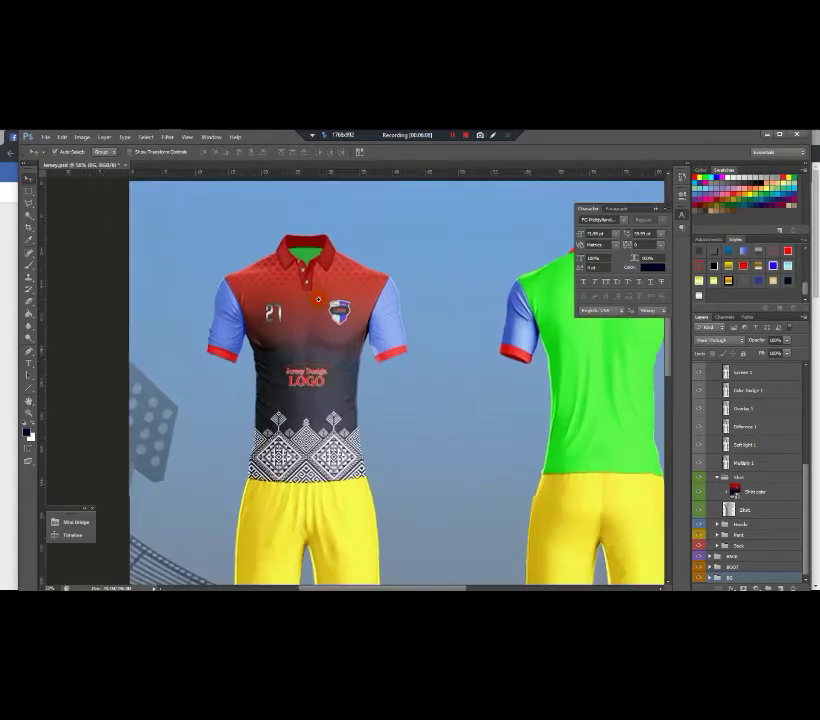
pyautogui.scroll(-2, 307, 292)
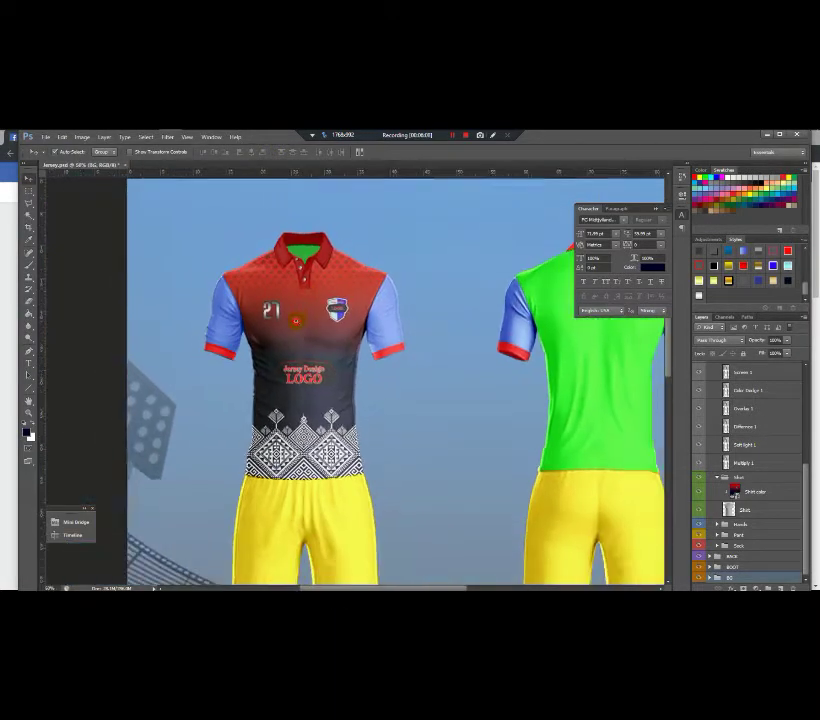
pyautogui.scroll(1, 298, 325)
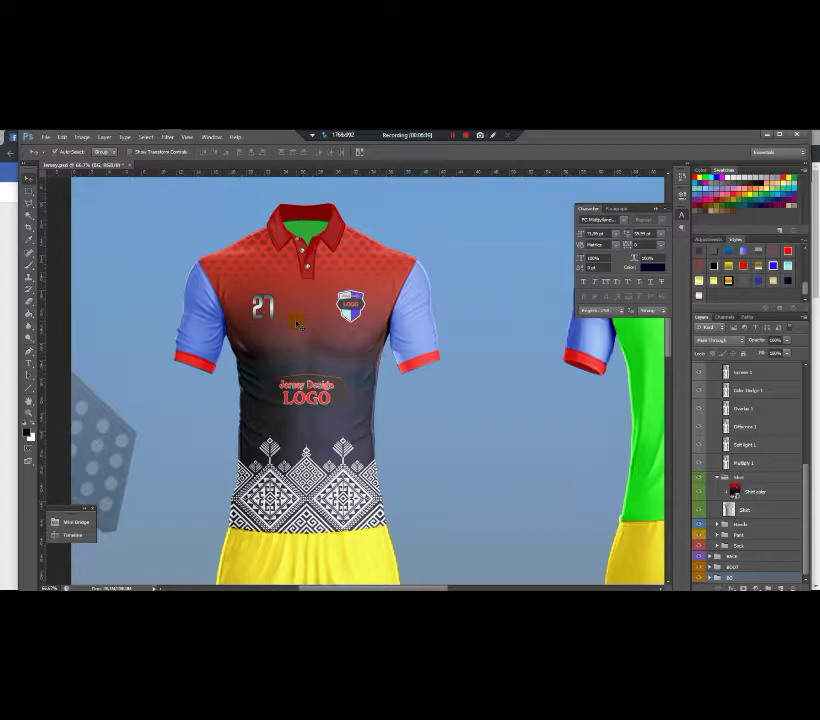
pyautogui.scroll(-2, 311, 317)
pyautogui.scroll(1, 311, 316)
pyautogui.scroll(-1, 311, 316)
pyautogui.scroll(-1, 312, 316)
pyautogui.scroll(1, 308, 305)
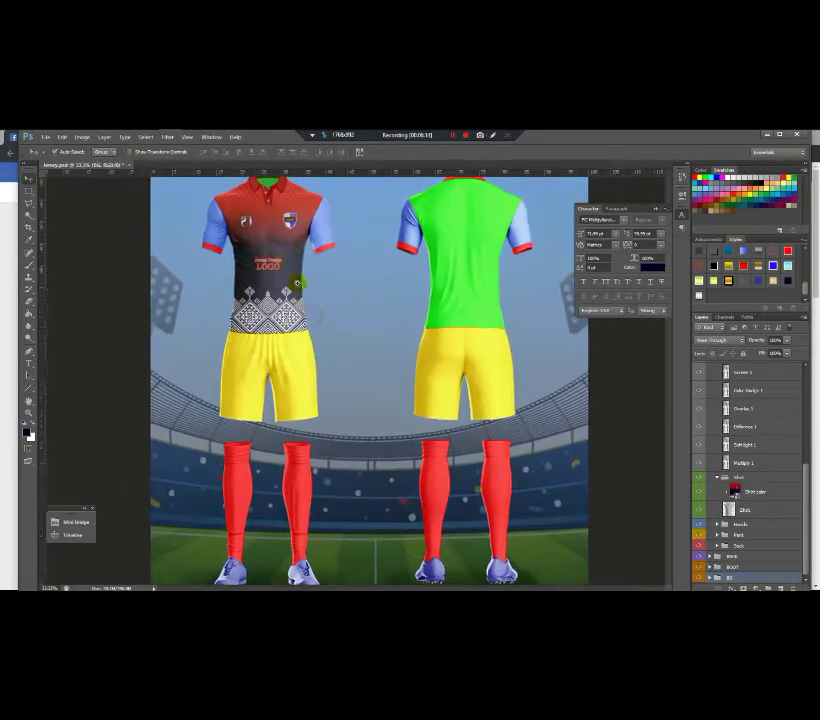
# Step: Check the cuff artwork inside the 1 color smart object of the front shirt's Right sleeve group and close it
pyautogui.moveTo(276, 253); pyautogui.dragTo(302, 300)
pyautogui.scroll(1, 301, 301)
pyautogui.scroll(-1, 301, 301)
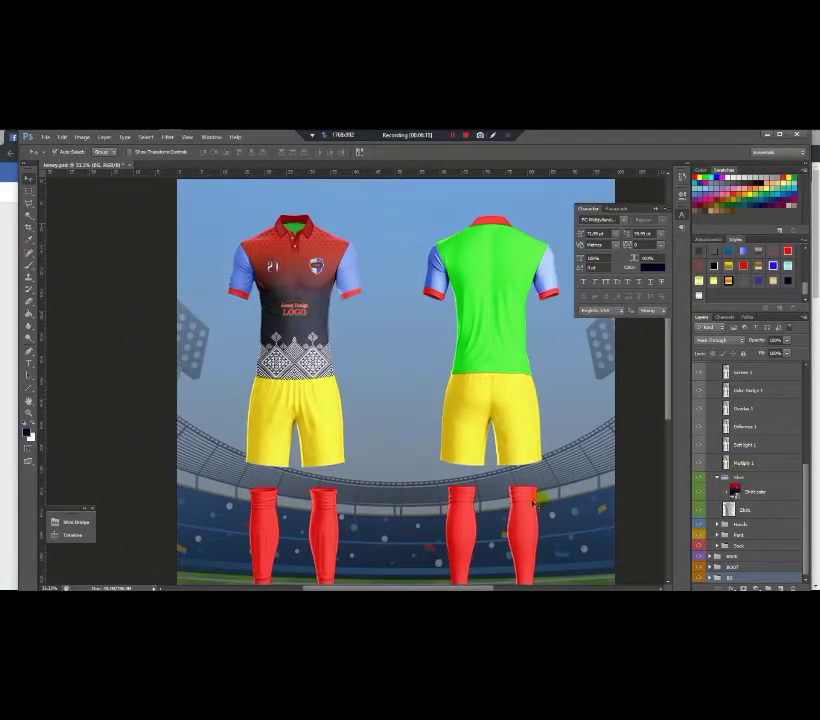
pyautogui.click(805, 526)
pyautogui.click(718, 524)
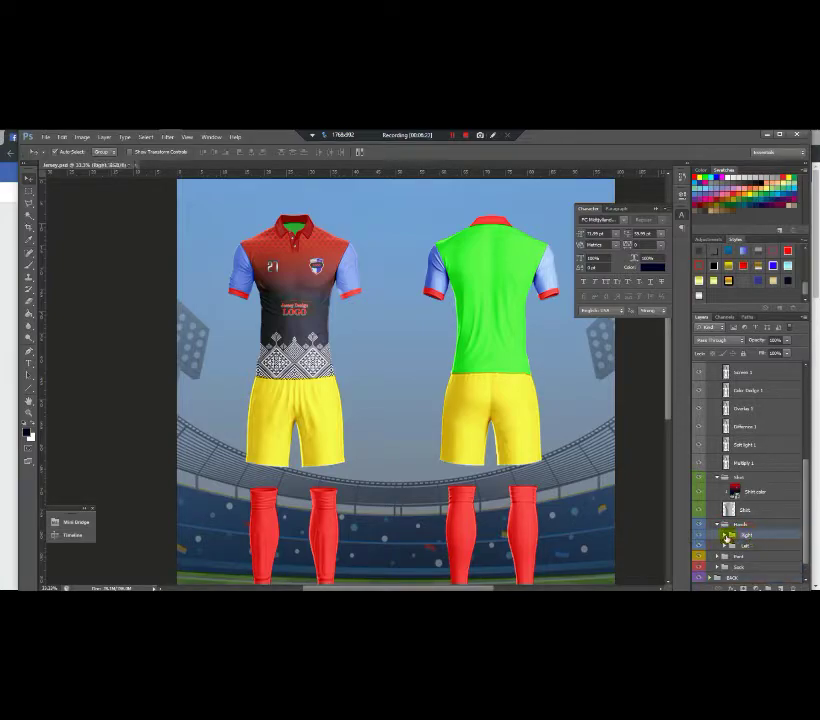
pyautogui.click(725, 536)
pyautogui.doubleClick(745, 549)
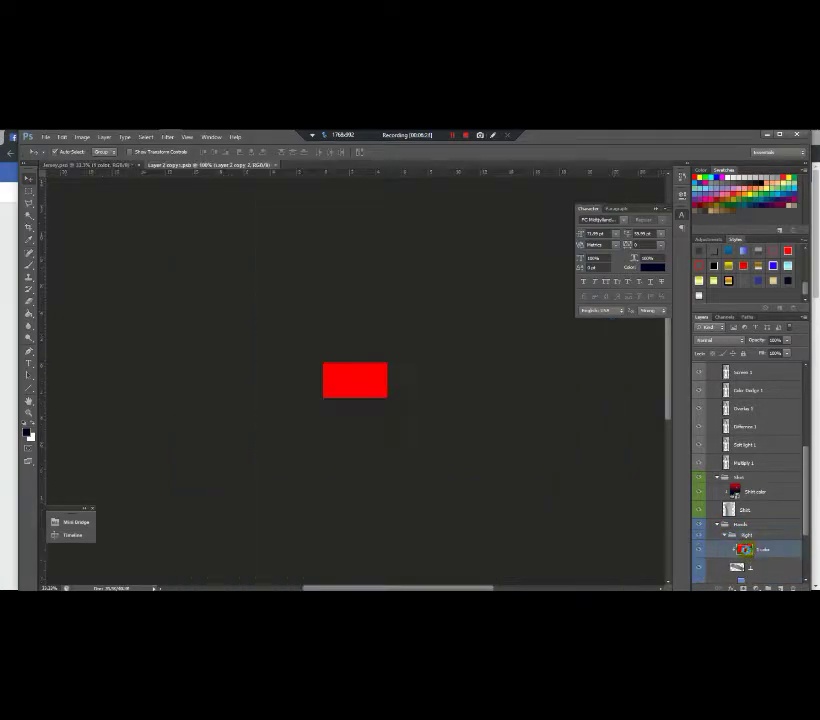
pyautogui.click(274, 168)
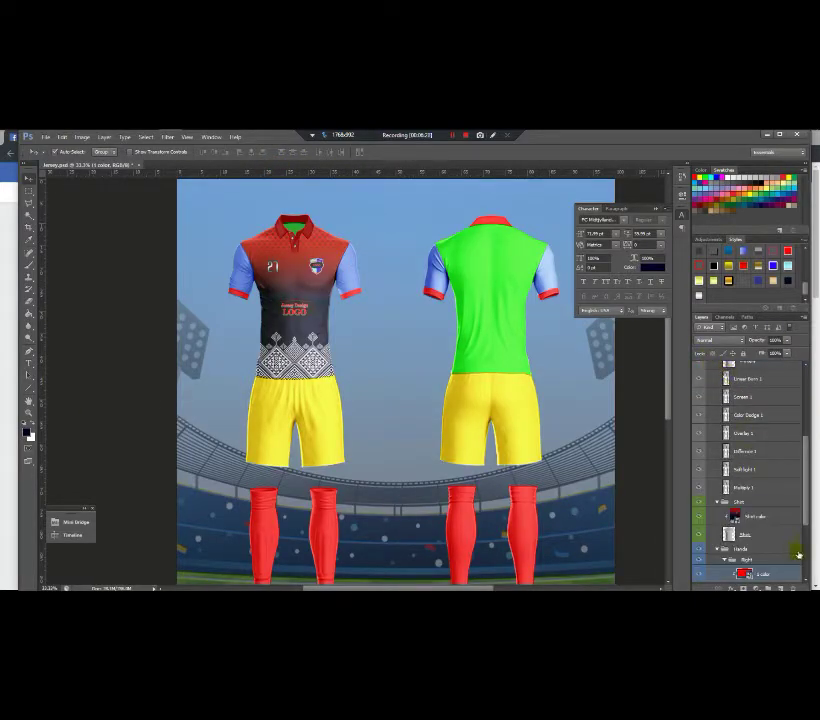
# Step: Paint the 2 color smart object of the front shirt's Right sleeve dark navy with the Brush and save it back to the mockup
pyautogui.moveTo(808, 503); pyautogui.dragTo(807, 543)
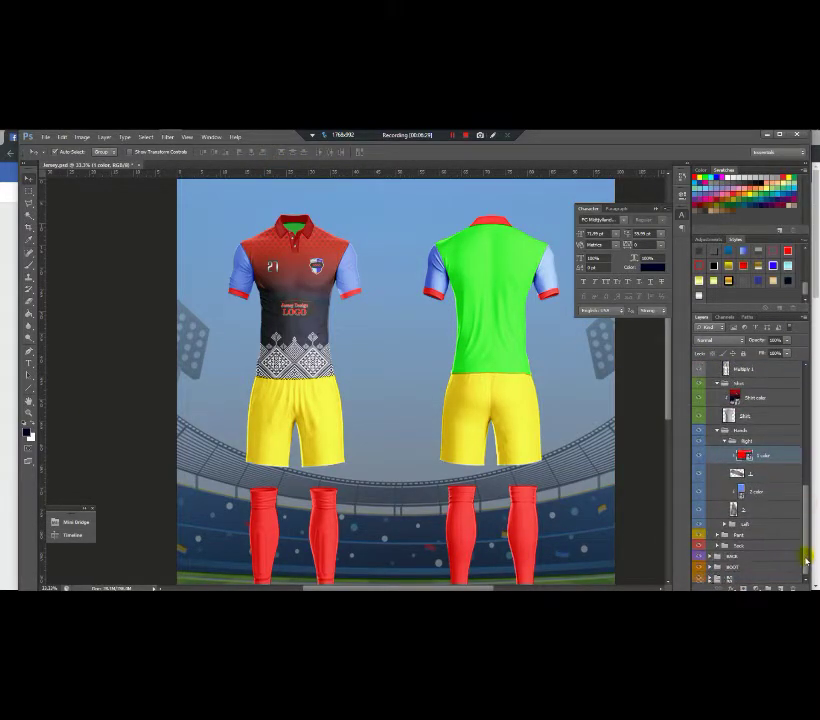
pyautogui.doubleClick(741, 494)
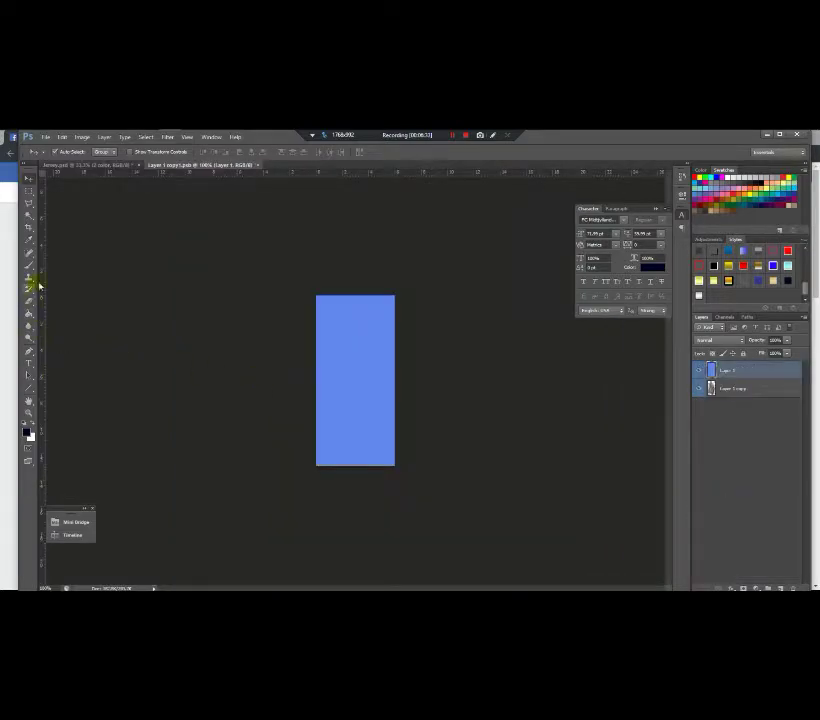
pyautogui.click(29, 261)
pyautogui.moveTo(302, 315)
pyautogui.mouseDown()
pyautogui.moveTo(456, 385)
pyautogui.moveTo(254, 356)
pyautogui.moveTo(275, 234)
pyautogui.mouseUp()
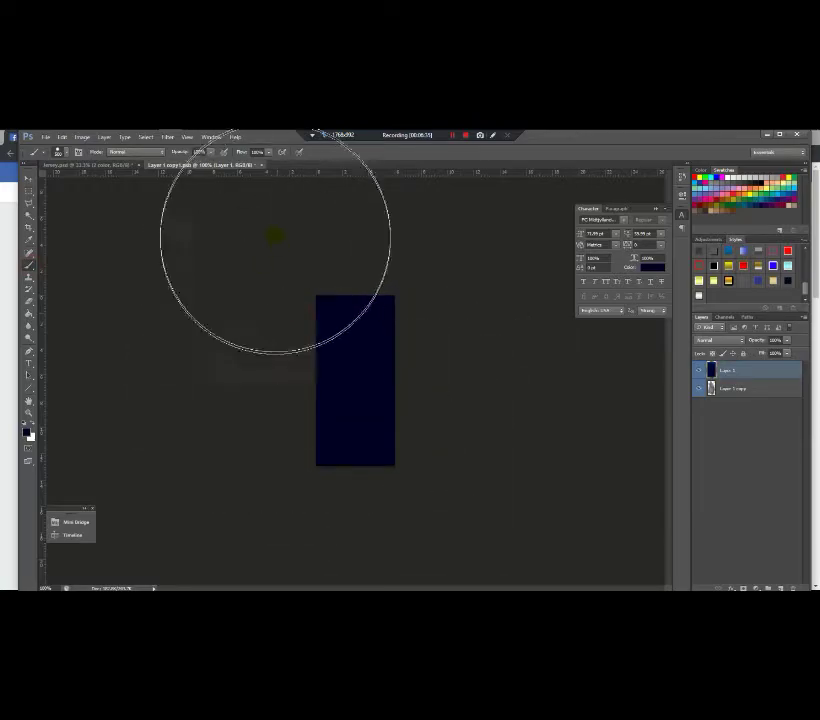
pyautogui.click(259, 164)
pyautogui.click(373, 308)
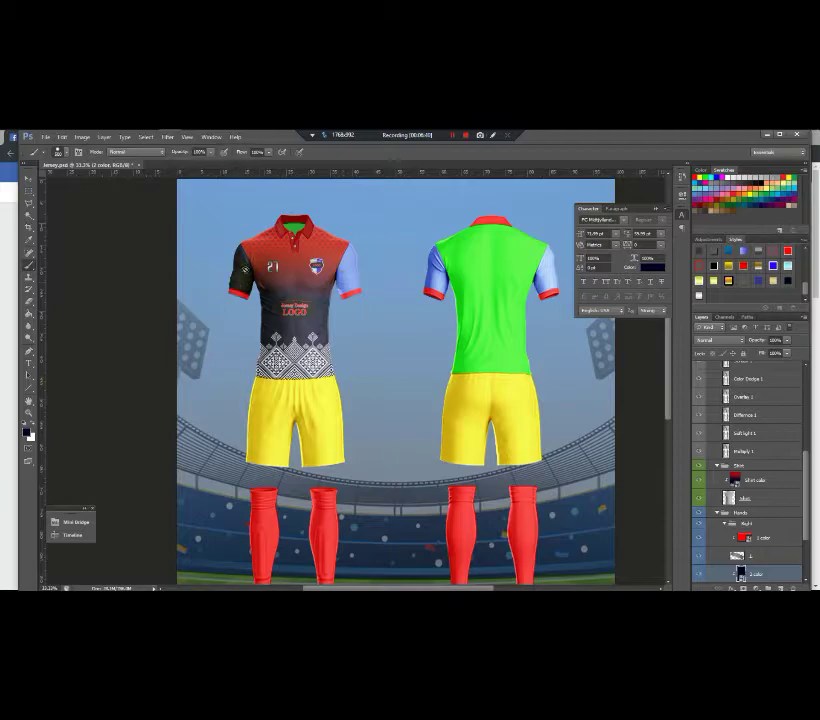
# Step: Paint the 2 color smart object of the front shirt's Left sleeve dark navy and save it back to the mockup
pyautogui.moveTo(806, 507); pyautogui.dragTo(805, 549)
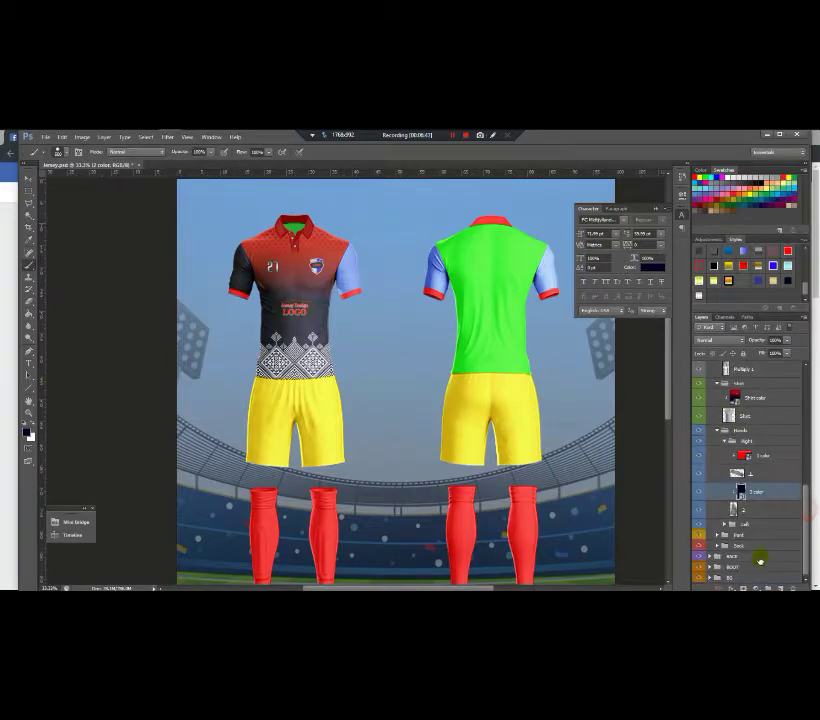
pyautogui.click(724, 524)
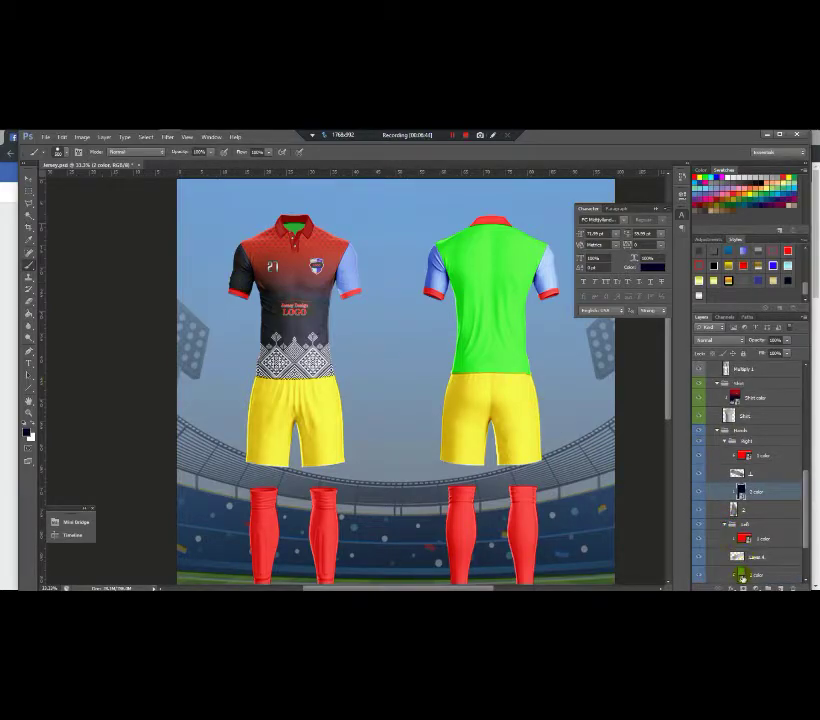
pyautogui.doubleClick(741, 574)
pyautogui.moveTo(302, 297)
pyautogui.mouseDown()
pyautogui.moveTo(381, 480)
pyautogui.moveTo(278, 352)
pyautogui.moveTo(280, 271)
pyautogui.mouseUp()
pyautogui.click(277, 165)
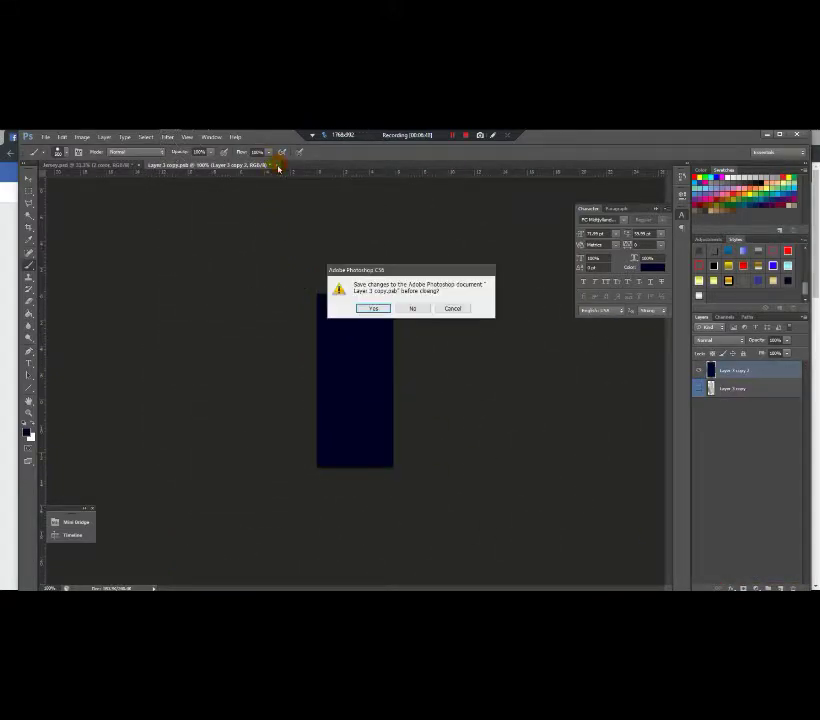
pyautogui.click(384, 310)
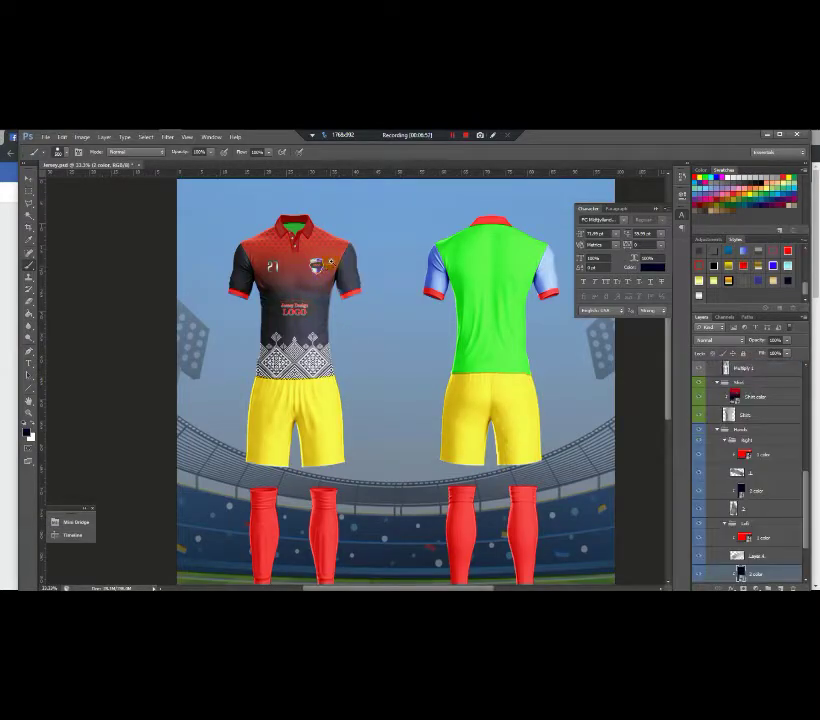
# Step: Examine the front shirt's dark sleeves up close and compare them with the rest of the kit
pyautogui.scroll(2, 336, 255)
pyautogui.scroll(-1, 336, 255)
pyautogui.scroll(2, 336, 255)
pyautogui.scroll(-1, 336, 255)
pyautogui.scroll(-1, 336, 255)
pyautogui.scroll(2, 300, 267)
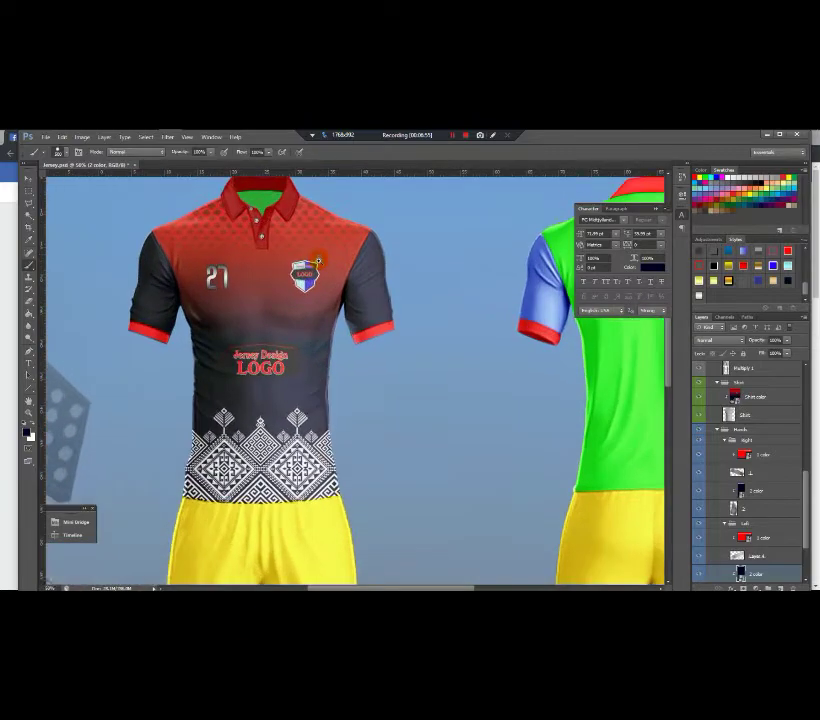
pyautogui.scroll(-3, 193, 390)
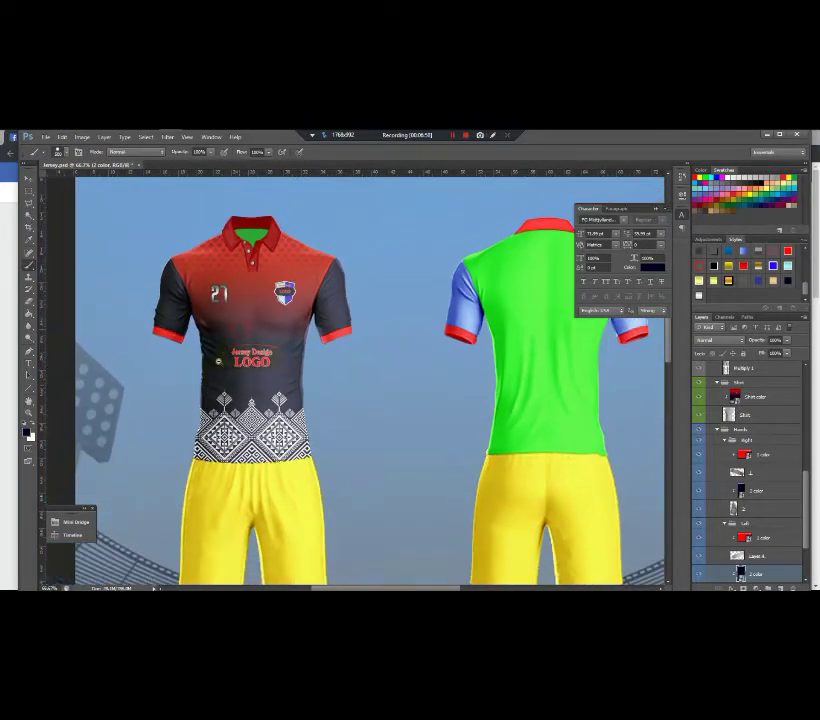
pyautogui.scroll(3, 193, 395)
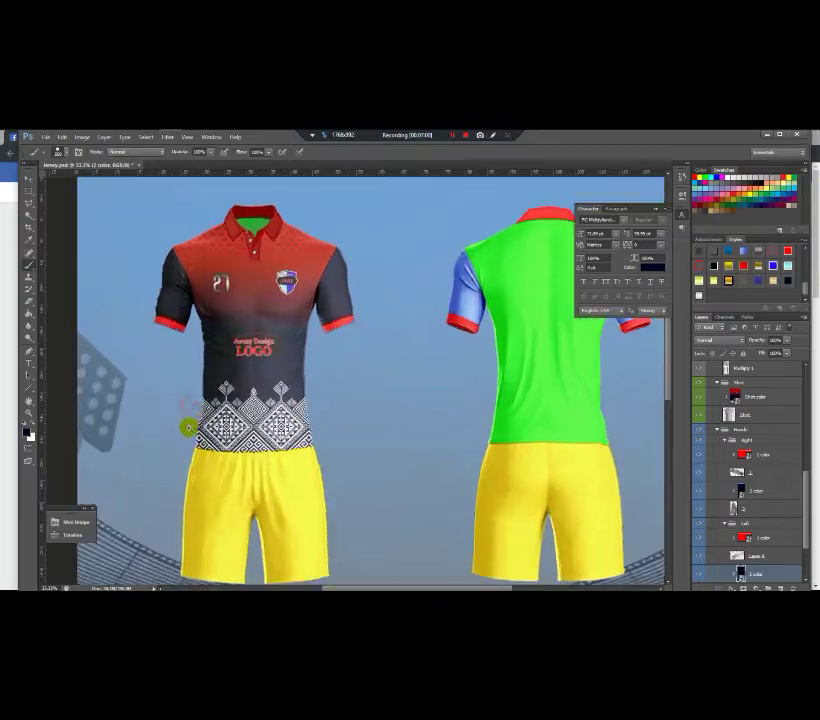
pyautogui.scroll(-2, 204, 412)
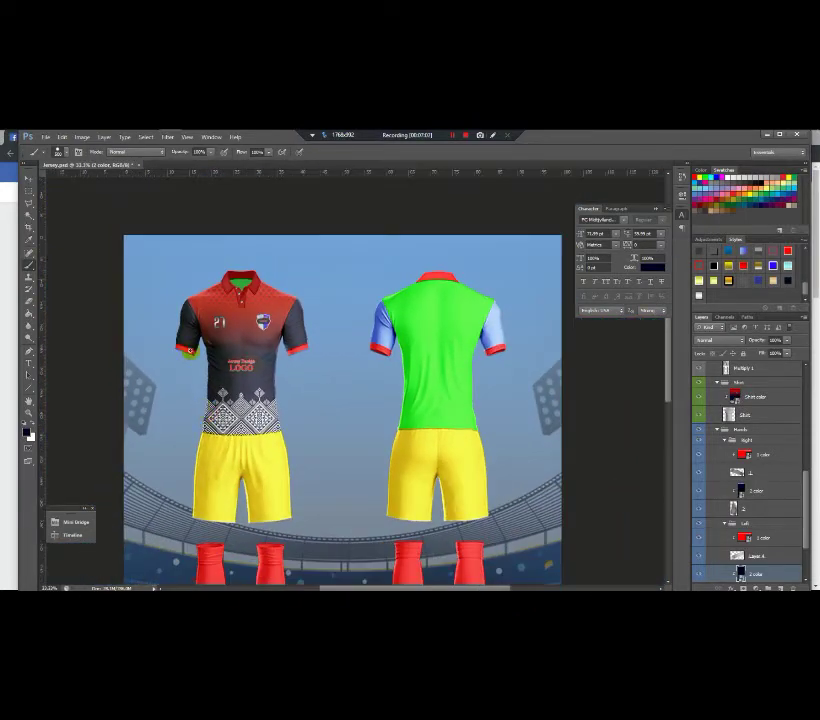
pyautogui.scroll(1, 180, 335)
pyautogui.scroll(1, 177, 333)
pyautogui.scroll(-2, 176, 334)
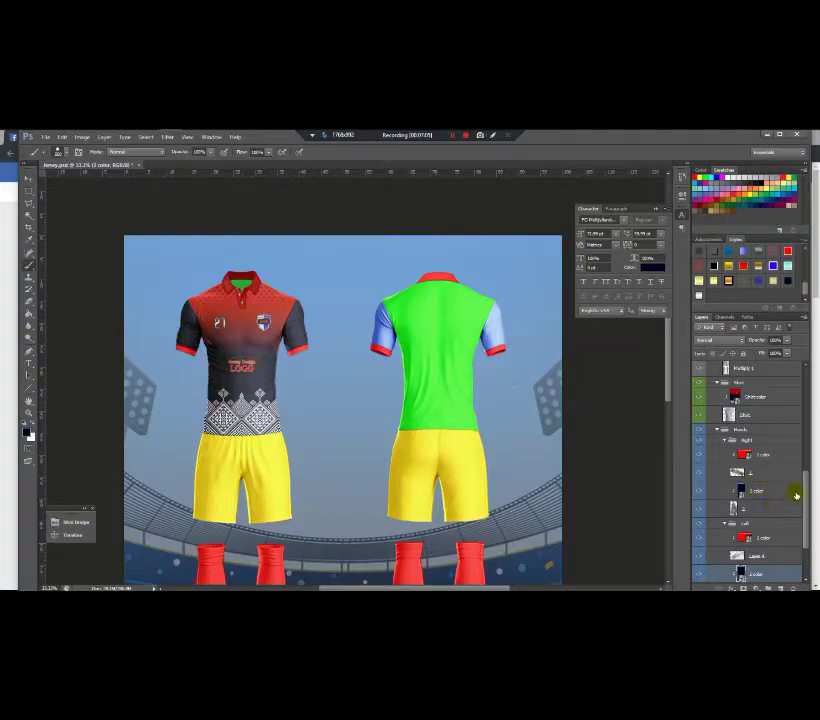
# Step: Check the 1 color cuff smart objects of the front shirt's Right and Left sleeves in turn and close each one
pyautogui.click(752, 457)
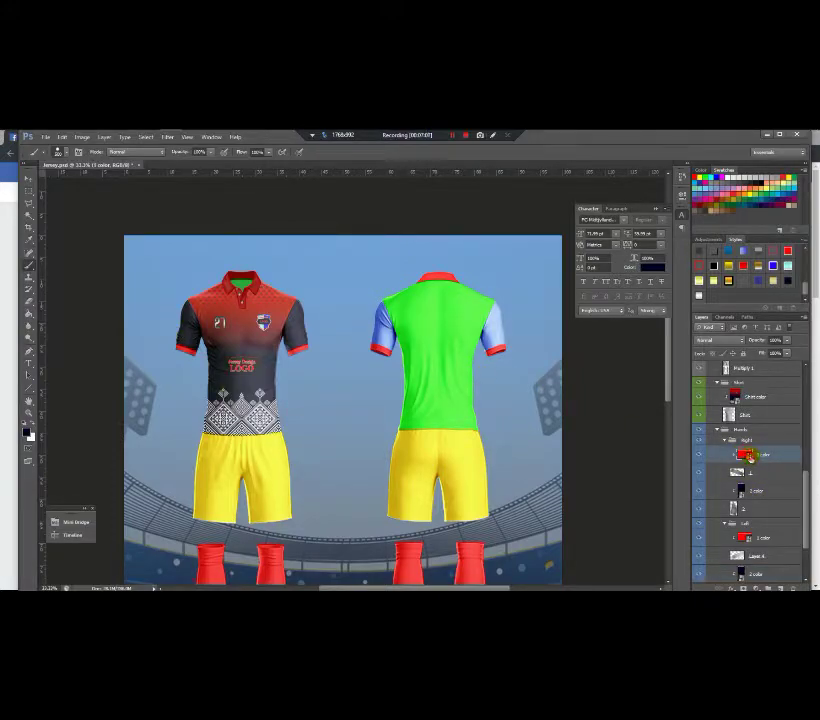
pyautogui.doubleClick(748, 457)
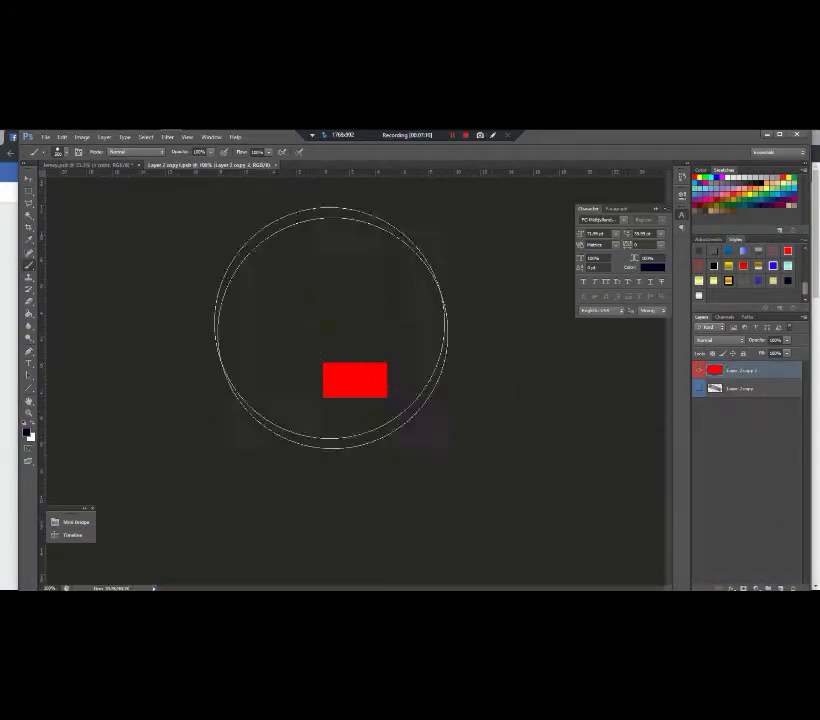
pyautogui.click(275, 166)
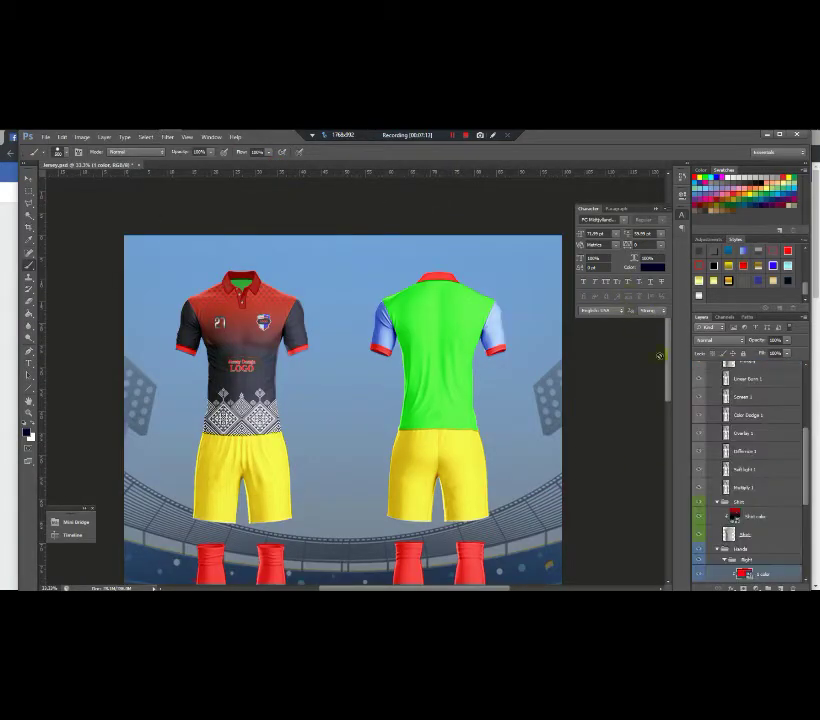
pyautogui.scroll(-3, 785, 515)
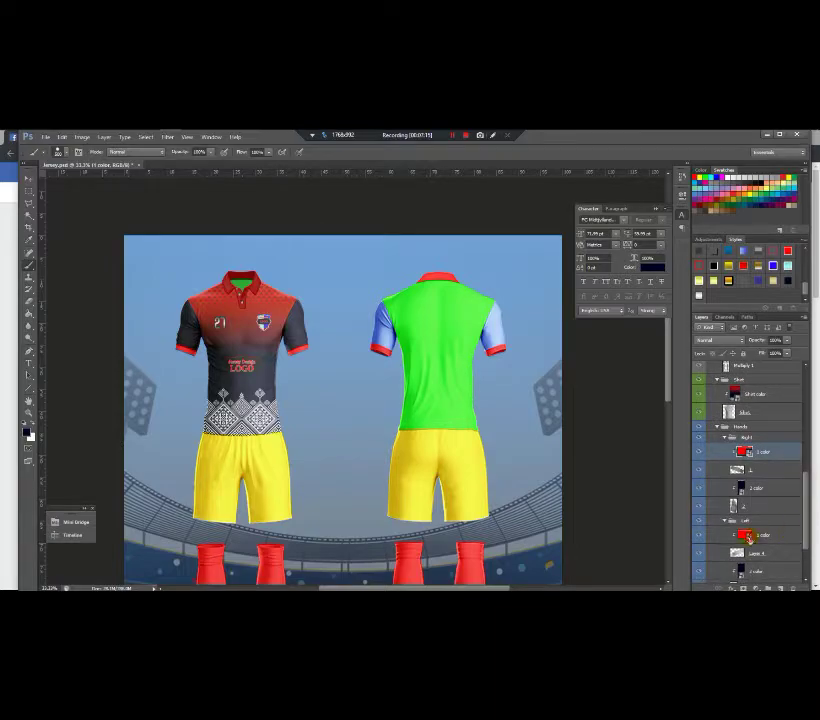
pyautogui.doubleClick(749, 537)
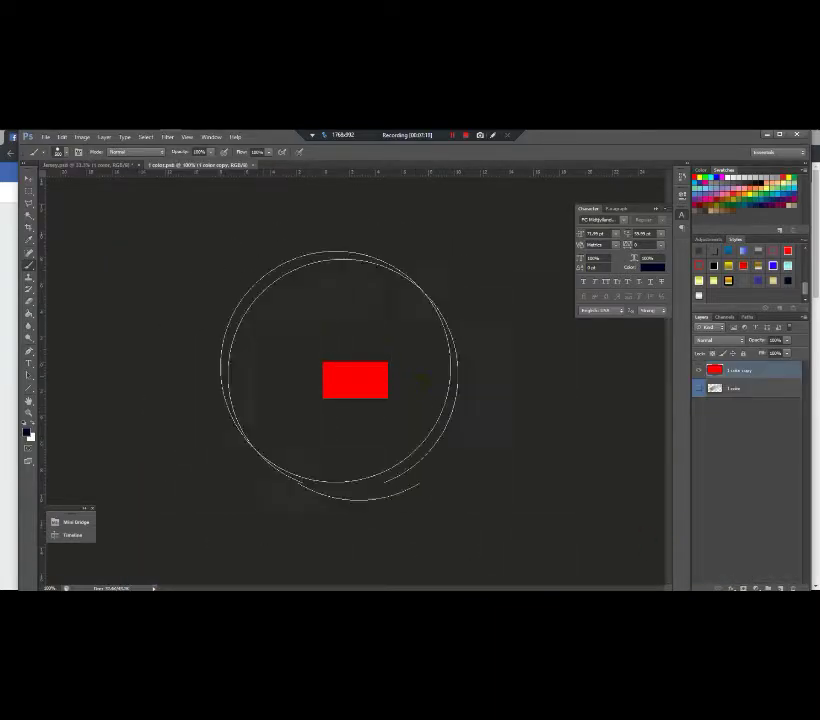
pyautogui.click(254, 166)
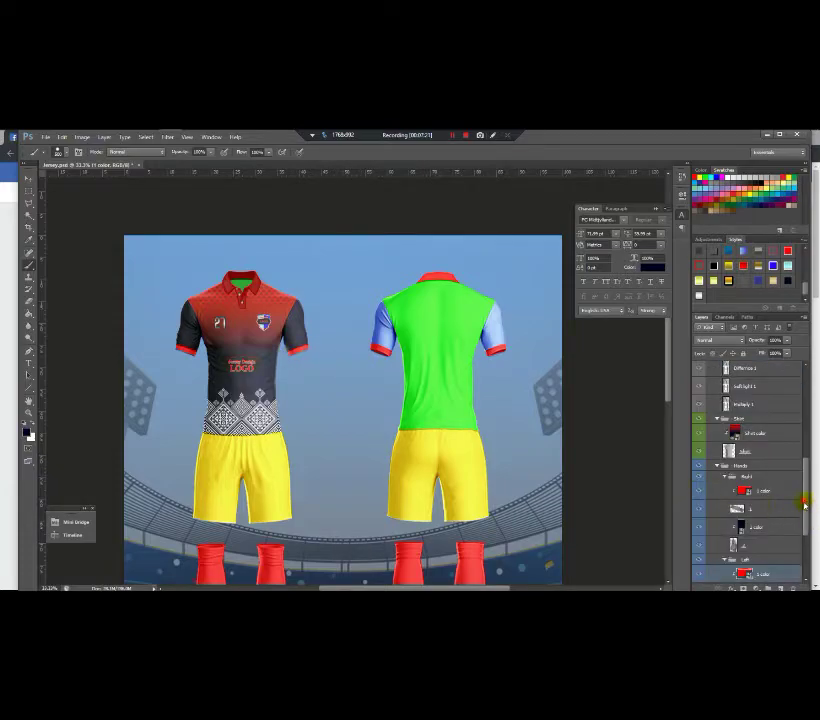
# Step: Open the front shorts' Pant color smart object and paint its colour layer dark navy
pyautogui.moveTo(804, 505); pyautogui.dragTo(802, 545)
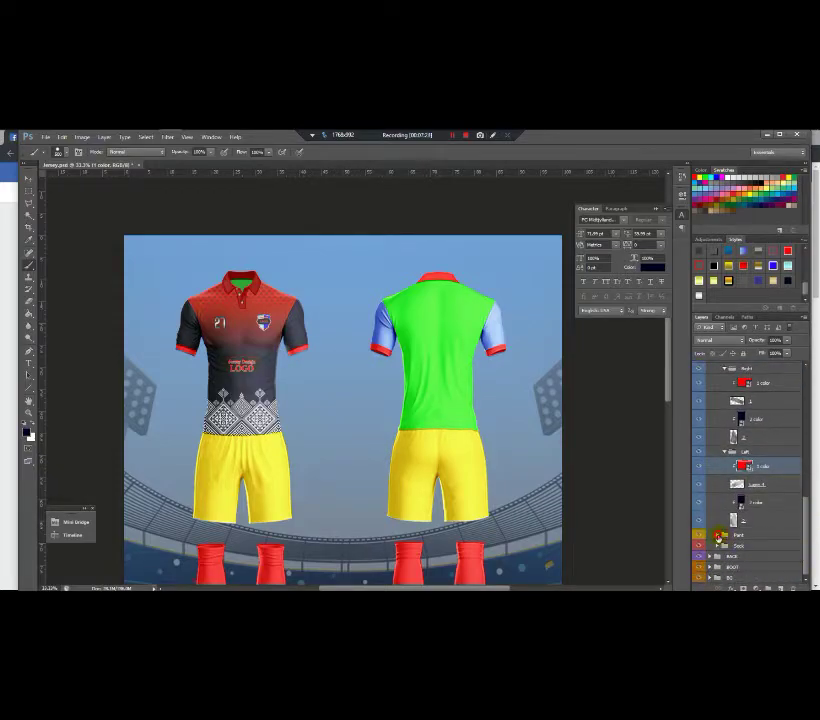
pyautogui.click(718, 536)
pyautogui.moveTo(806, 522); pyautogui.dragTo(805, 535)
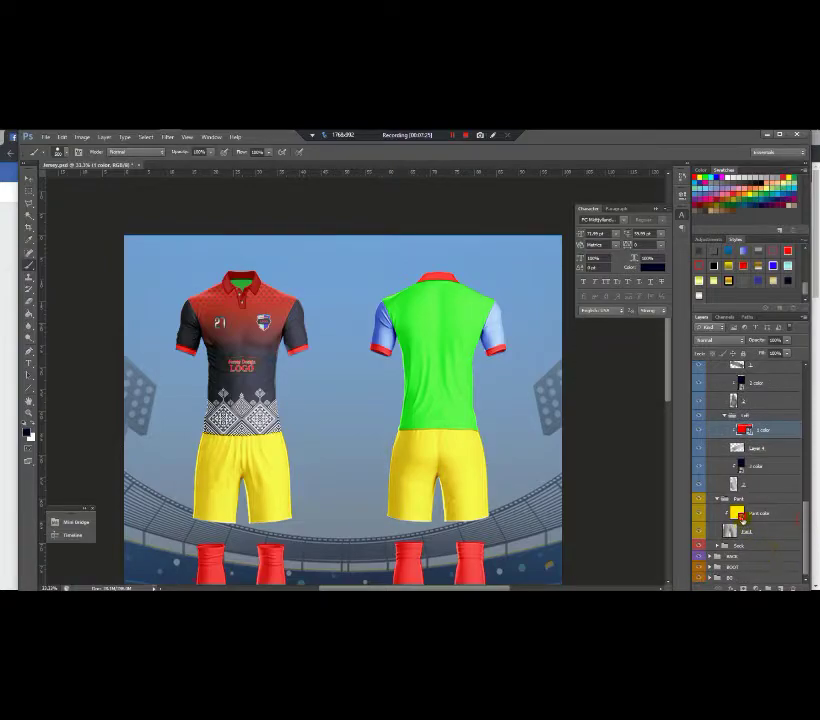
pyautogui.click(742, 516)
pyautogui.doubleClick(726, 516)
pyautogui.moveTo(481, 490)
pyautogui.mouseDown()
pyautogui.moveTo(250, 466)
pyautogui.moveTo(183, 355)
pyautogui.moveTo(357, 317)
pyautogui.moveTo(550, 379)
pyautogui.moveTo(437, 478)
pyautogui.moveTo(95, 306)
pyautogui.mouseUp()
# Step: Place the shield image "jersey design" from the logo folder into the shorts artwork, scaled to about 4.5%, at the left and horizontal guides' intersection
pyautogui.moveTo(192, 131)
pyautogui.click(124, 138)
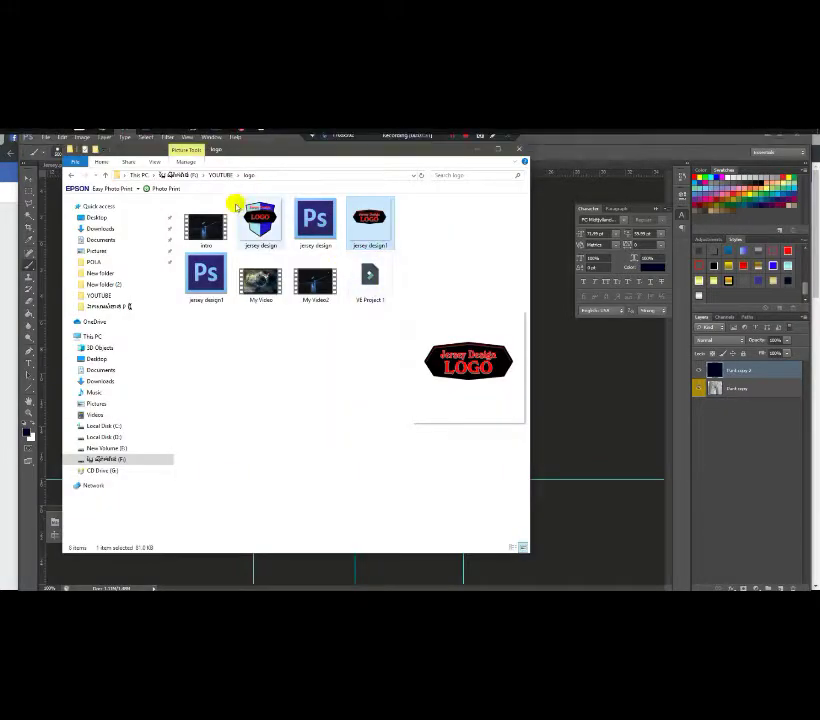
pyautogui.moveTo(260, 222); pyautogui.dragTo(505, 364)
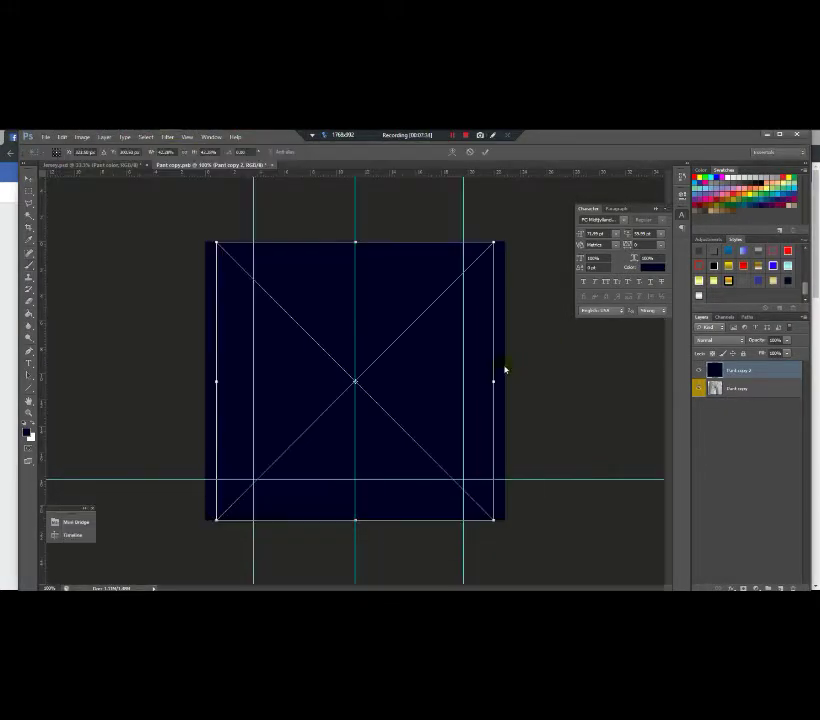
pyautogui.moveTo(493, 243); pyautogui.dragTo(268, 448)
pyautogui.keyDown('ctrl'); pyautogui.click(262, 471); pyautogui.keyUp('ctrl')
pyautogui.scroll(2, 262, 470)
pyautogui.moveTo(316, 524); pyautogui.dragTo(238, 481)
pyautogui.moveTo(236, 402)
pyautogui.mouseDown()
pyautogui.moveTo(236, 425)
pyautogui.moveTo(236, 410)
pyautogui.mouseUp()
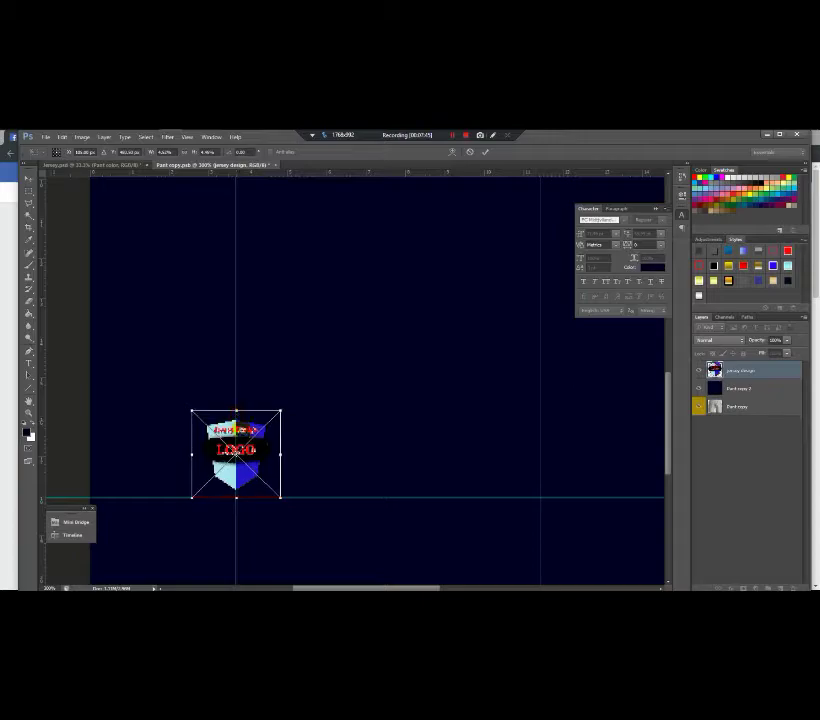
pyautogui.scroll(-2, 242, 434)
pyautogui.hotkey('ctrl', '-')
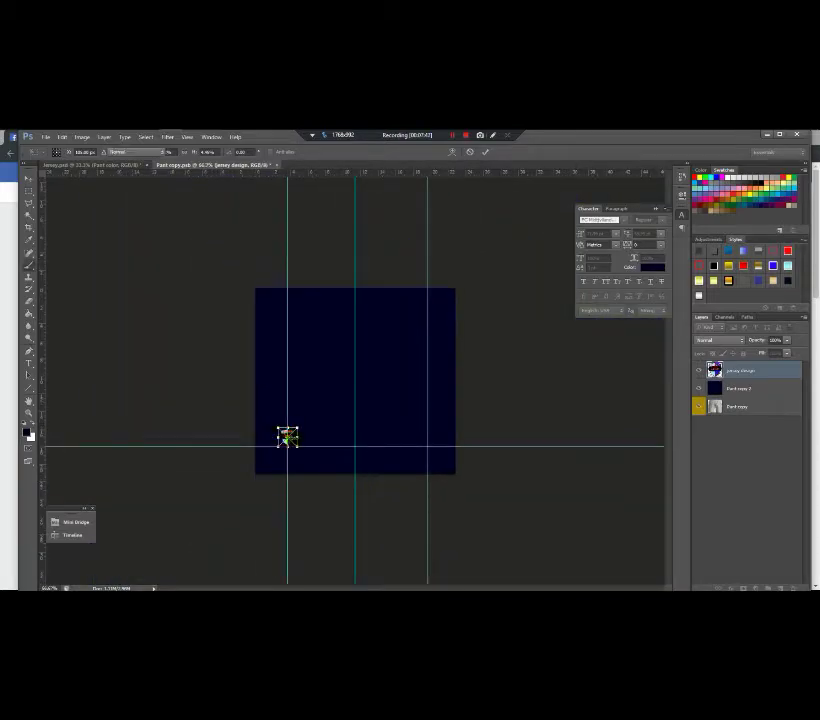
pyautogui.doubleClick(289, 438)
# Step: Fine-tune the shield logo's size and position with Free Transform, keeping it on the left vertical guide just above the horizontal one
pyautogui.hotkey('ctrl', '+')
pyautogui.hotkey('ctrl', 't')
pyautogui.moveTo(264, 450); pyautogui.dragTo(272, 464)
pyautogui.doubleClick(266, 467)
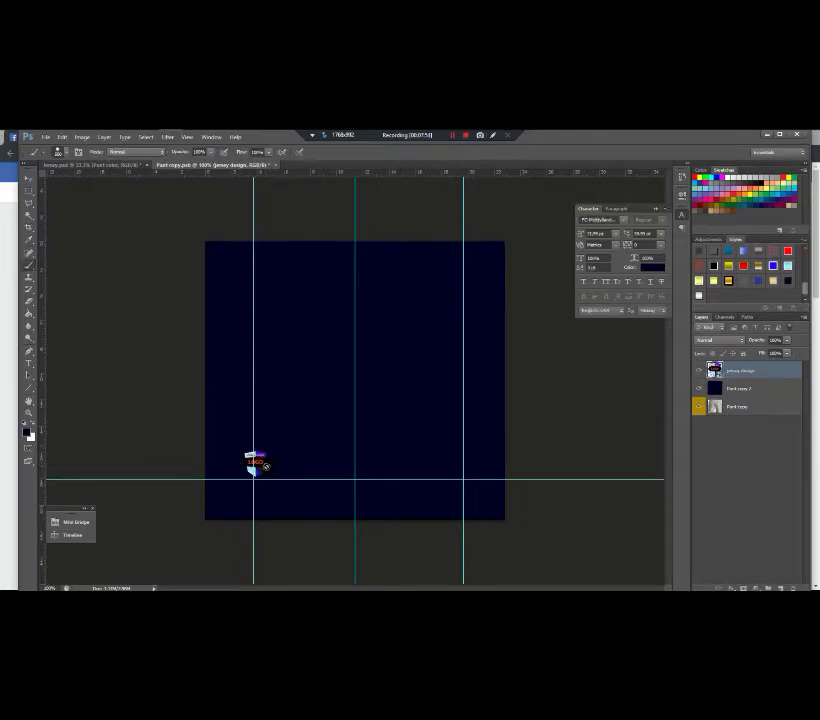
pyautogui.click(29, 181)
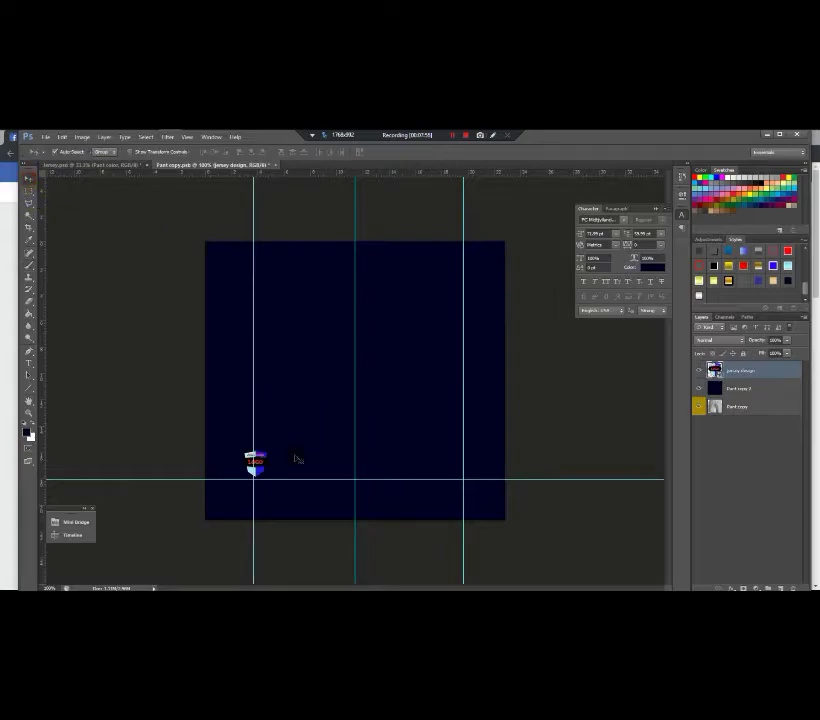
# Step: Add a white outside stroke at 100% opacity to the shield logo on the shorts
pyautogui.doubleClick(779, 373)
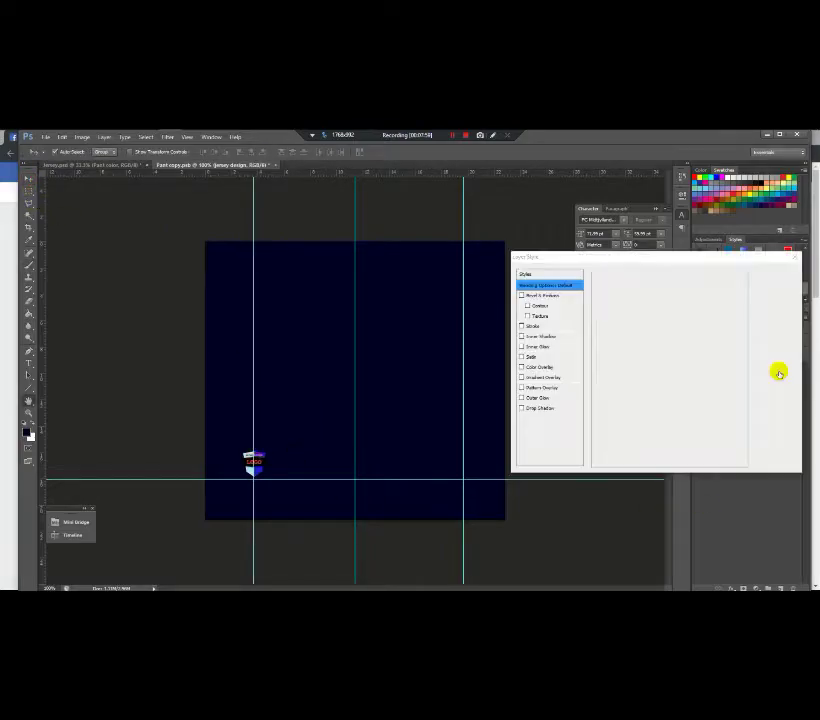
pyautogui.click(532, 327)
pyautogui.click(624, 350)
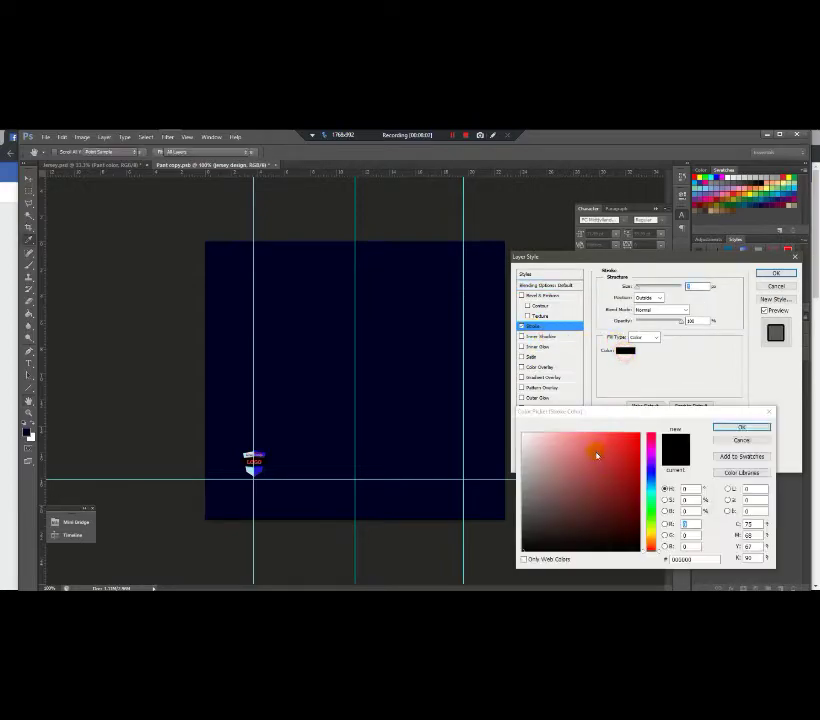
pyautogui.click(722, 428)
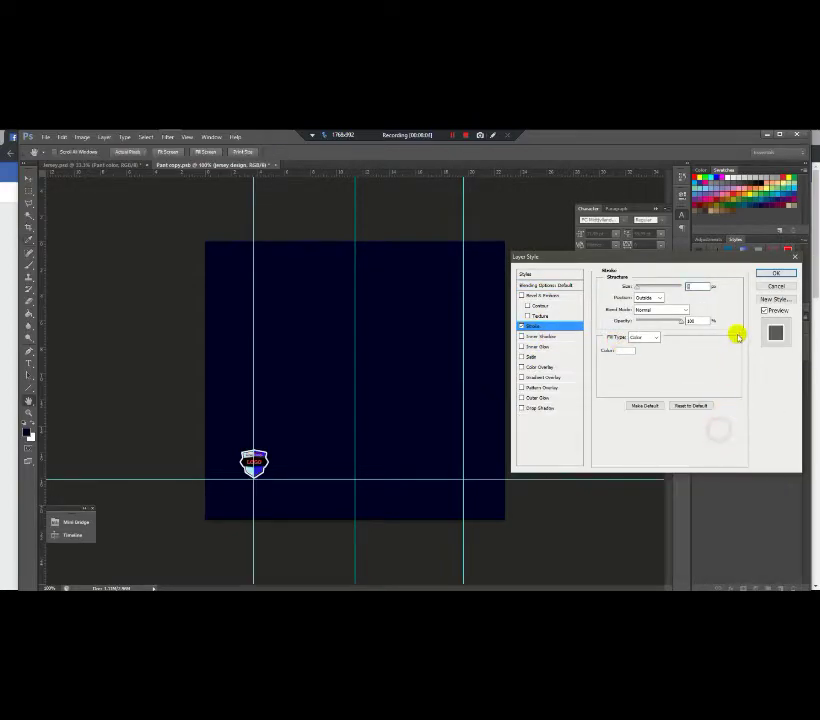
pyautogui.click(770, 275)
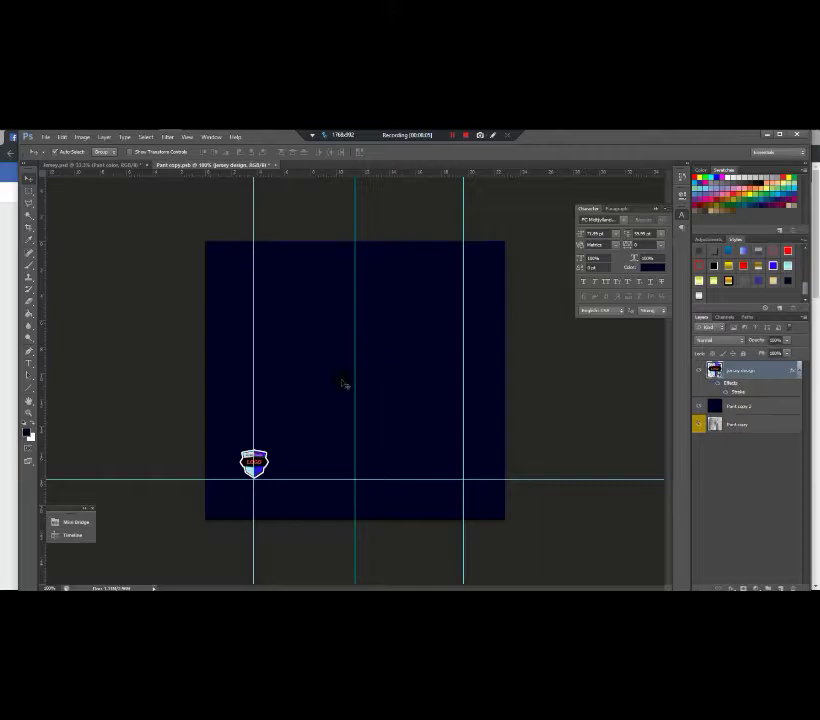
# Step: Make the shorts' shield logo slightly taller with Free Transform and add the text "27" near the right guide using the silver gradient-and-stroke style
pyautogui.hotkey('ctrl', 't')
pyautogui.press('Return')
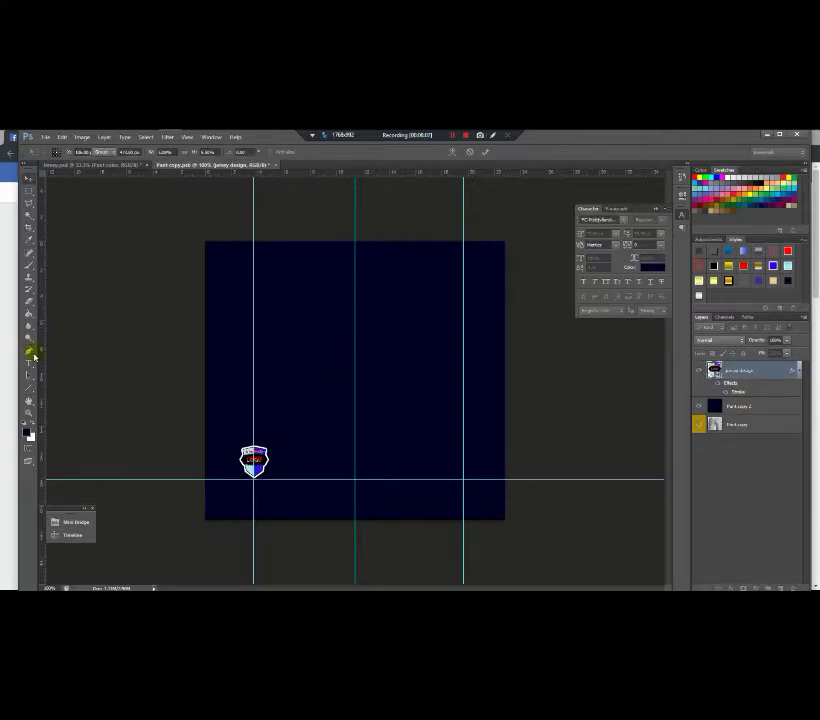
pyautogui.click(28, 362)
pyautogui.click(439, 463)
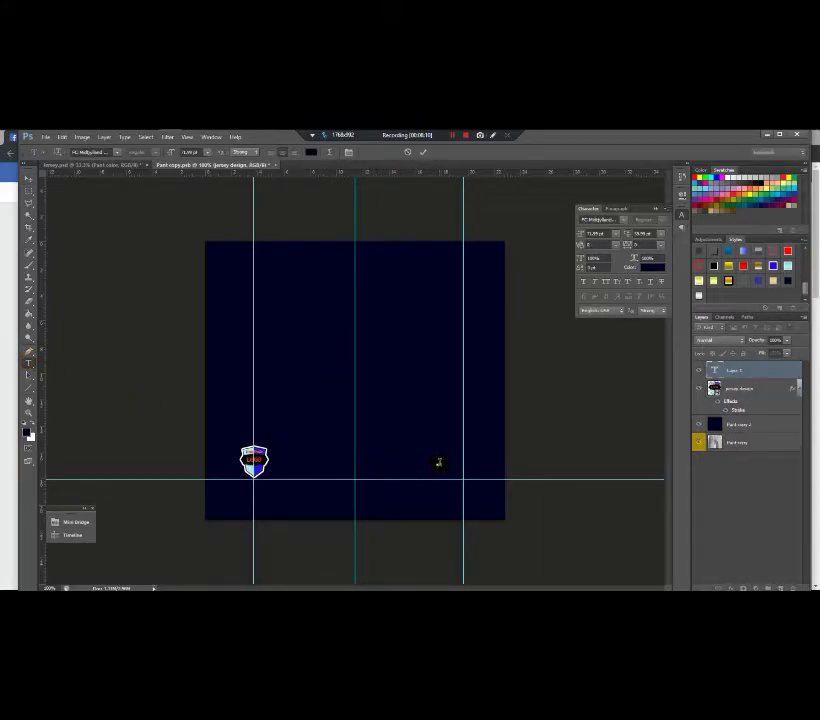
pyautogui.write('0')
pyautogui.hotkey('ctrl', 'a')
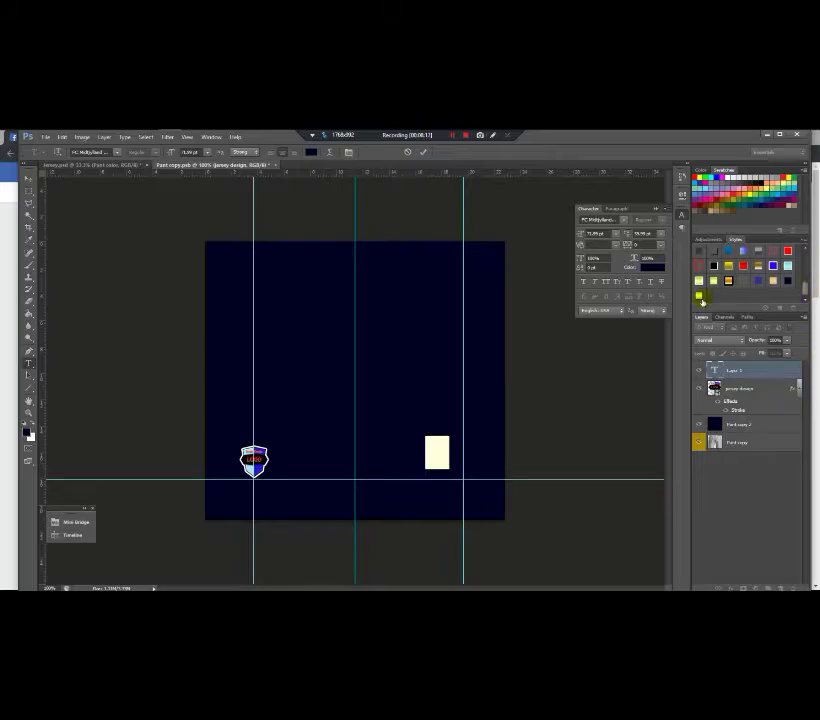
pyautogui.click(703, 297)
pyautogui.write('27')
pyautogui.click(28, 178)
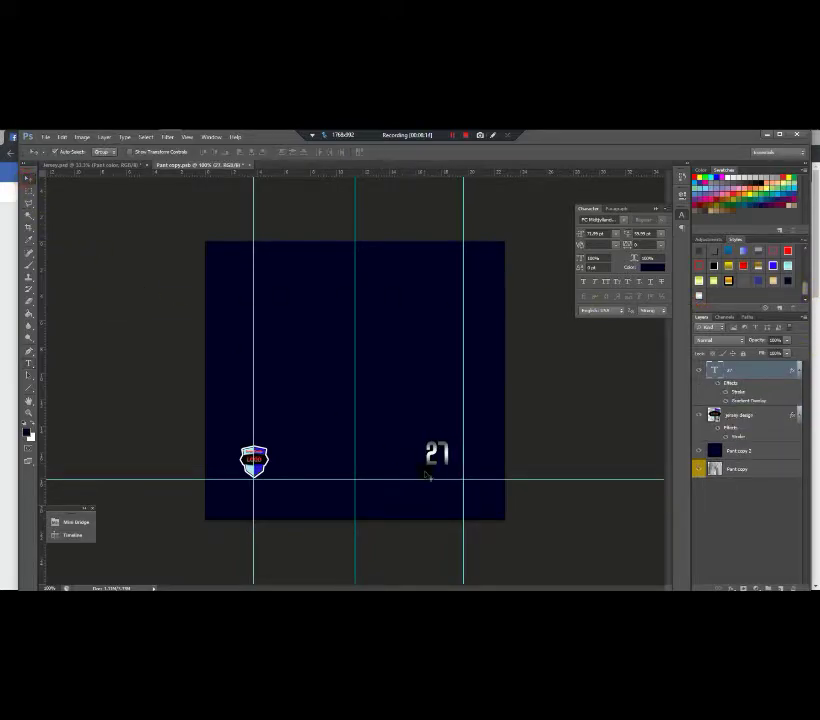
# Step: Enlarge the 27 and fit it against the right vertical and horizontal guides, and save and close the shorts artwork
pyautogui.hotkey('ctrl', 't')
pyautogui.moveTo(450, 467)
pyautogui.mouseDown()
pyautogui.moveTo(464, 485)
pyautogui.moveTo(449, 462)
pyautogui.mouseUp()
pyautogui.press('Return')
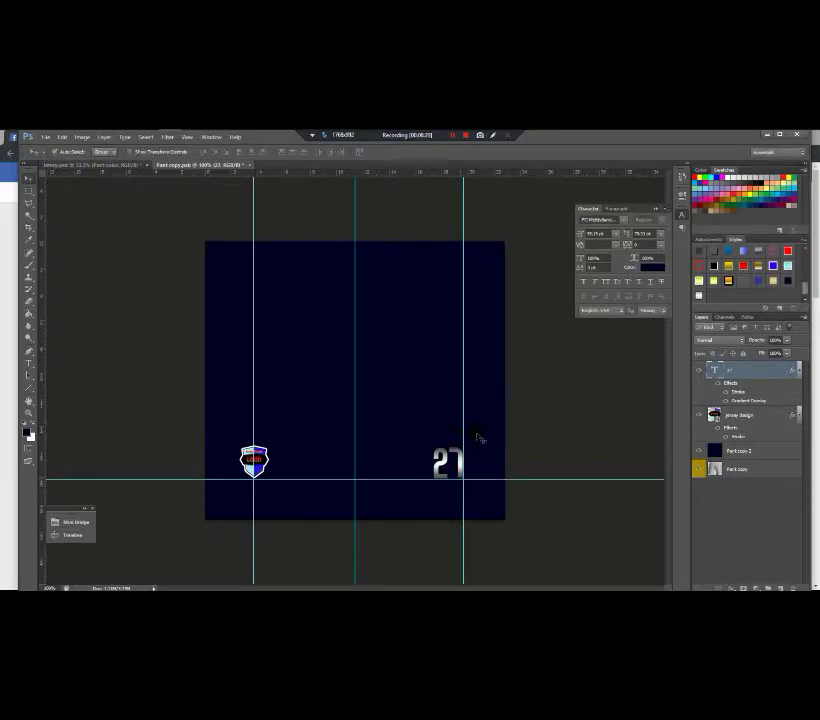
pyautogui.click(249, 165)
pyautogui.click(372, 309)
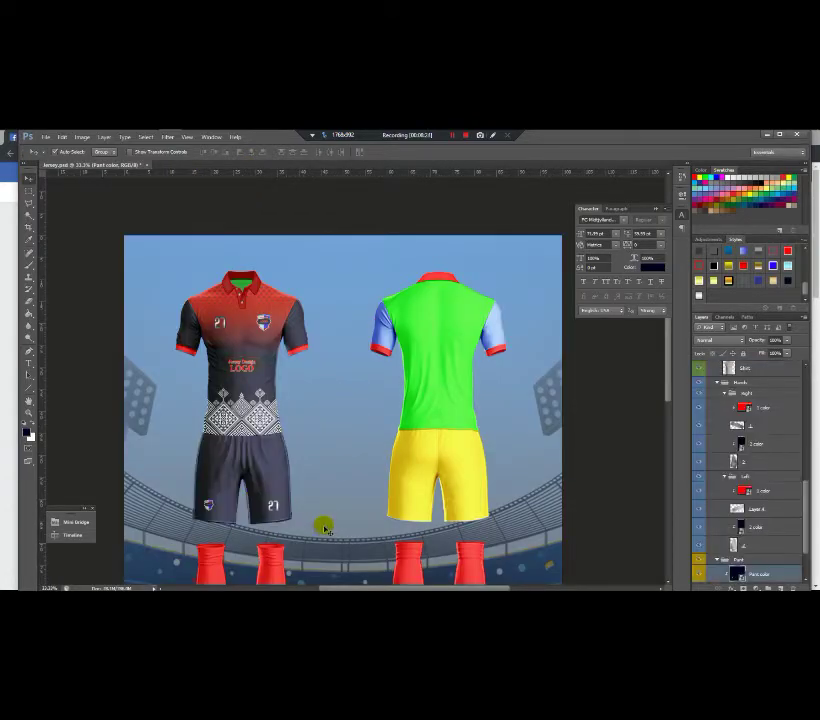
# Step: Inspect the front shorts' logo and number on the mockup and expand the front Sock group
pyautogui.keyDown('alt'); pyautogui.click(249, 518); pyautogui.keyUp('alt')
pyautogui.keyDown('ctrl'); pyautogui.click(239, 508); pyautogui.keyUp('ctrl')
pyautogui.keyDown('ctrl'); pyautogui.click(241, 500); pyautogui.keyUp('ctrl')
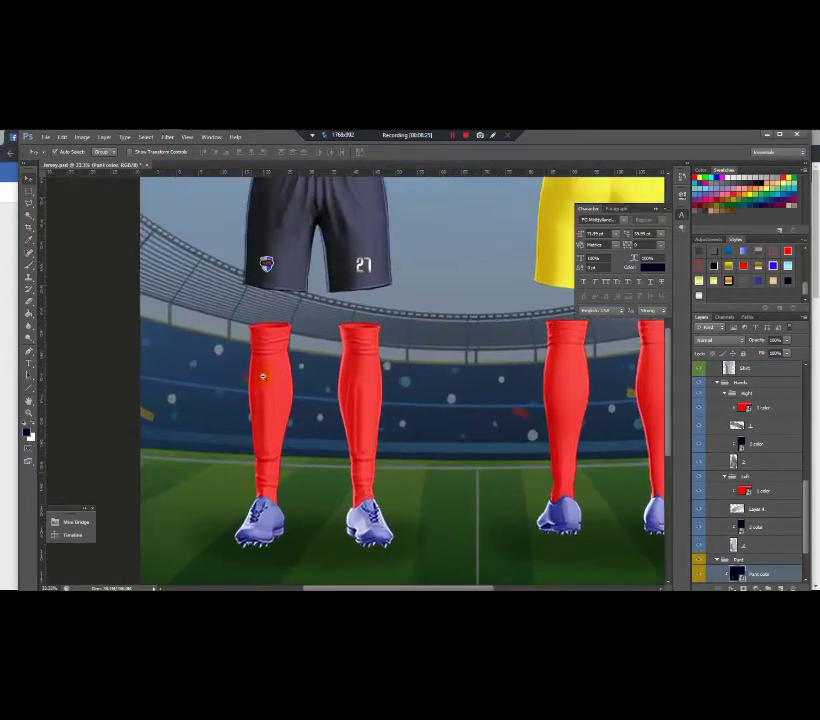
pyautogui.keyDown('alt'); pyautogui.click(263, 375); pyautogui.keyUp('alt')
pyautogui.keyDown('alt'); pyautogui.click(263, 375); pyautogui.keyUp('alt')
pyautogui.scroll(2, 256, 405)
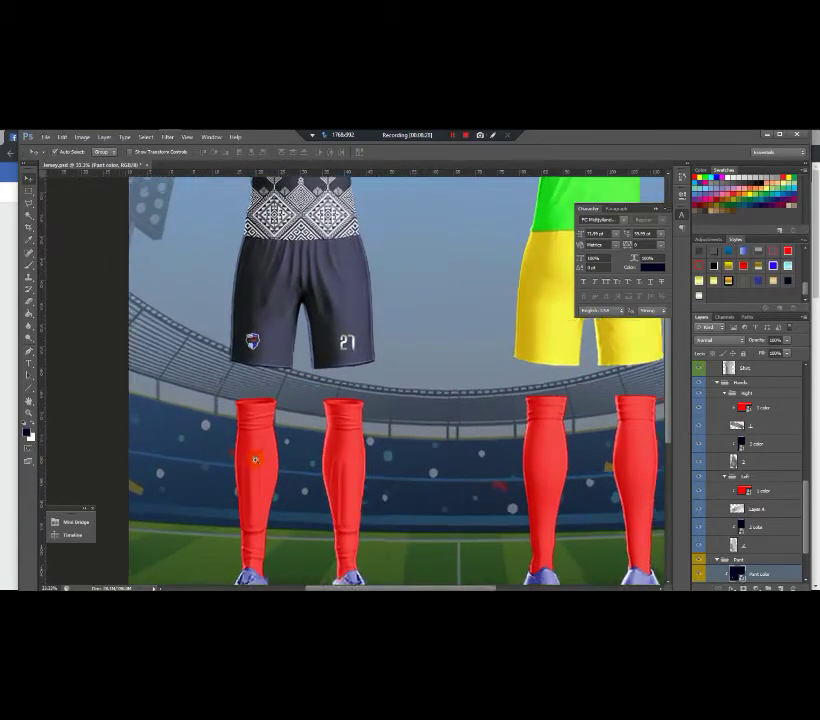
pyautogui.moveTo(804, 514); pyautogui.dragTo(740, 588)
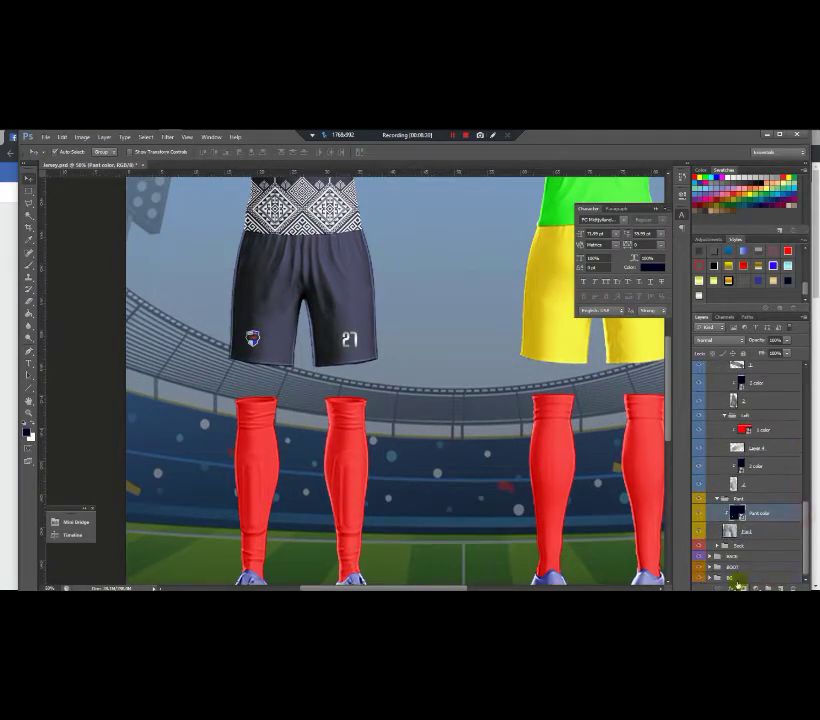
pyautogui.click(731, 545)
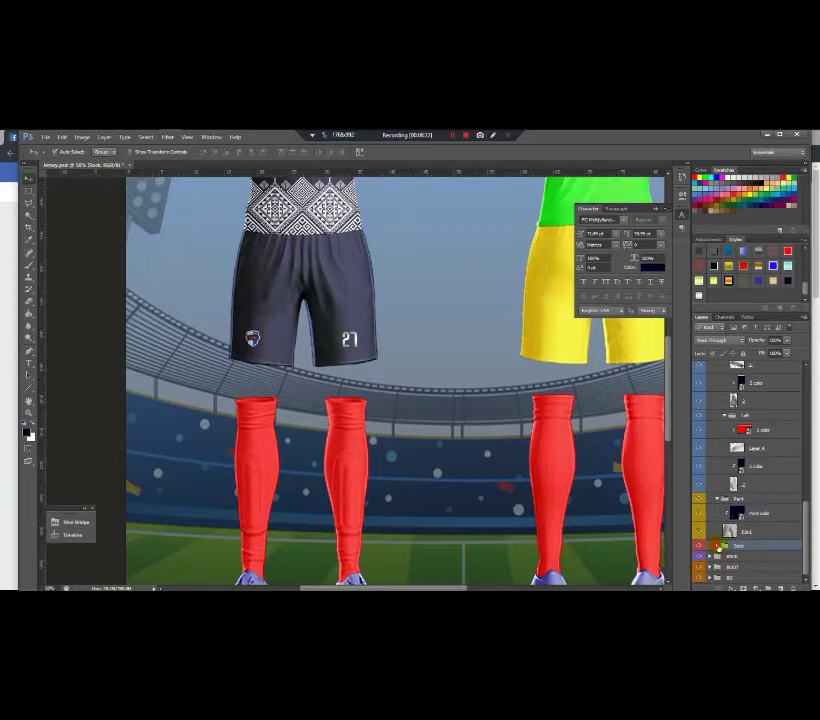
pyautogui.click(718, 546)
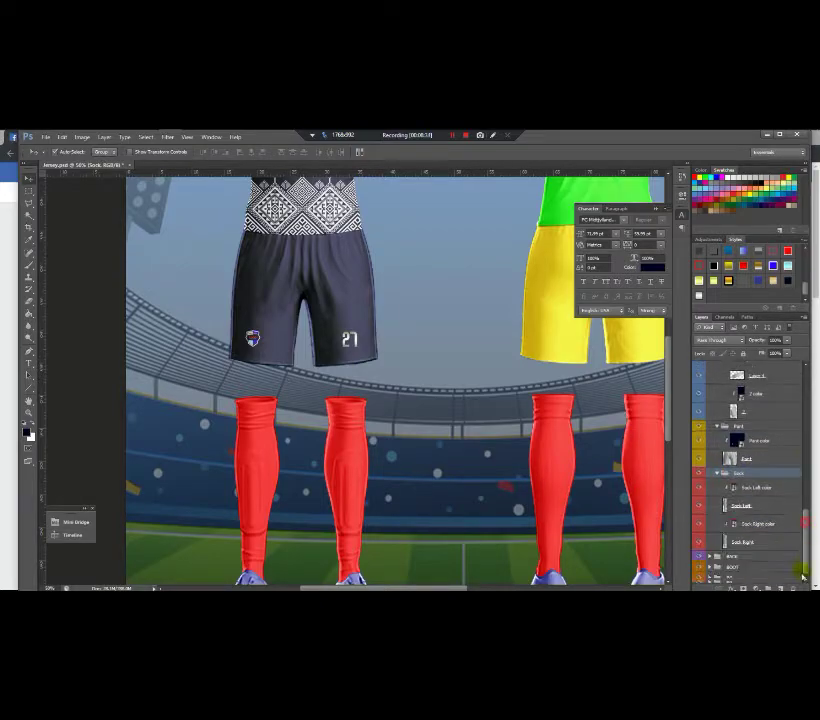
# Step: View the artwork inside the front Sock Left color and Sock Right color smart objects, closing each without edits
pyautogui.doubleClick(734, 487)
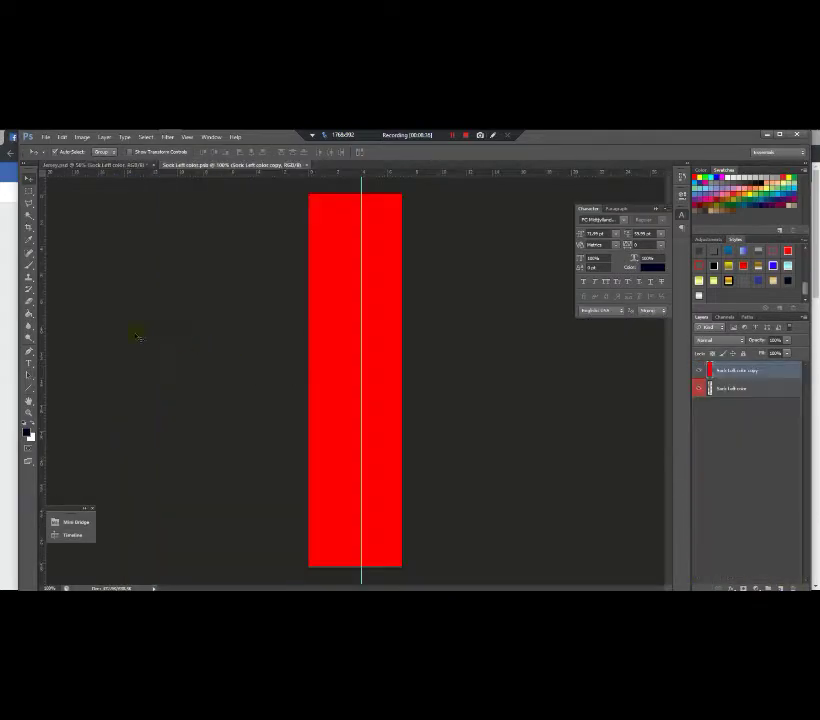
pyautogui.click(31, 254)
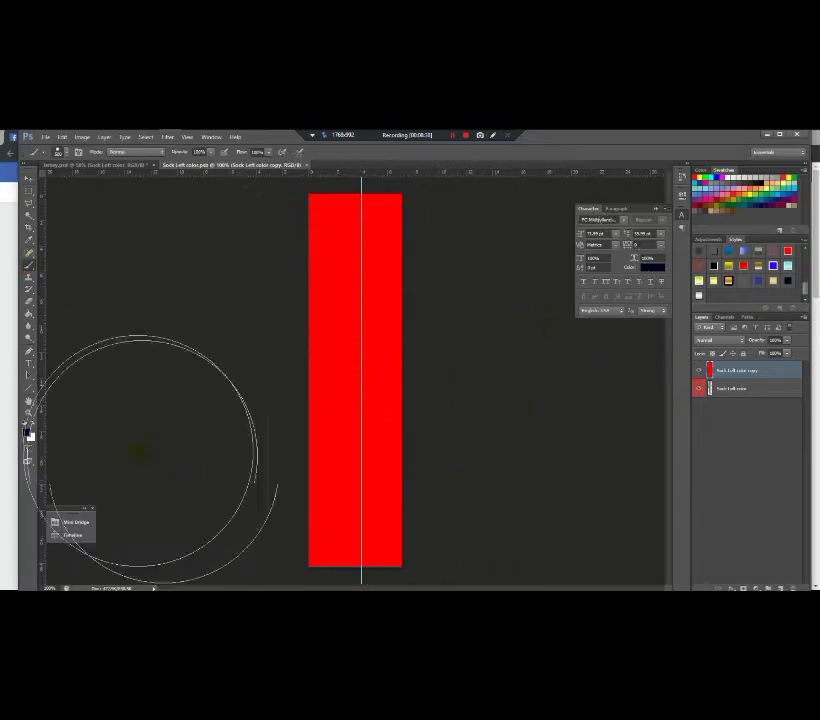
pyautogui.click(306, 165)
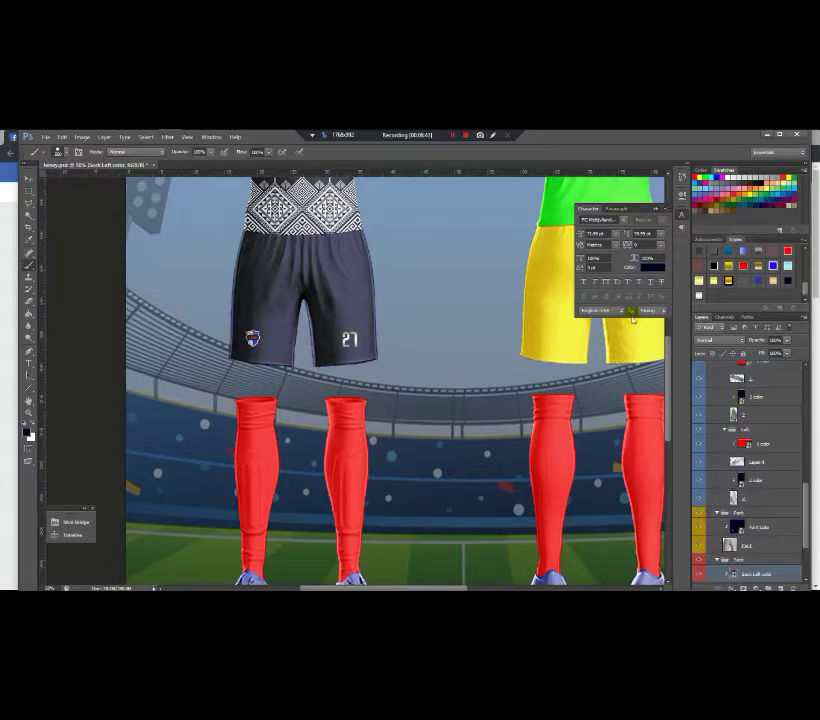
pyautogui.scroll(-3, 754, 532)
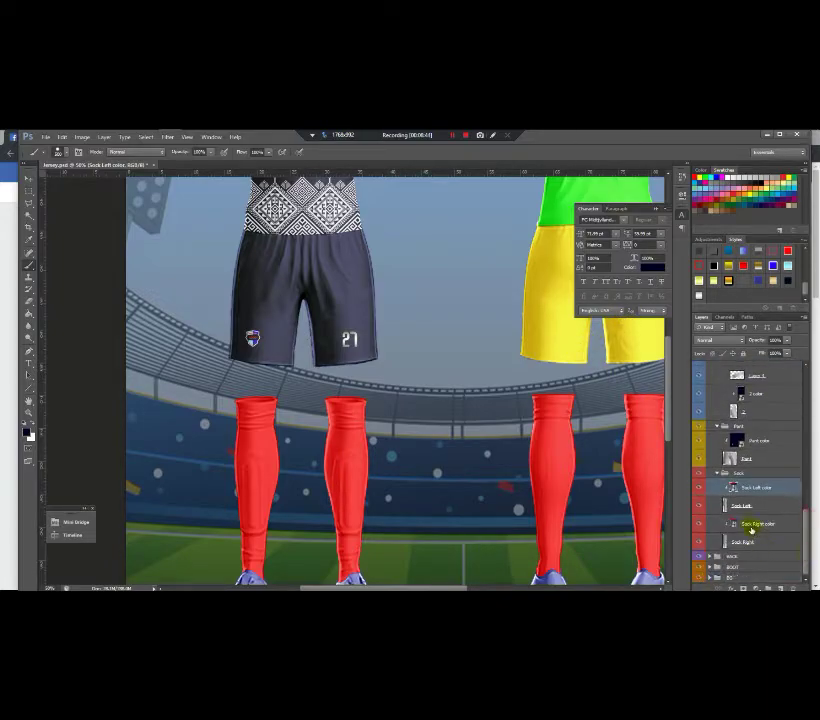
pyautogui.doubleClick(733, 522)
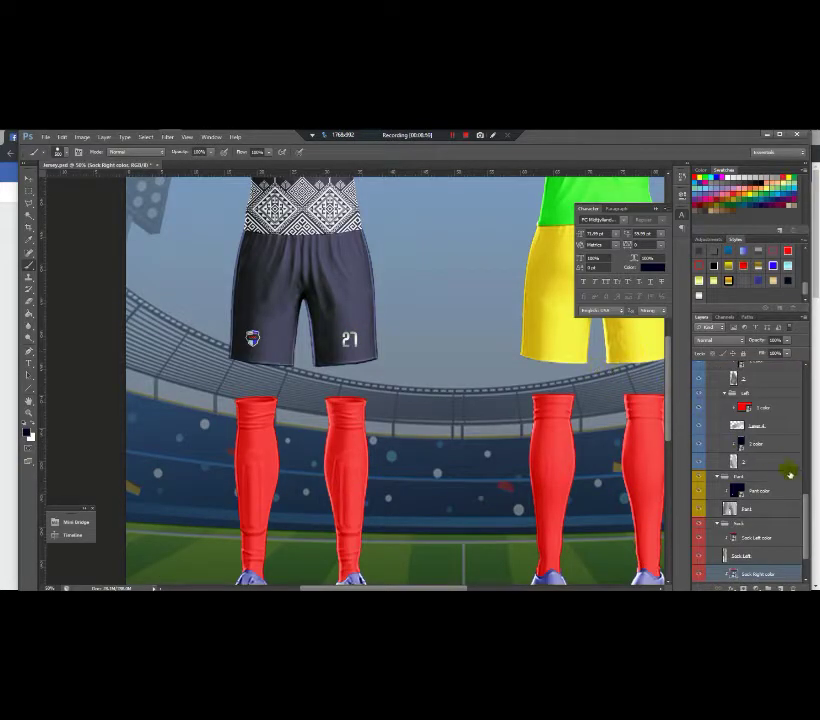
# Step: Expand the BACK group and its Sock group, with the back of the kit in view
pyautogui.scroll(-2, 780, 574)
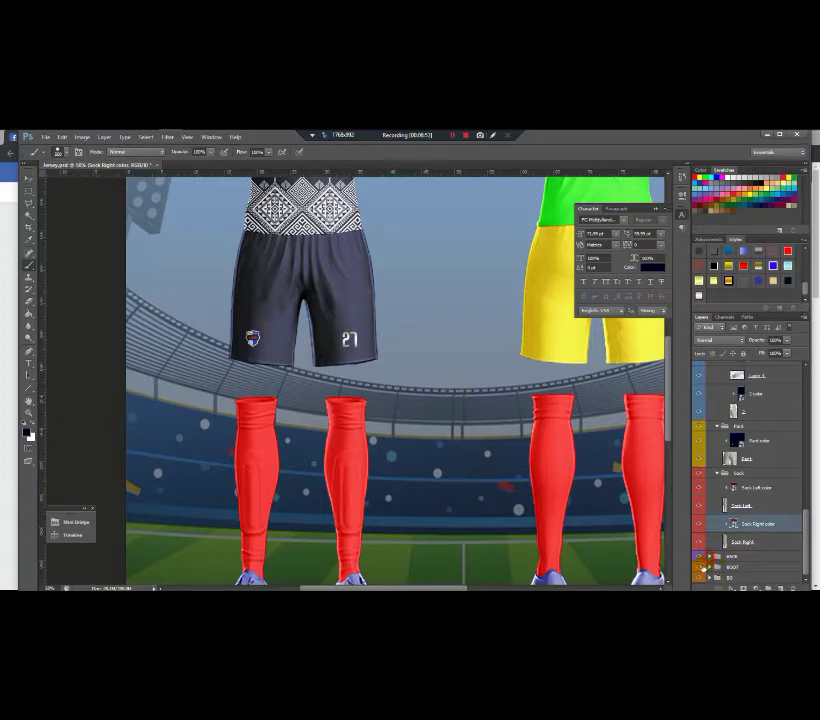
pyautogui.click(708, 557)
pyautogui.moveTo(444, 588); pyautogui.dragTo(484, 589)
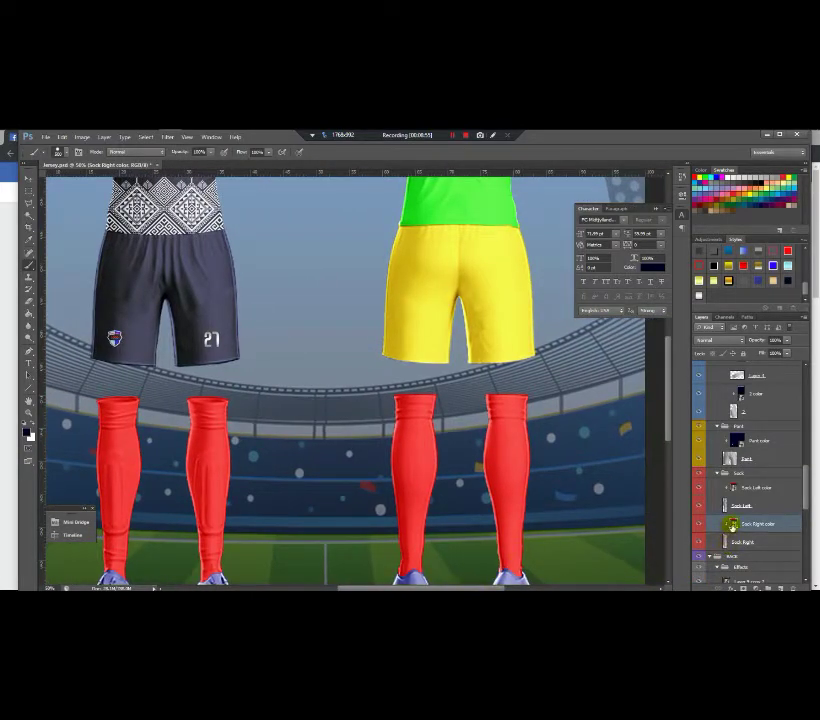
pyautogui.moveTo(807, 503); pyautogui.dragTo(807, 576)
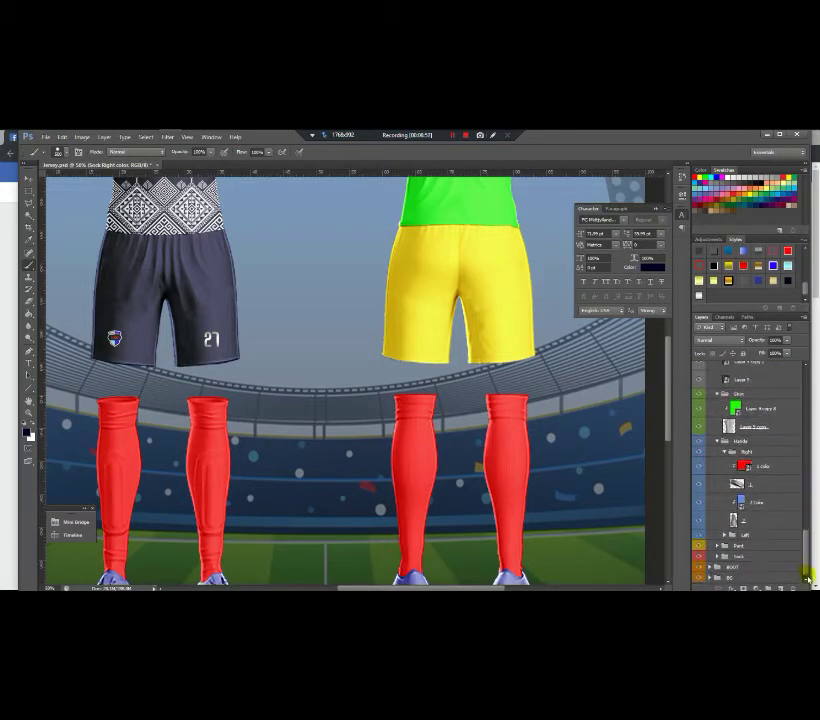
pyautogui.click(712, 557)
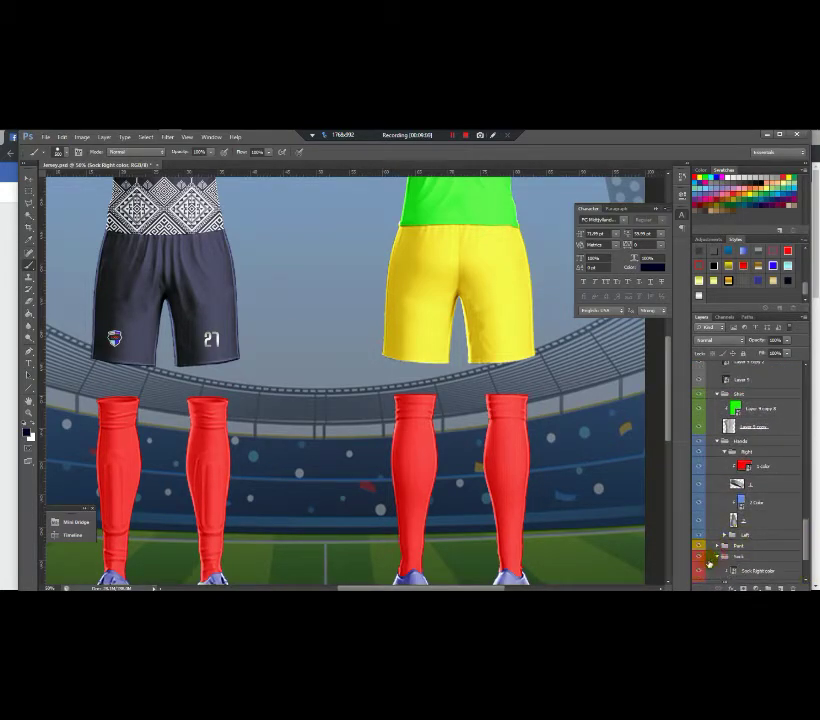
# Step: View the artwork inside the back Sock Right color and Sock Left color smart objects, closing each without edits
pyautogui.click(732, 574)
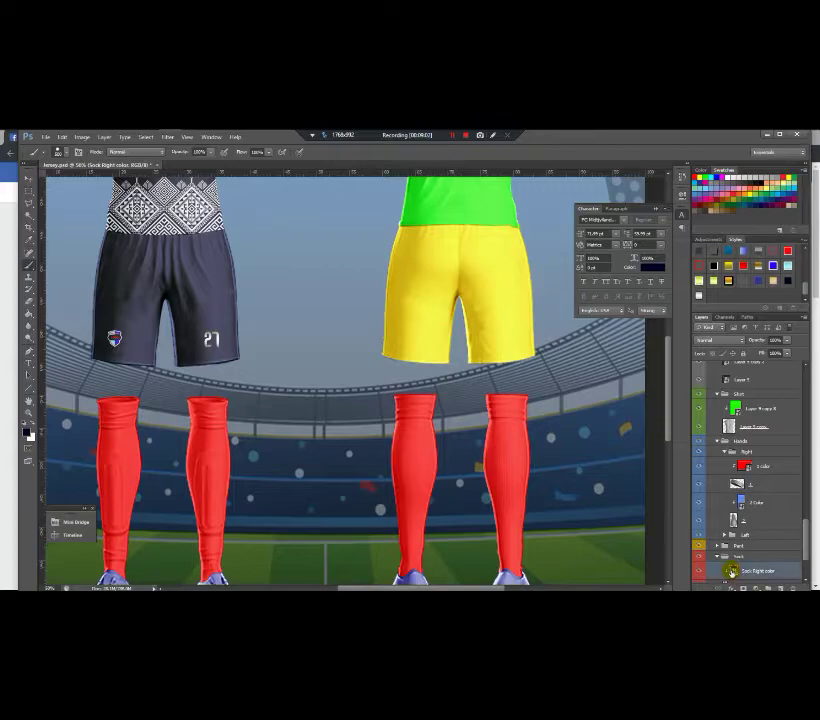
pyautogui.doubleClick(731, 571)
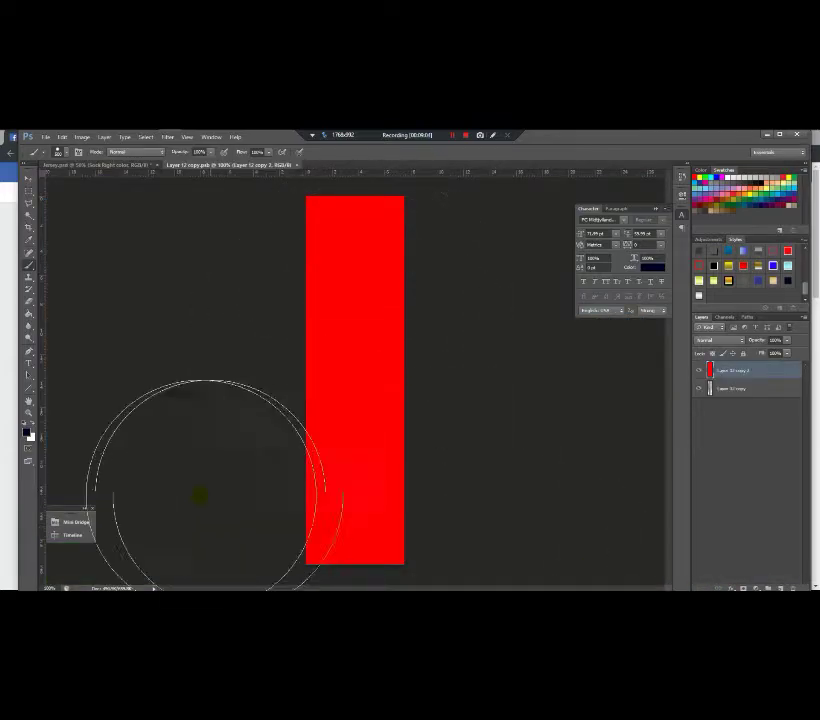
pyautogui.click(299, 166)
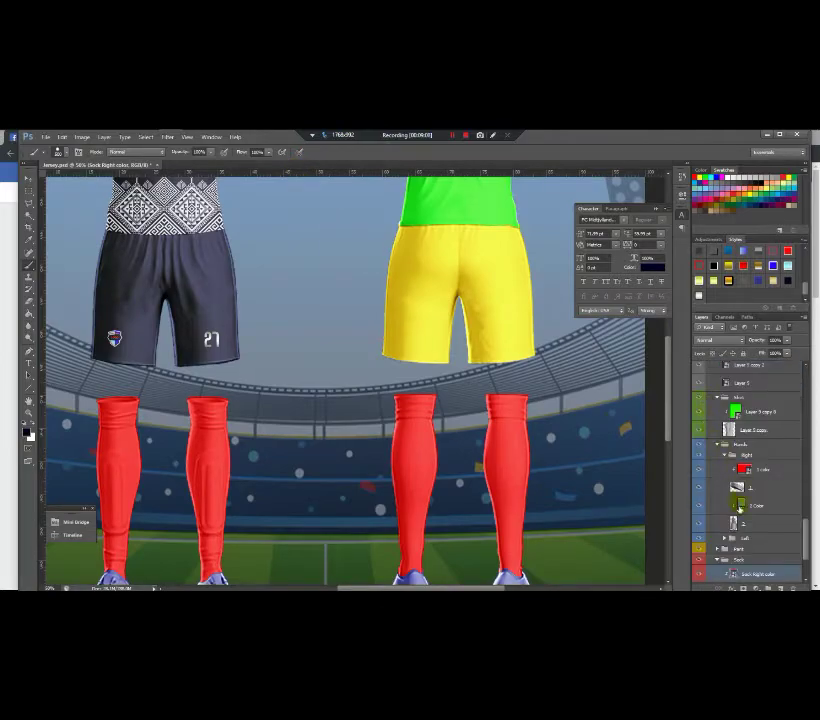
pyautogui.moveTo(805, 530); pyautogui.dragTo(806, 558)
pyautogui.click(735, 535)
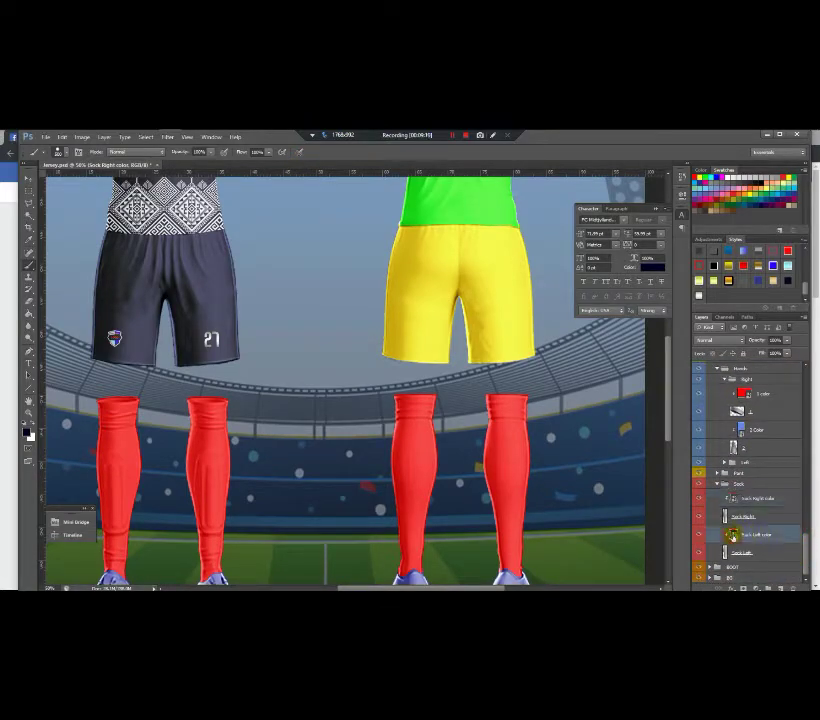
pyautogui.doubleClick(733, 535)
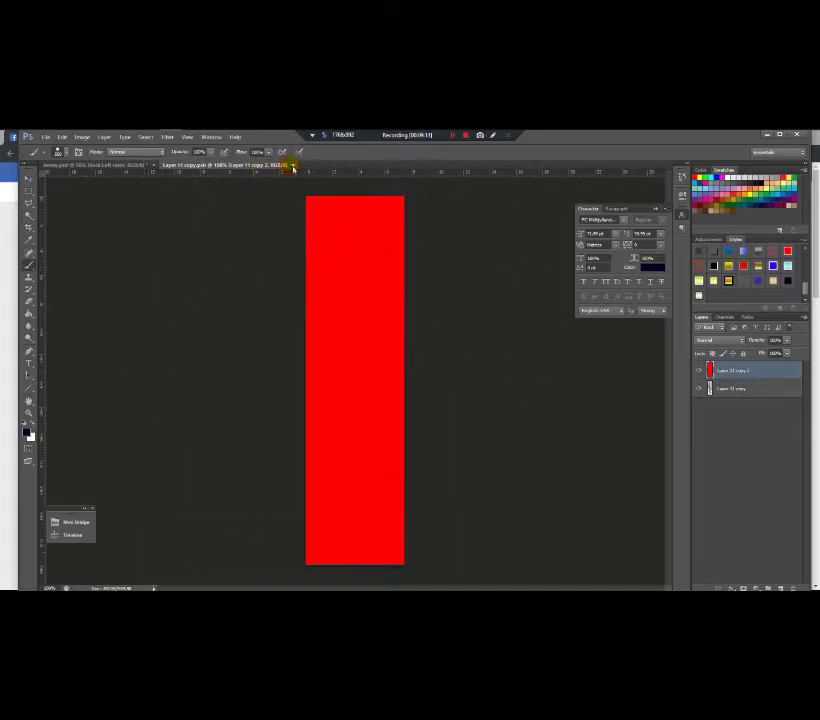
pyautogui.click(292, 166)
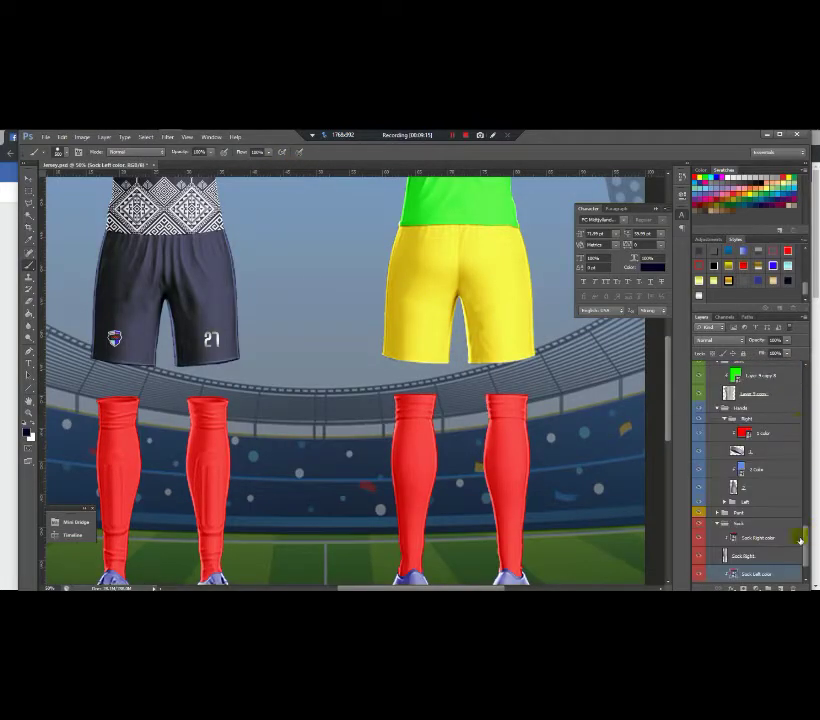
# Step: Paint the back shorts' Pant Color smart object dark navy, and save and close it
pyautogui.click(716, 512)
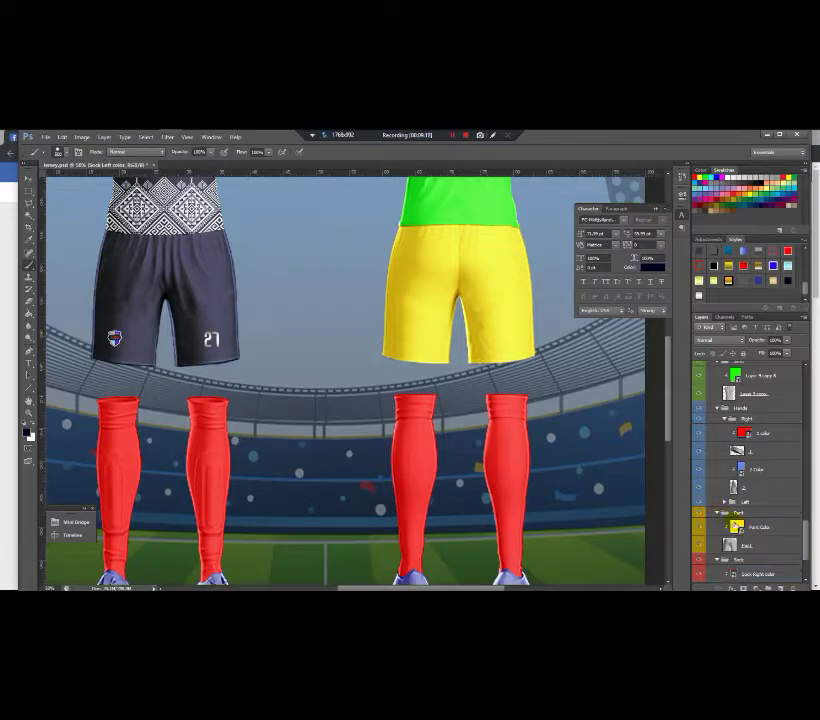
pyautogui.doubleClick(735, 525)
pyautogui.moveTo(505, 482)
pyautogui.mouseDown()
pyautogui.moveTo(98, 299)
pyautogui.moveTo(541, 339)
pyautogui.moveTo(235, 405)
pyautogui.mouseUp()
pyautogui.click(286, 166)
pyautogui.click(384, 304)
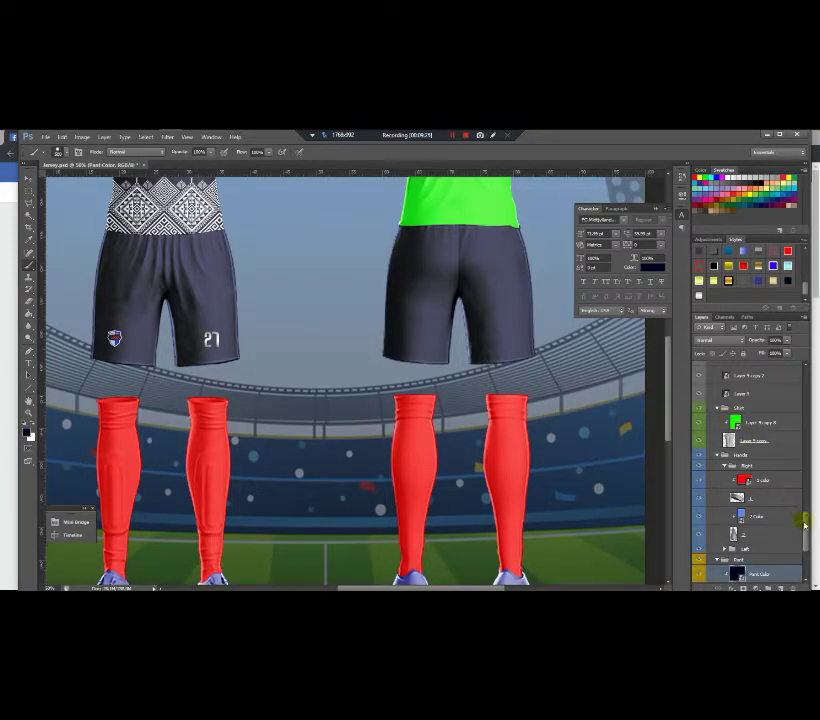
# Step: Collapse the back Pant group and expand the Right sleeve group inside the back Hands group
pyautogui.scroll(3, 806, 516)
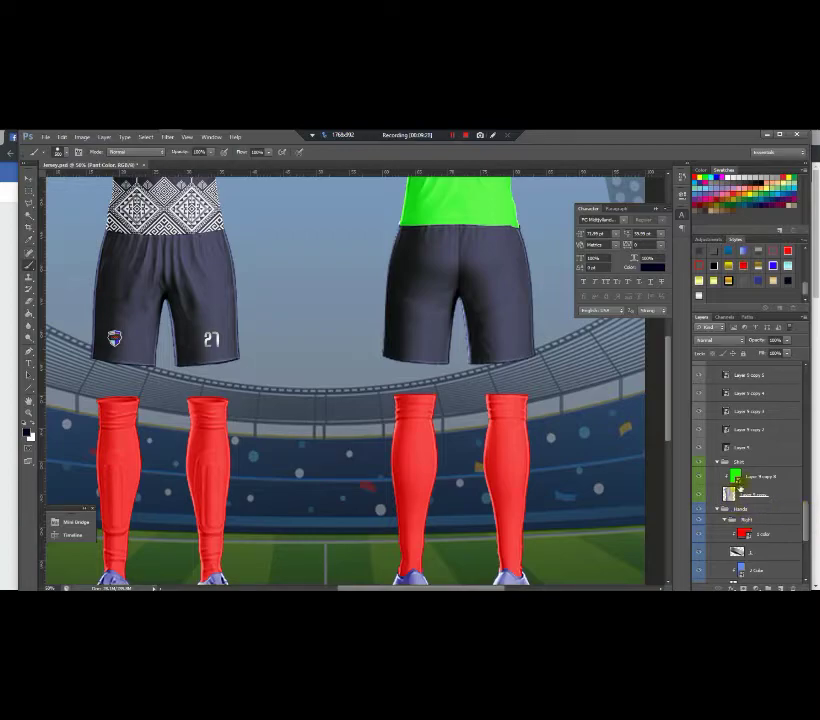
pyautogui.click(724, 519)
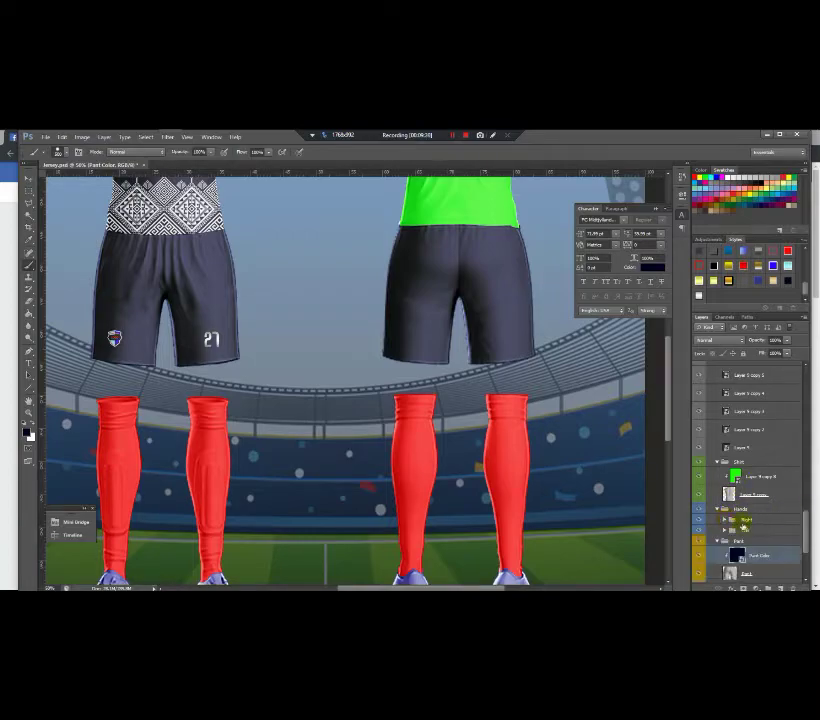
pyautogui.scroll(-5, 790, 522)
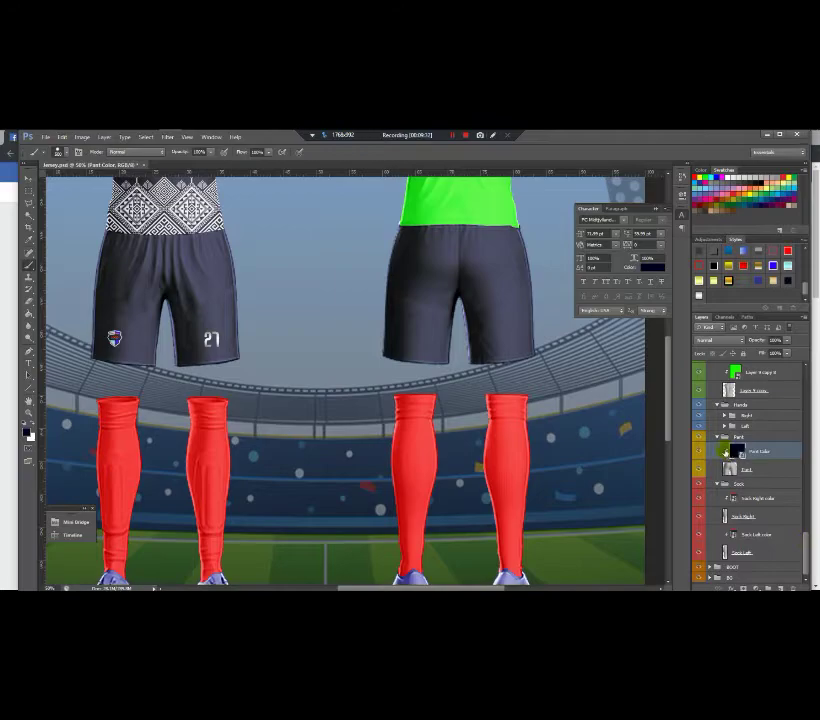
pyautogui.click(716, 437)
pyautogui.click(725, 453)
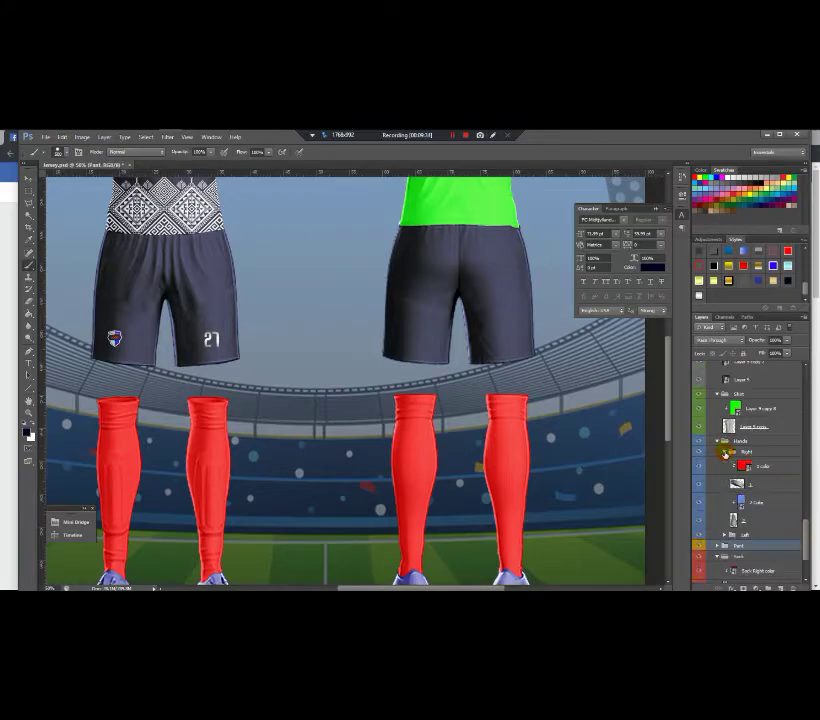
pyautogui.moveTo(746, 466); pyautogui.dragTo(743, 510)
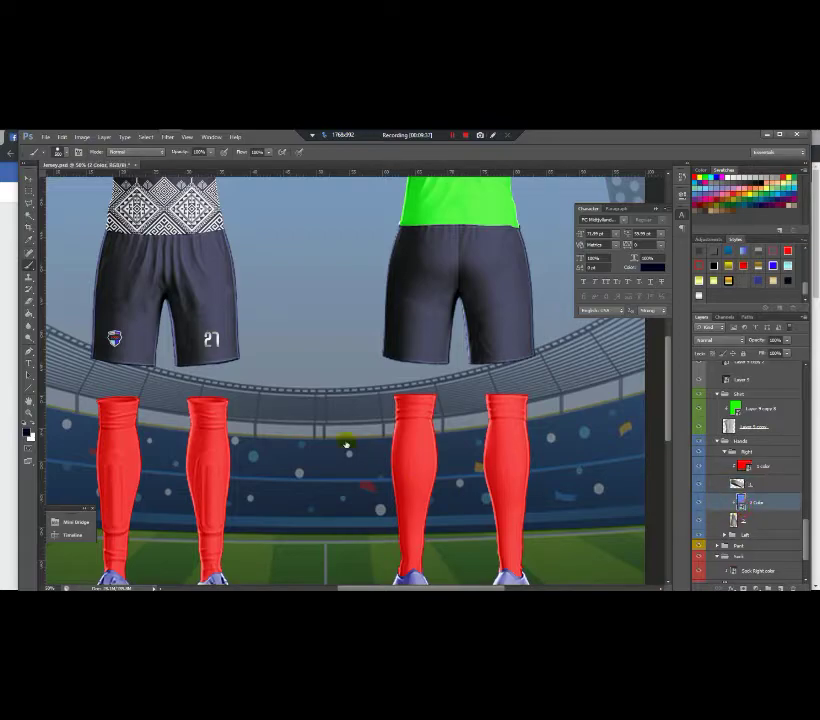
# Step: Paint the back Right sleeve's 2 Color smart object dark navy, and save and close it
pyautogui.doubleClick(741, 498)
pyautogui.click(782, 287)
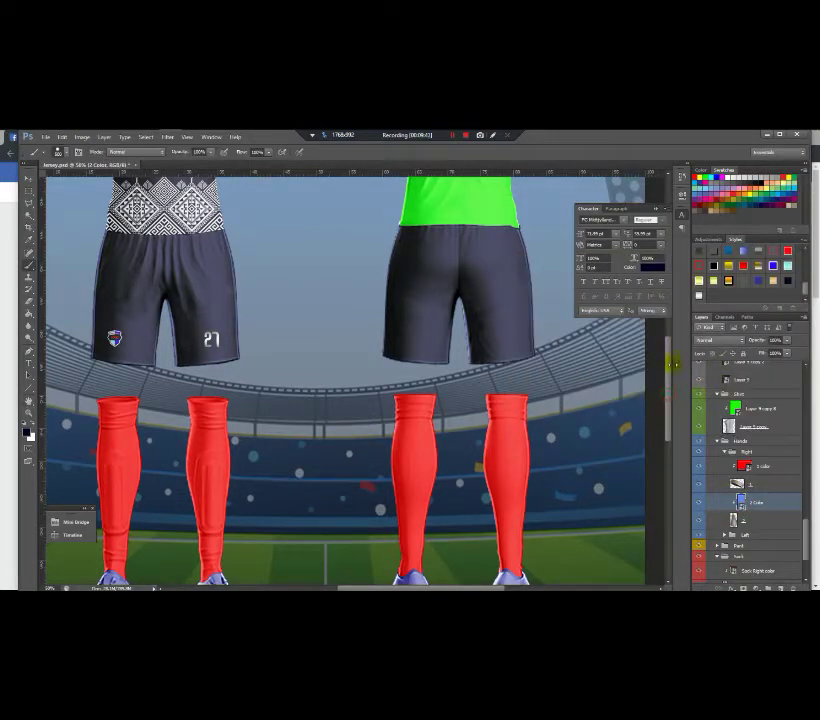
pyautogui.scroll(5, 667, 375)
pyautogui.moveTo(670, 371); pyautogui.dragTo(670, 380)
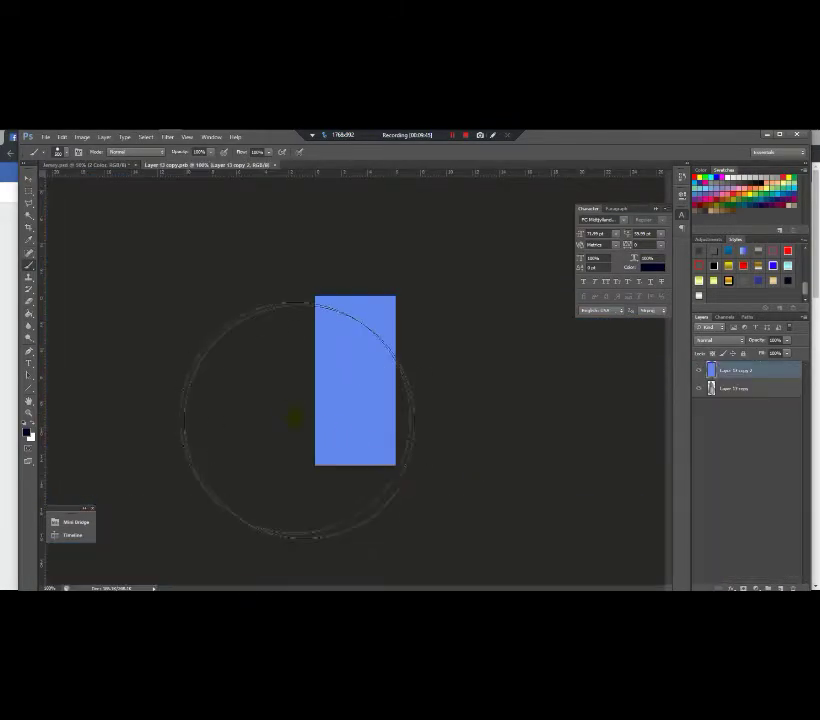
pyautogui.moveTo(298, 418); pyautogui.dragTo(393, 463)
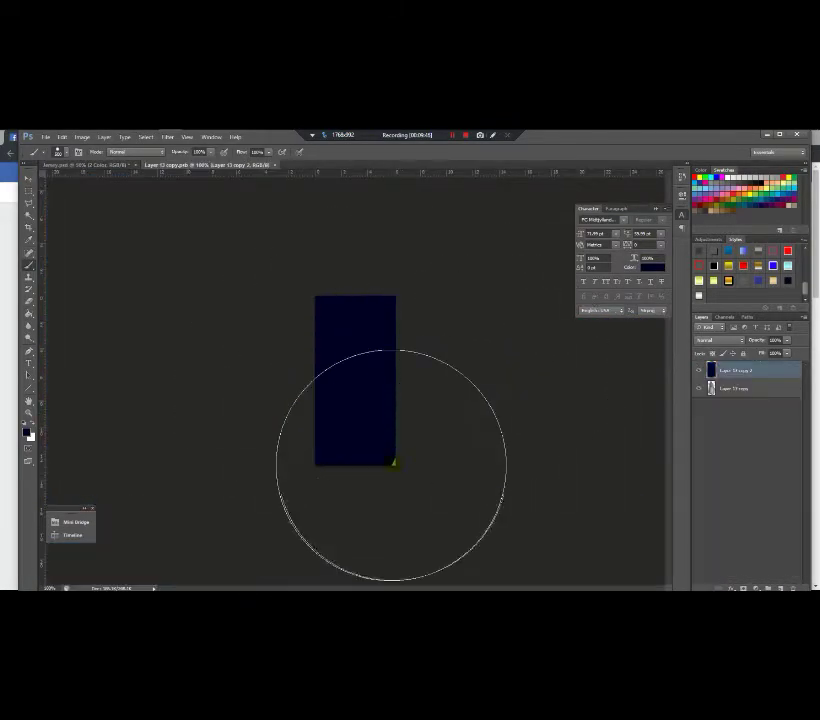
pyautogui.click(279, 164)
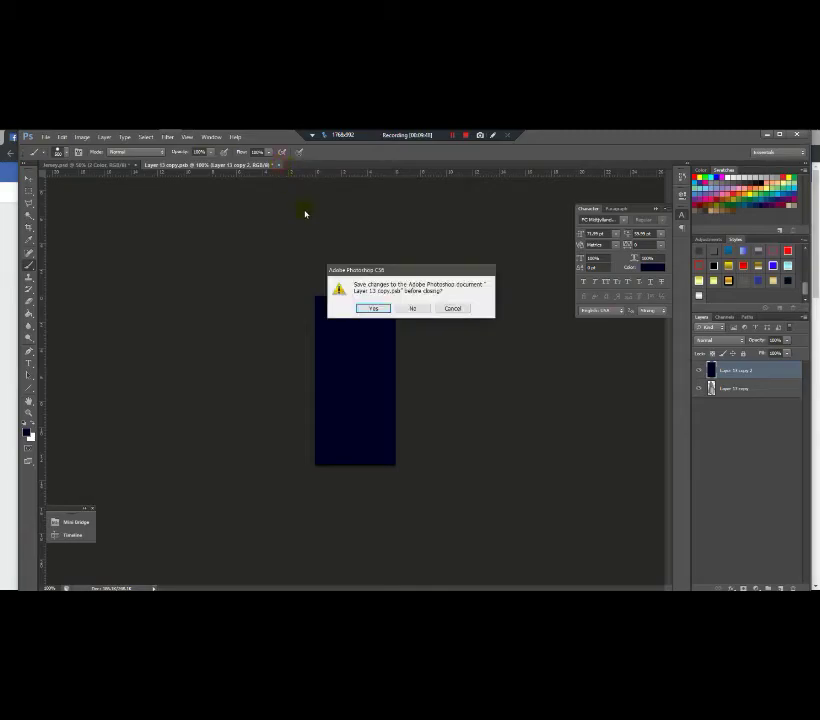
pyautogui.click(377, 306)
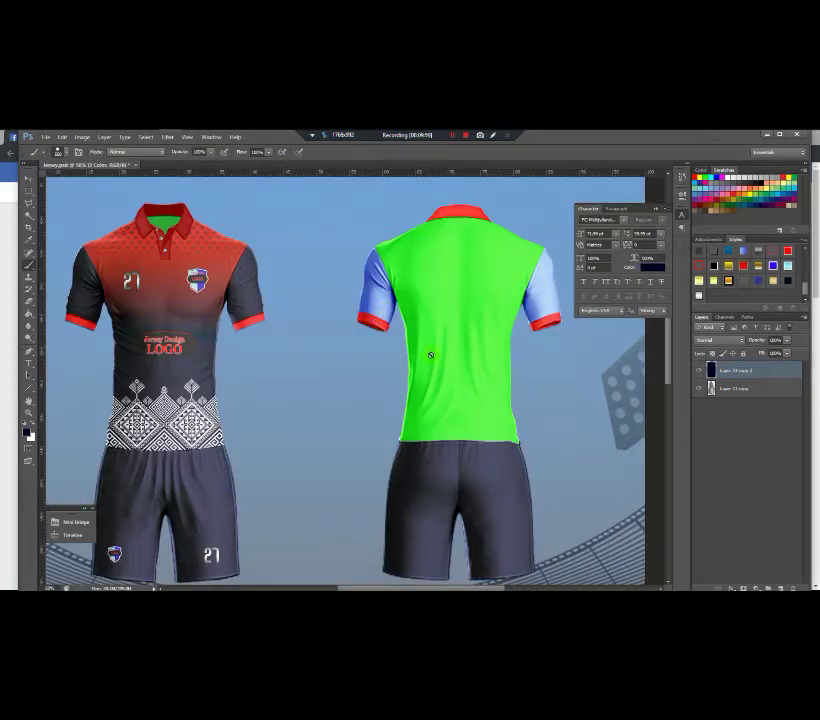
# Step: Expand the back Left sleeve group, fill its 2 Color smart object with dark navy, and save and close it
pyautogui.moveTo(804, 529); pyautogui.dragTo(805, 547)
pyautogui.click(725, 515)
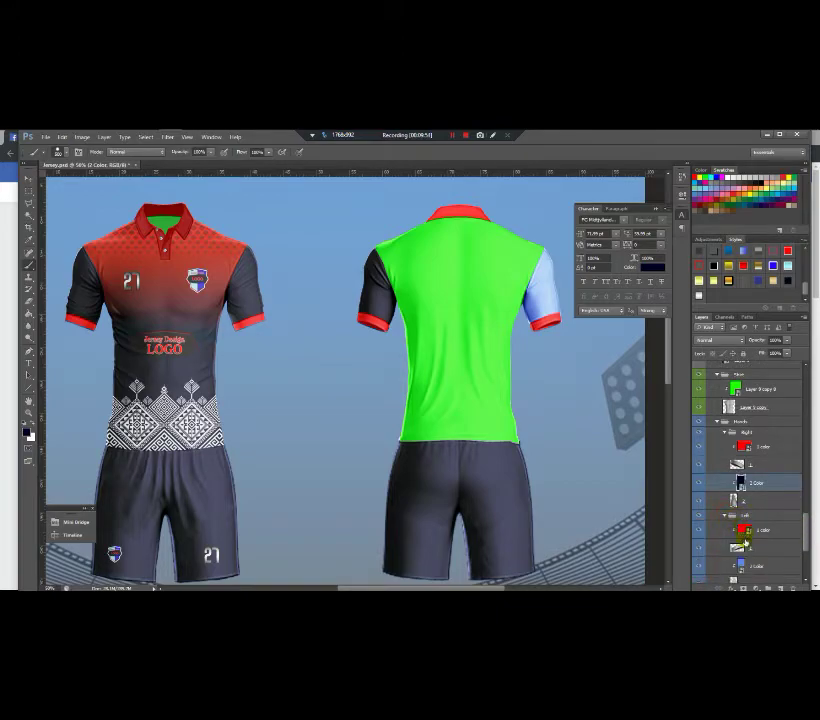
pyautogui.click(740, 569)
pyautogui.doubleClick(740, 569)
pyautogui.hotkey('alt', 'BackSpace')
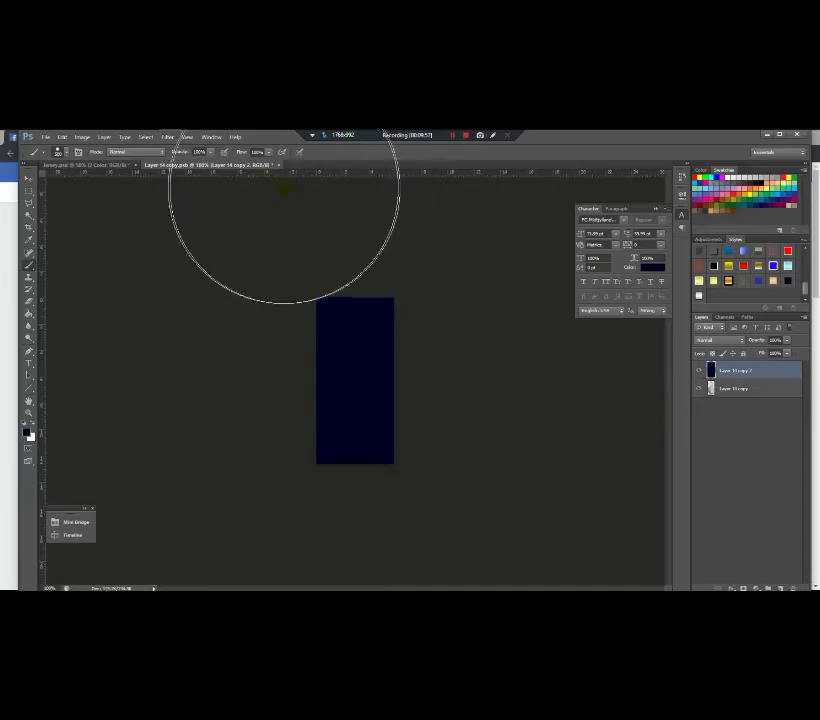
pyautogui.click(279, 164)
pyautogui.click(372, 308)
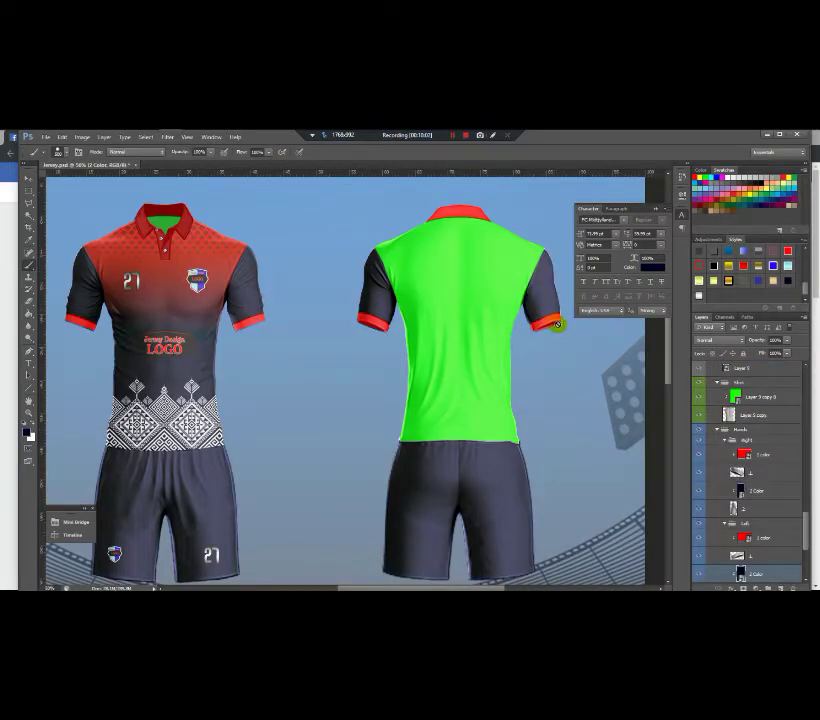
# Step: View the red artwork inside the back Left and Right cuffs' 1 color smart objects, closing each without edits
pyautogui.moveTo(807, 545); pyautogui.dragTo(806, 557)
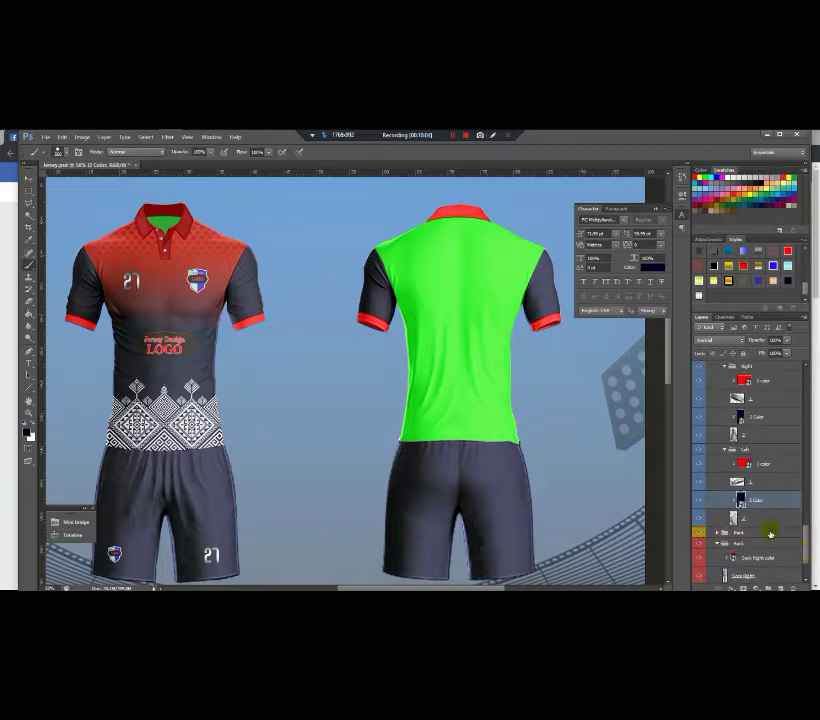
pyautogui.doubleClick(748, 465)
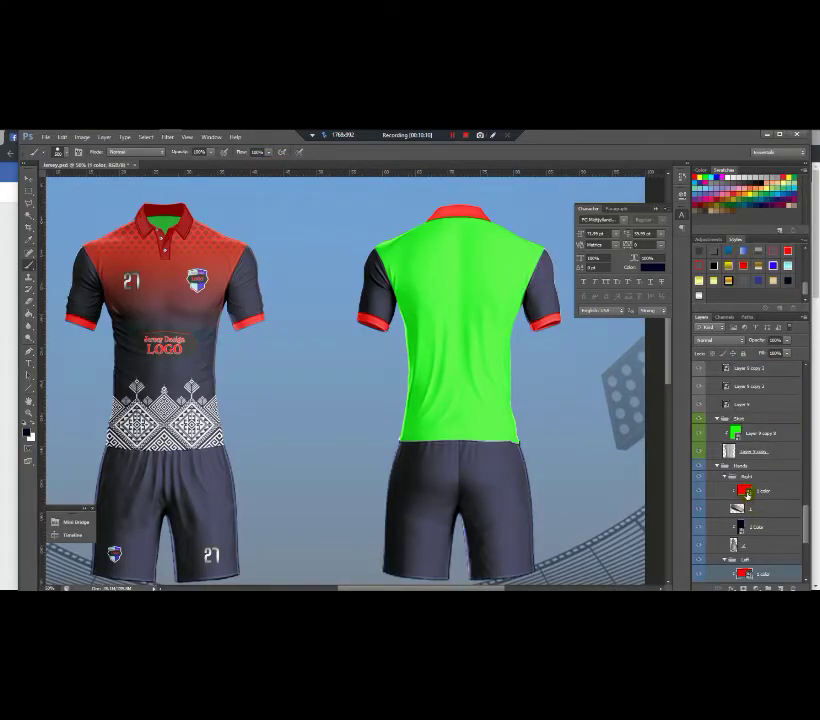
pyautogui.doubleClick(745, 491)
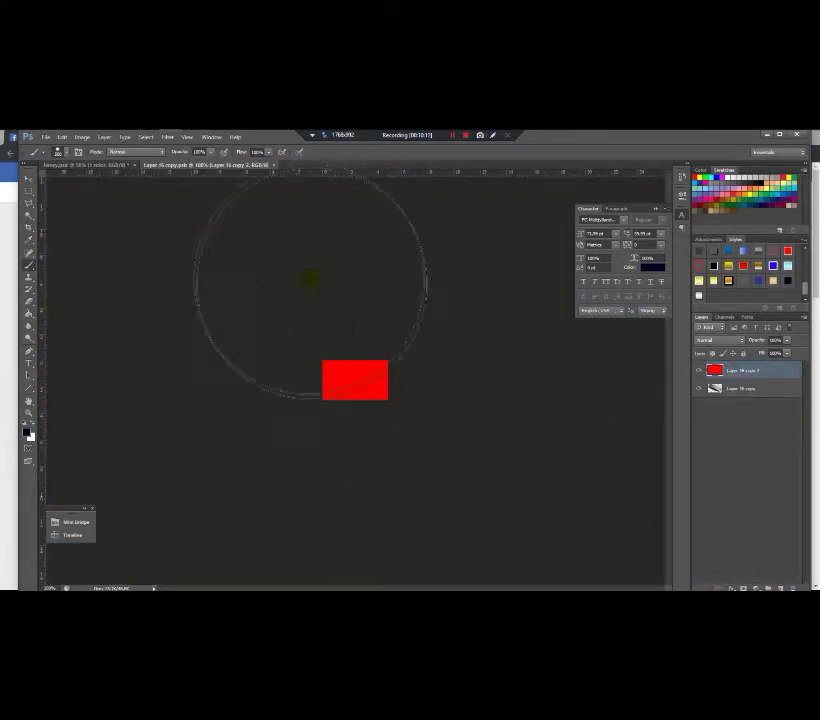
pyautogui.click(273, 166)
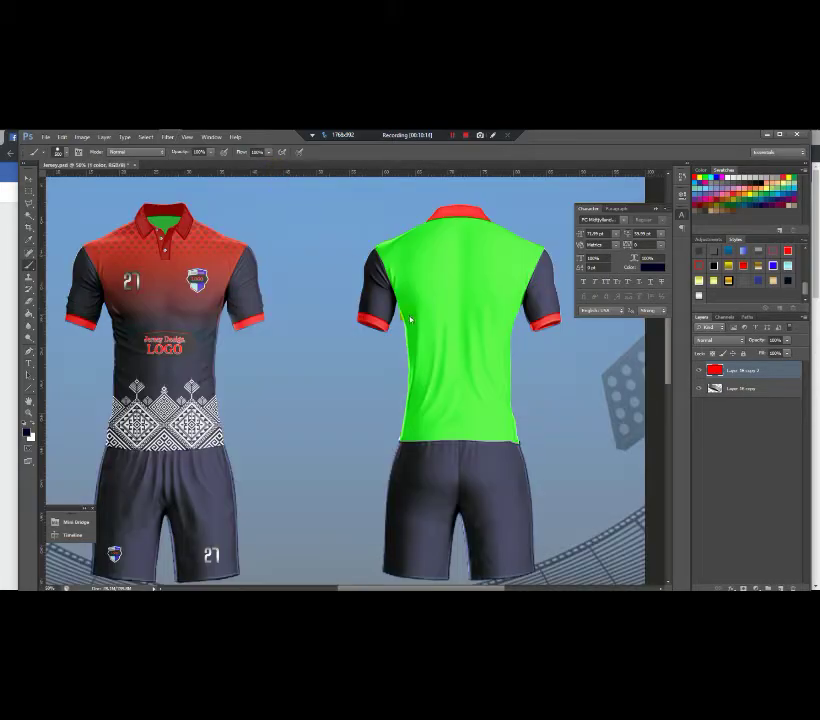
# Step: Open the back shirt's Layer 9 copy 8 and the front Shirt color smart objects, with the Move tool active
pyautogui.scroll(-3, 416, 379)
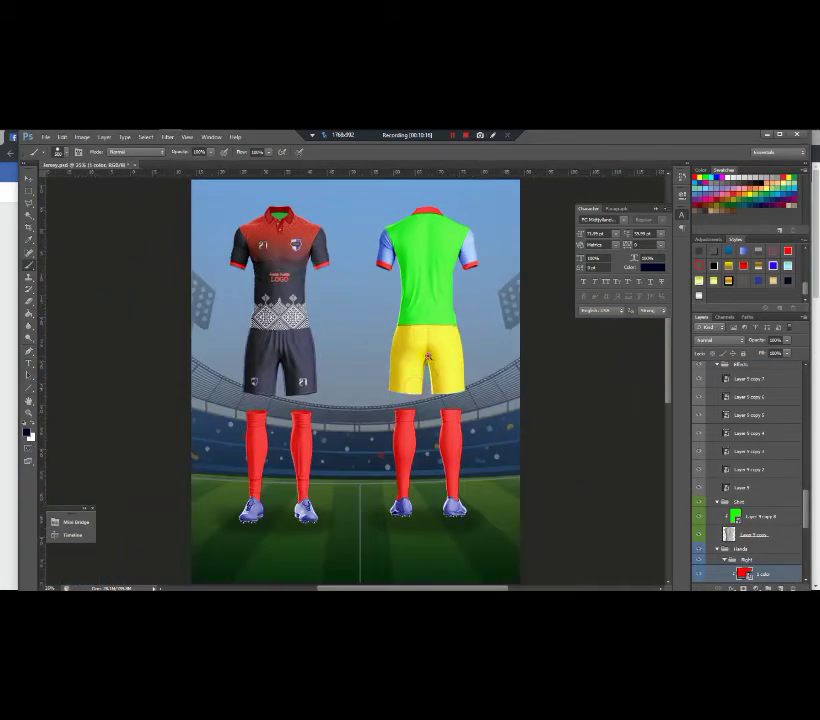
pyautogui.scroll(5, 414, 380)
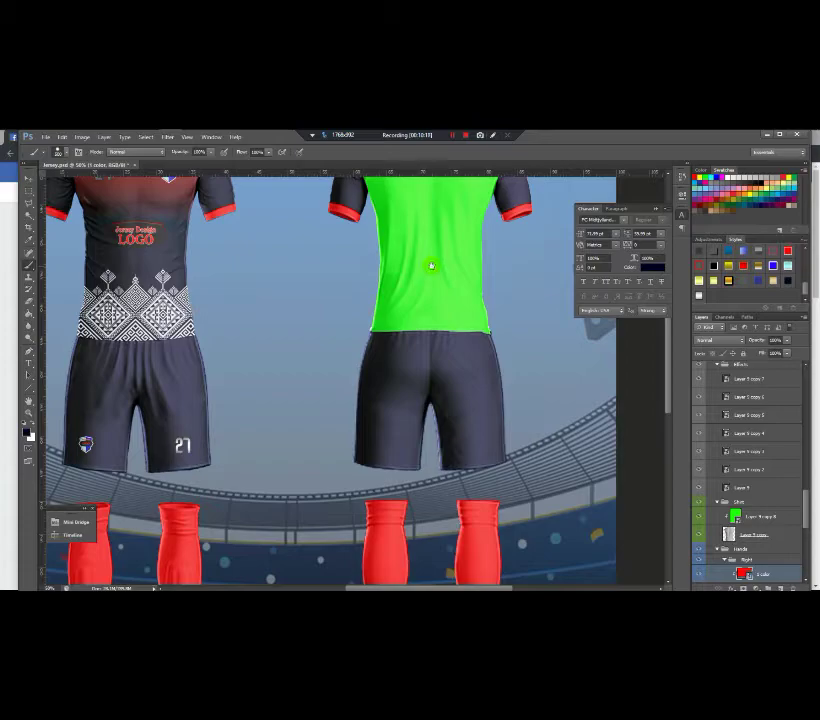
pyautogui.scroll(2, 431, 265)
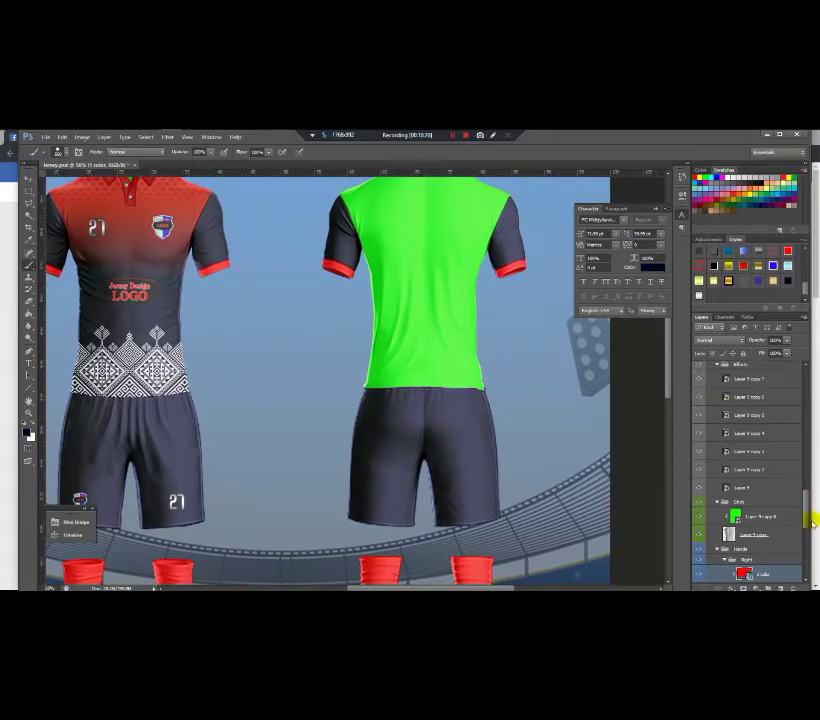
pyautogui.doubleClick(735, 518)
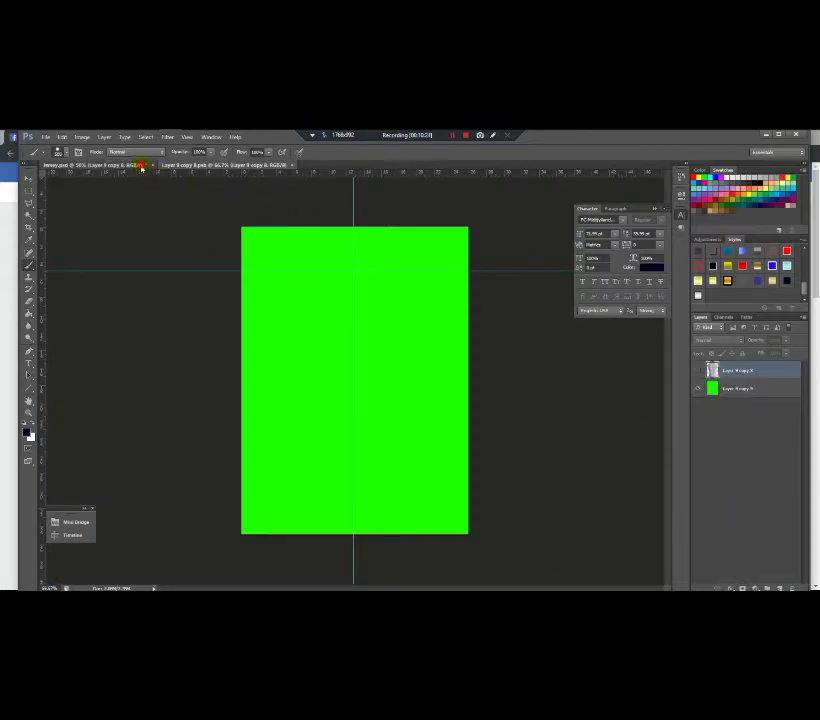
pyautogui.click(143, 164)
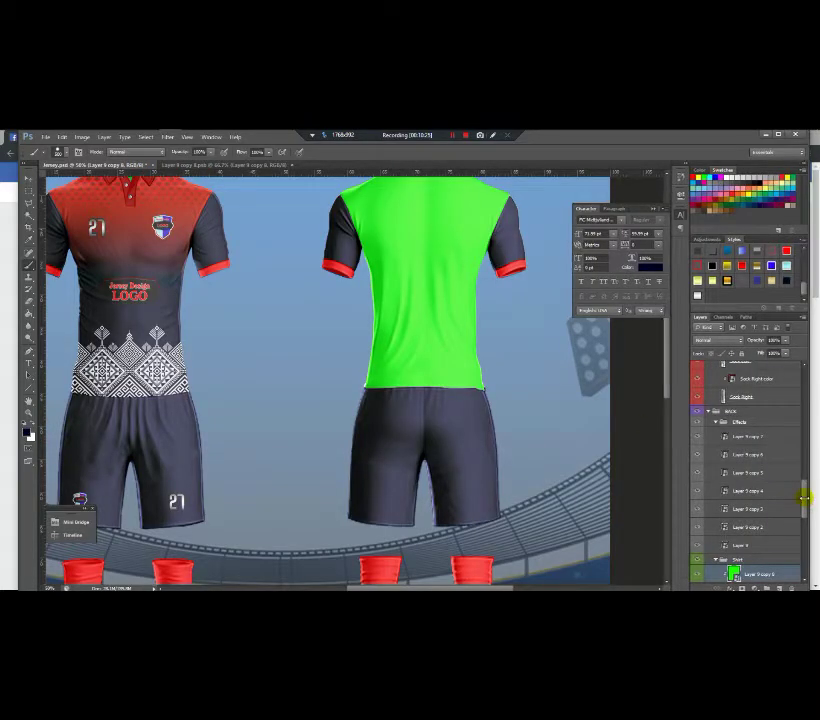
pyautogui.moveTo(805, 490); pyautogui.dragTo(800, 419)
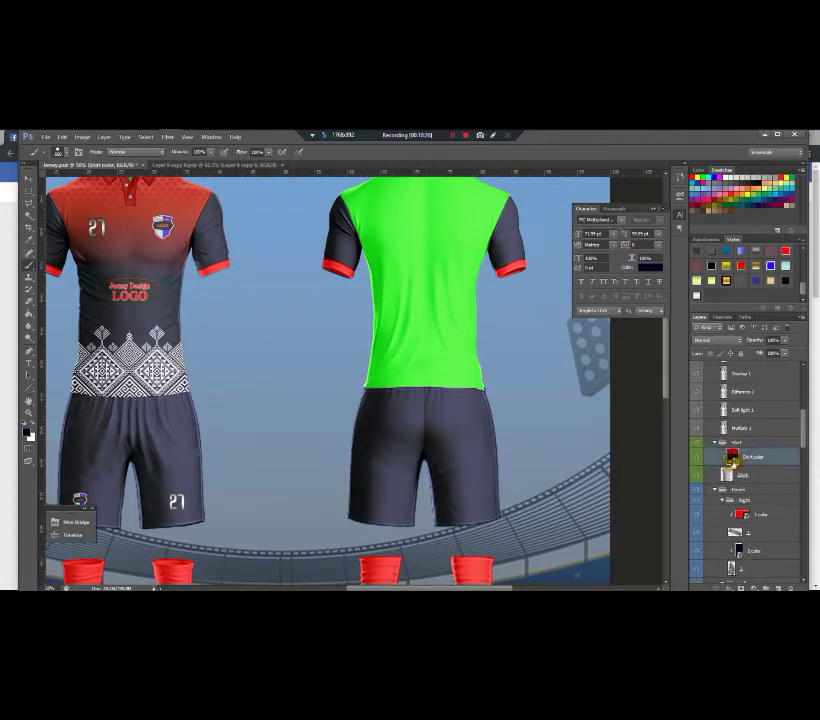
pyautogui.doubleClick(733, 457)
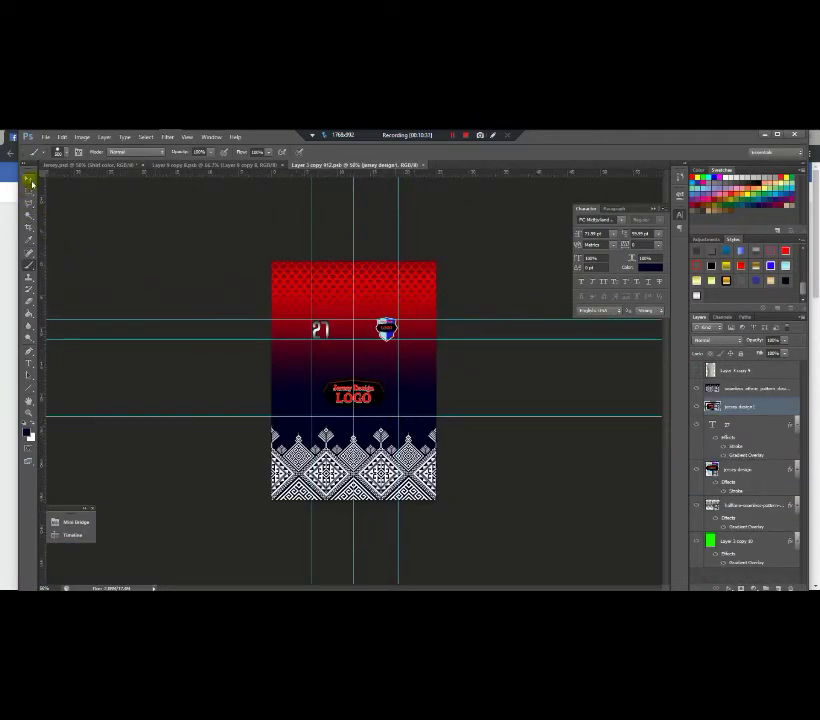
pyautogui.click(31, 182)
pyautogui.keyDown('ctrl'); pyautogui.click(733, 386); pyautogui.keyUp('ctrl')
pyautogui.keyDown('ctrl'); pyautogui.click(737, 373); pyautogui.keyUp('ctrl')
pyautogui.keyDown('ctrl'); pyautogui.click(741, 386); pyautogui.keyUp('ctrl')
pyautogui.keyDown('ctrl'); pyautogui.click(741, 375); pyautogui.keyUp('ctrl')
pyautogui.keyDown('ctrl'); pyautogui.click(741, 388); pyautogui.keyUp('ctrl')
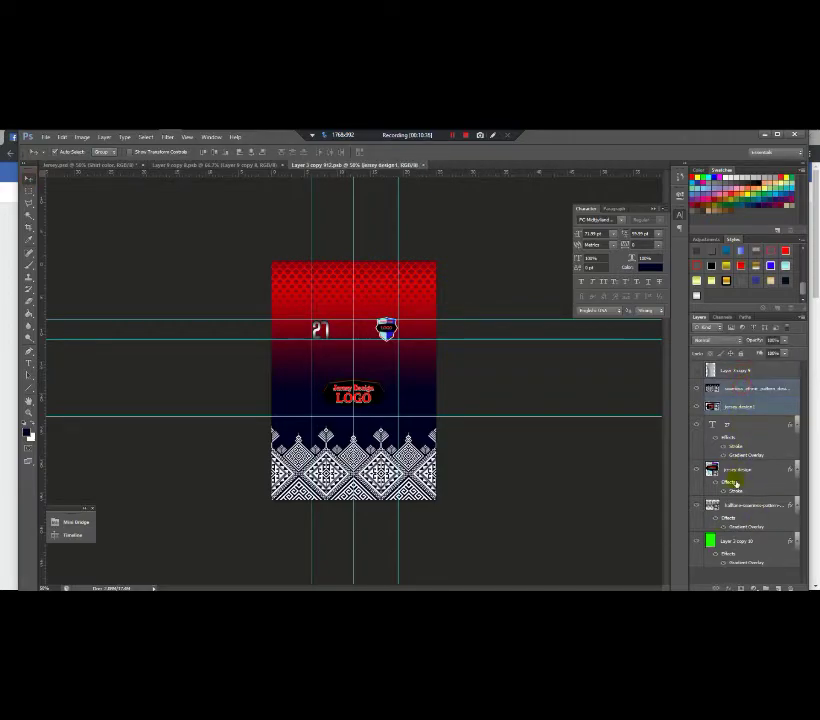
pyautogui.keyDown('ctrl'); pyautogui.click(740, 505); pyautogui.keyUp('ctrl')
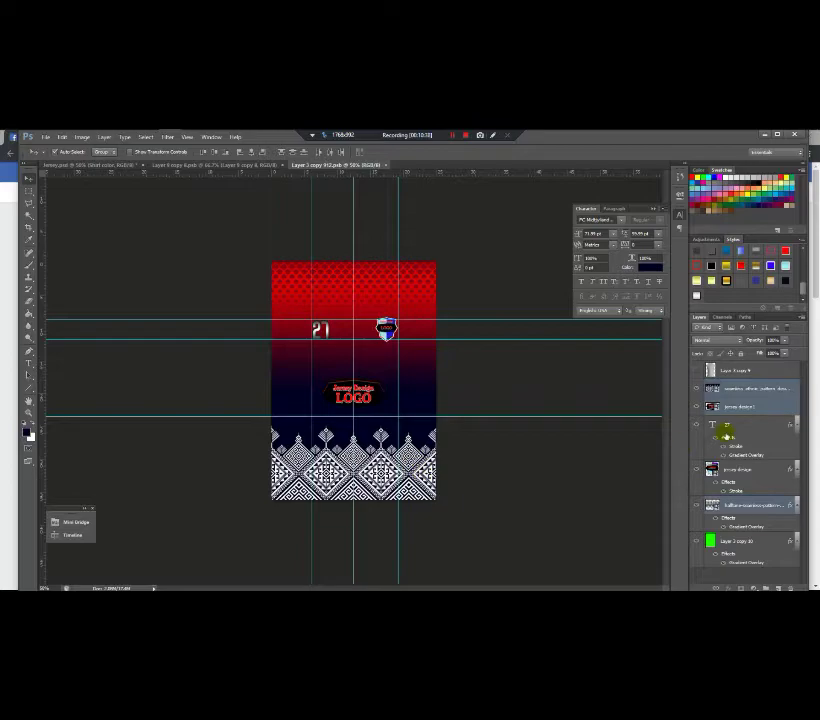
pyautogui.moveTo(411, 362); pyautogui.dragTo(332, 287)
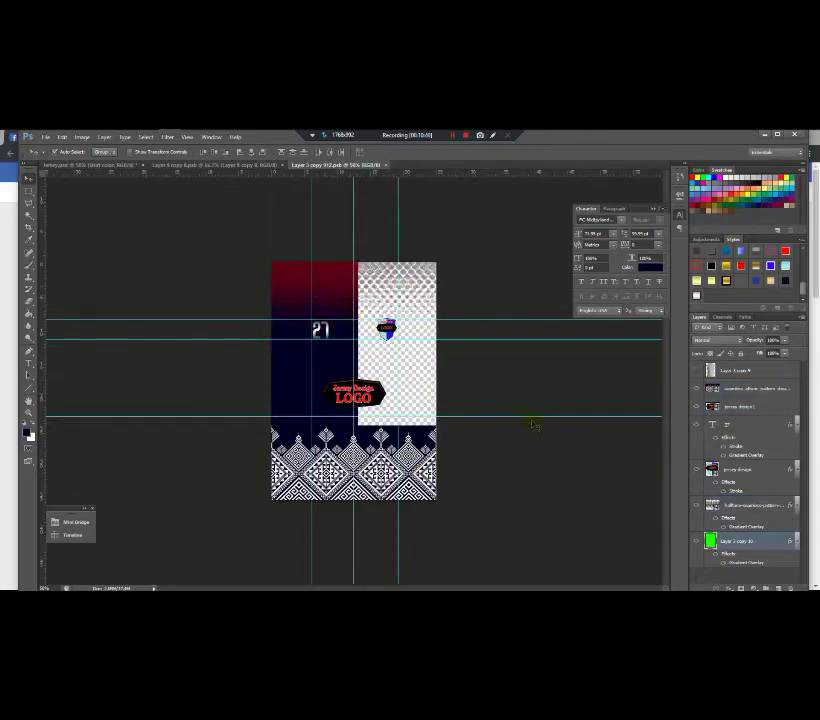
pyautogui.hotkey('ctrl', 'z')
# Step: Copy the ethnic pattern, halftone pattern and gradient background layers from the front shirt artwork into the back shirt artwork
pyautogui.keyDown('ctrl'); pyautogui.click(743, 504); pyautogui.keyUp('ctrl')
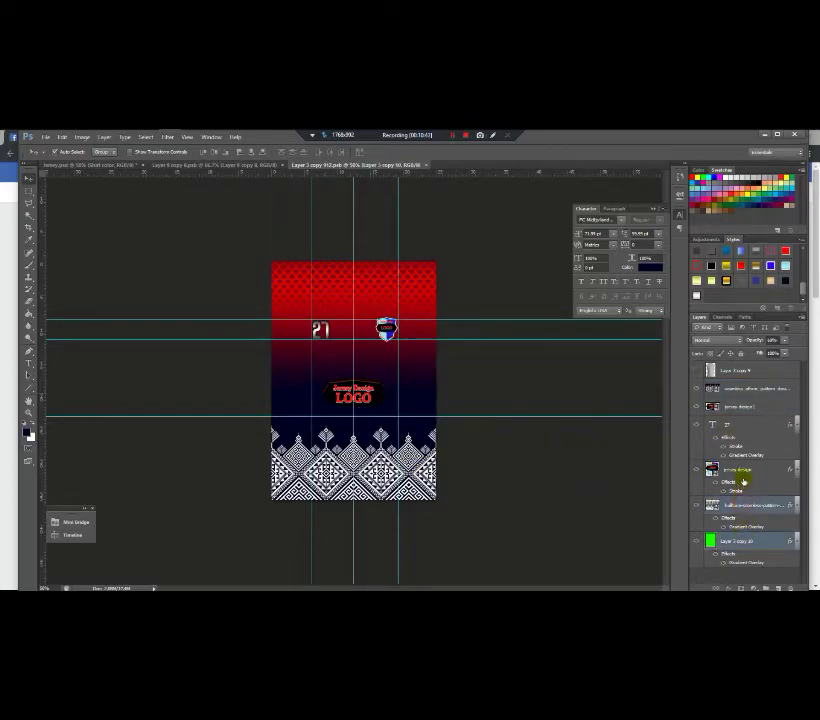
pyautogui.keyDown('ctrl'); pyautogui.click(734, 389); pyautogui.keyUp('ctrl')
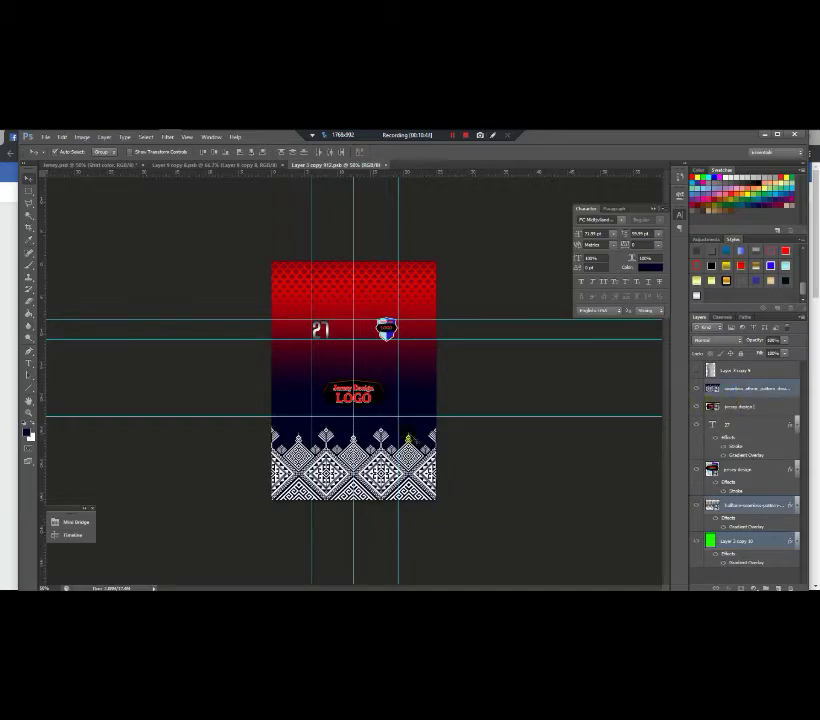
pyautogui.moveTo(408, 438); pyautogui.dragTo(386, 392)
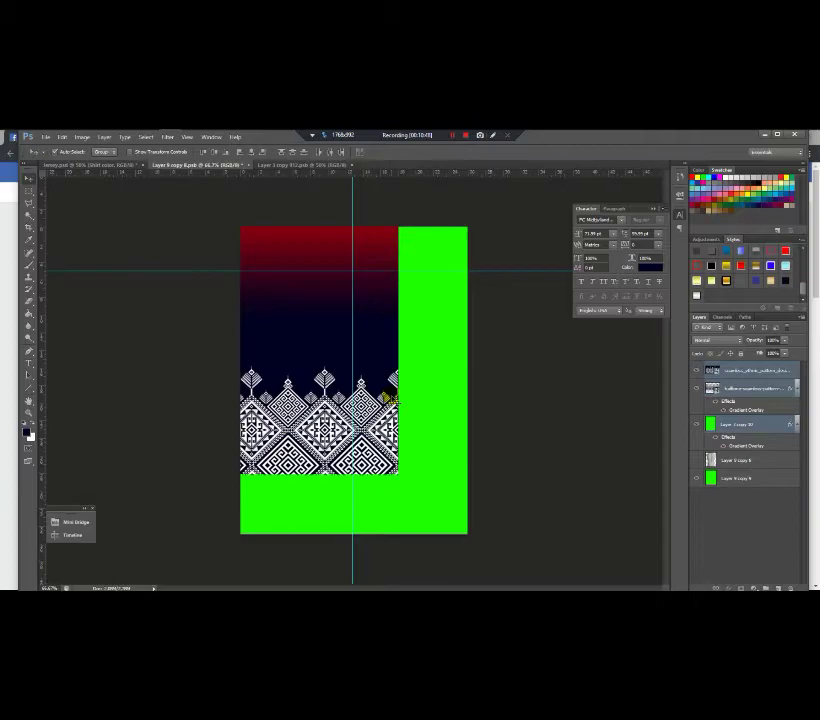
# Step: Move the copied pattern and gradient layers over the green back shirt canvas and widen them to cover its full width
pyautogui.moveTo(437, 405); pyautogui.dragTo(444, 433)
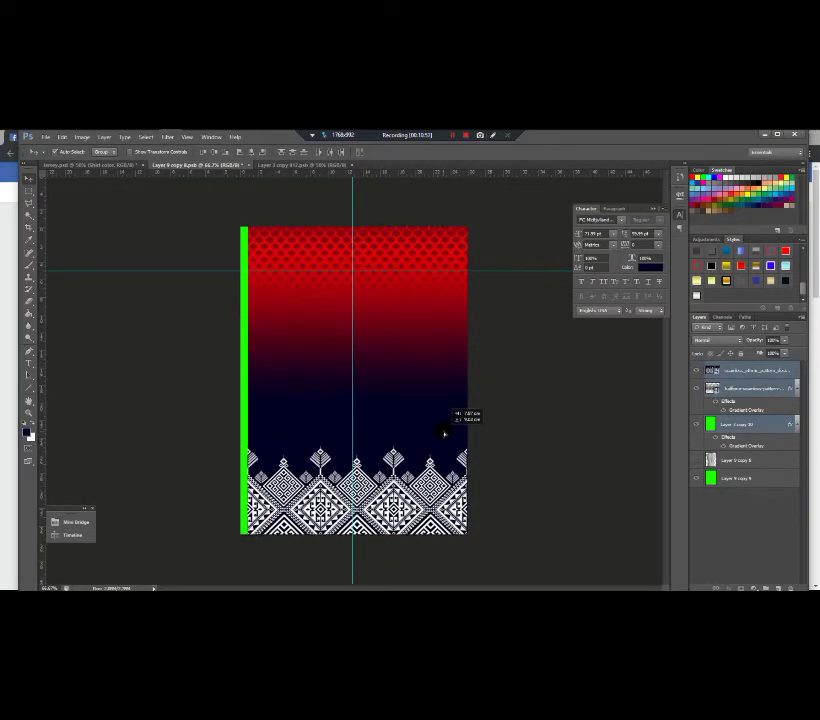
pyautogui.hotkey('ctrl', 't')
pyautogui.moveTo(246, 352); pyautogui.dragTo(235, 352)
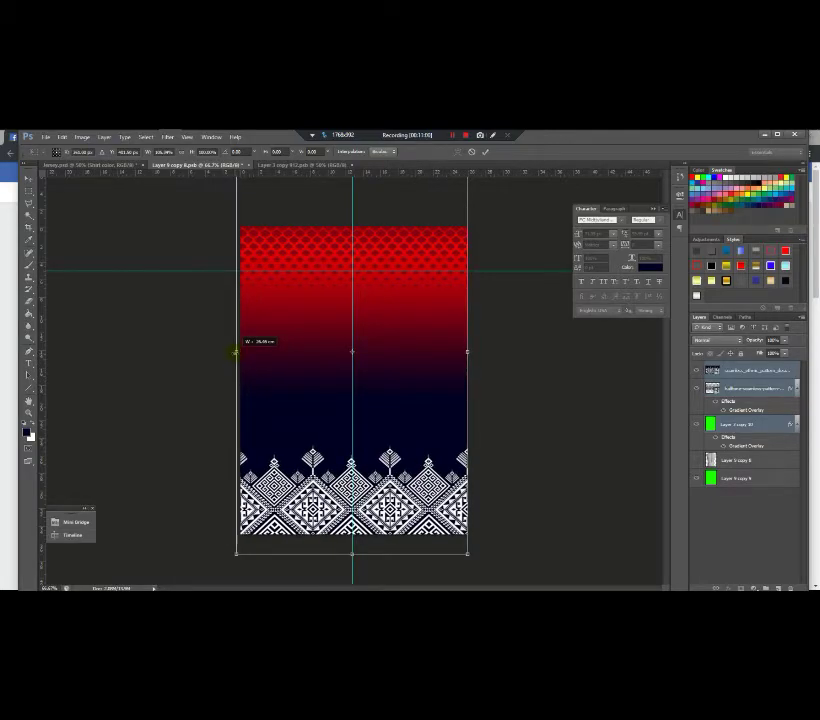
pyautogui.press('Return')
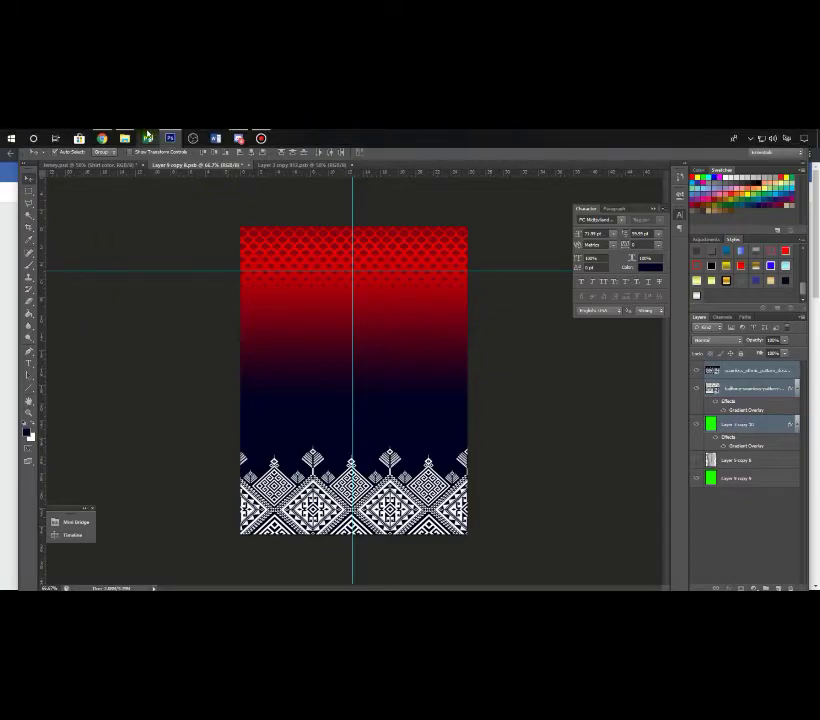
# Step: Place the jersey design1 logo image from the logo folder into the back shirt artwork, scaled down and centred just above the ethnic pattern
pyautogui.click(124, 137)
pyautogui.click(366, 225)
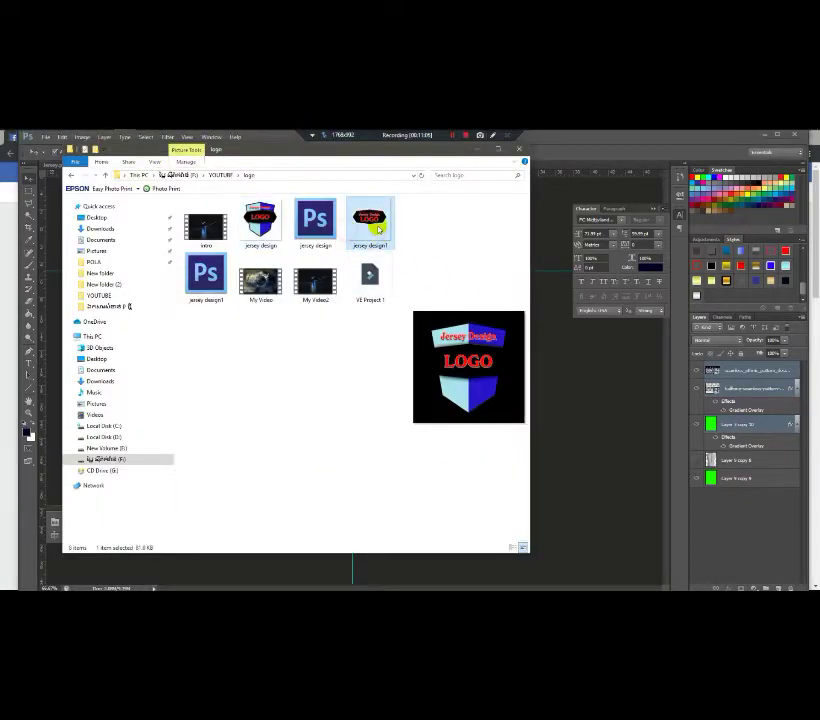
pyautogui.moveTo(104, 138)
pyautogui.moveTo(104, 138); pyautogui.dragTo(365, 424)
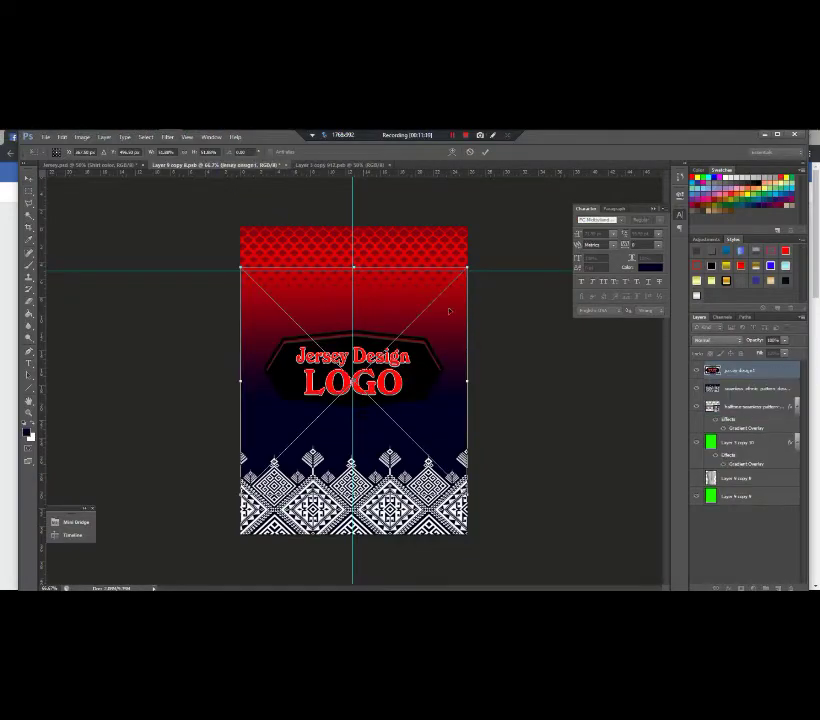
pyautogui.moveTo(467, 268); pyautogui.dragTo(418, 320)
pyautogui.moveTo(388, 376); pyautogui.dragTo(386, 424)
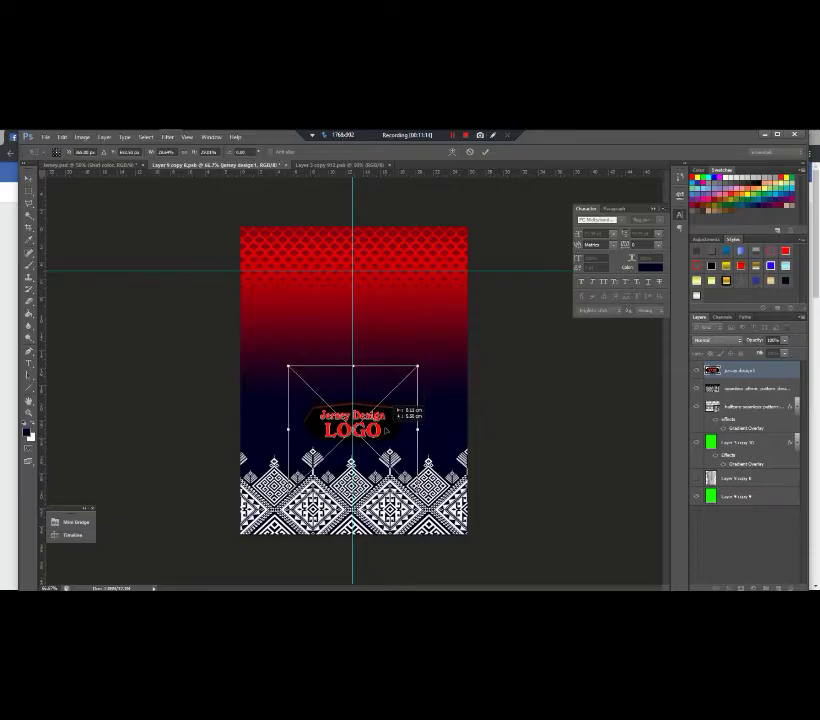
pyautogui.press('Return')
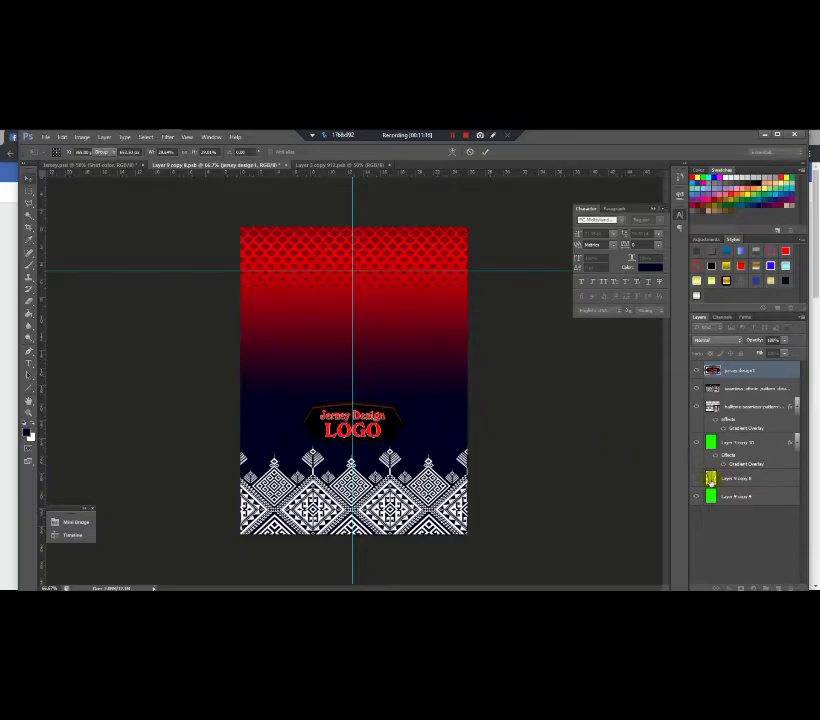
pyautogui.hotkey('ctrl', 'h')
pyautogui.hotkey('ctrl', 'h')
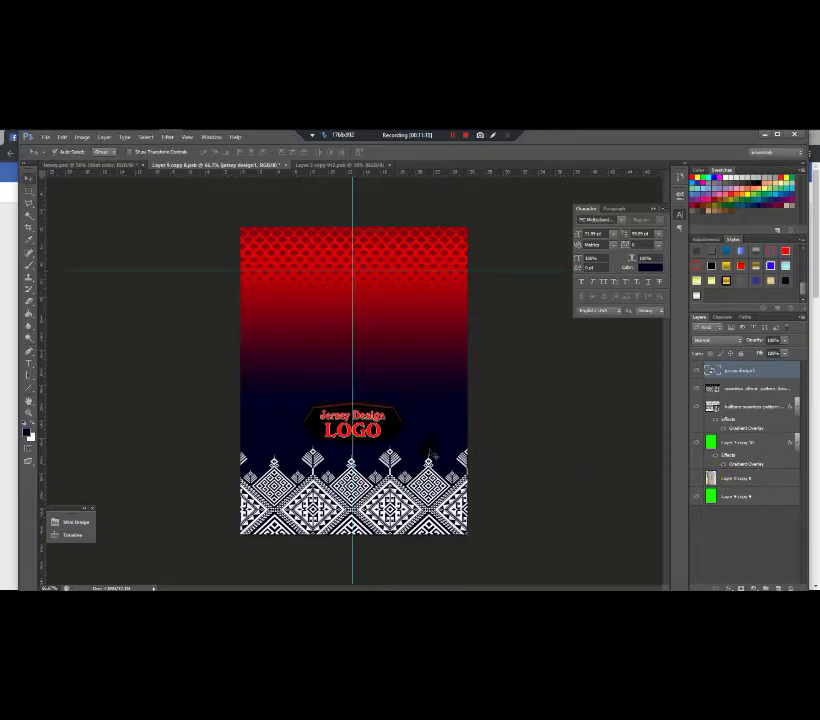
# Step: Raise the grey shirt shape layer above the patterns as a placement guide, shift the logo slightly lower, and hide the shape again
pyautogui.moveTo(745, 479); pyautogui.dragTo(747, 390)
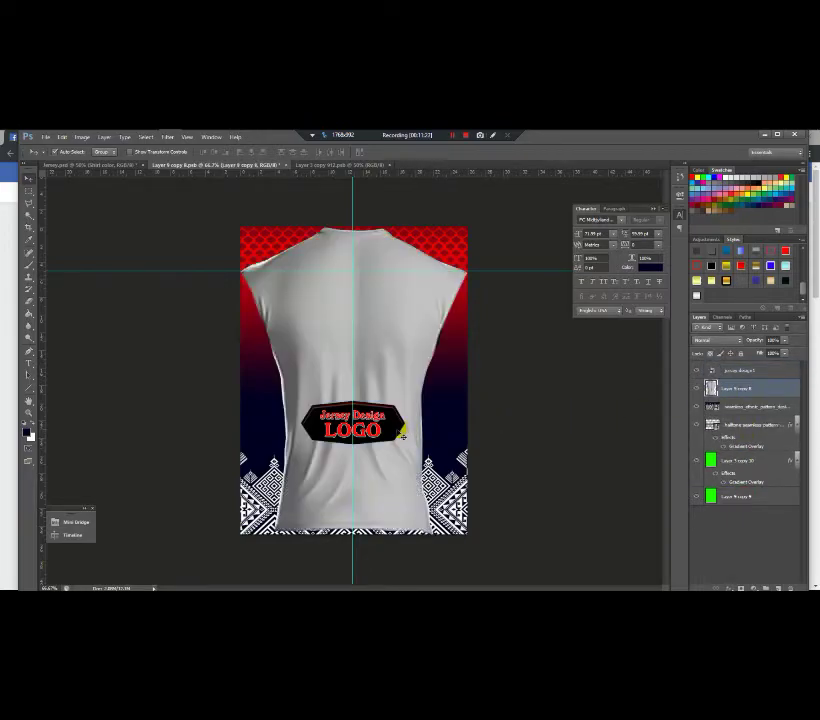
pyautogui.moveTo(393, 432); pyautogui.dragTo(393, 440)
pyautogui.hotkey('ctrl', 't')
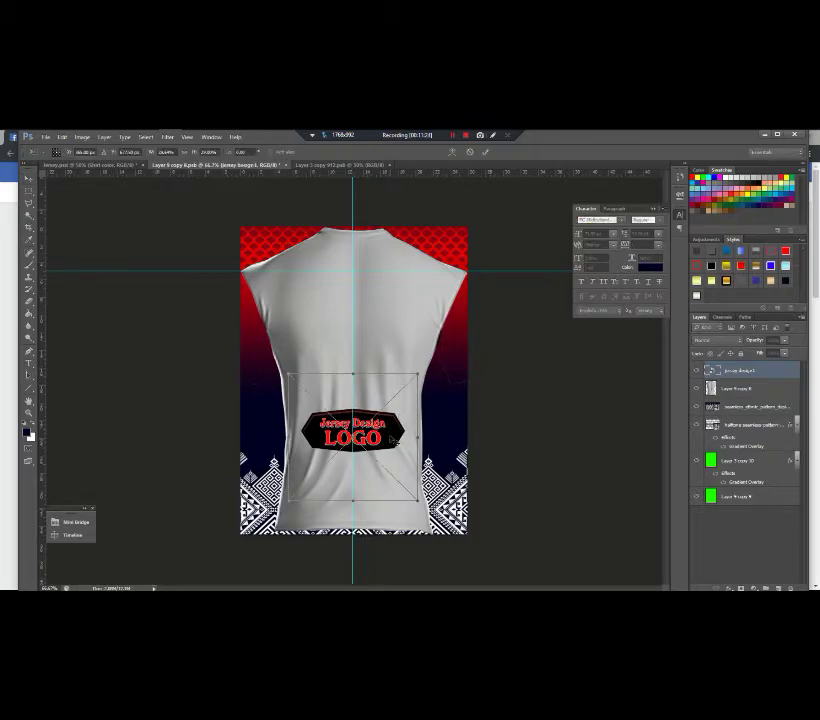
pyautogui.moveTo(352, 373); pyautogui.dragTo(353, 375)
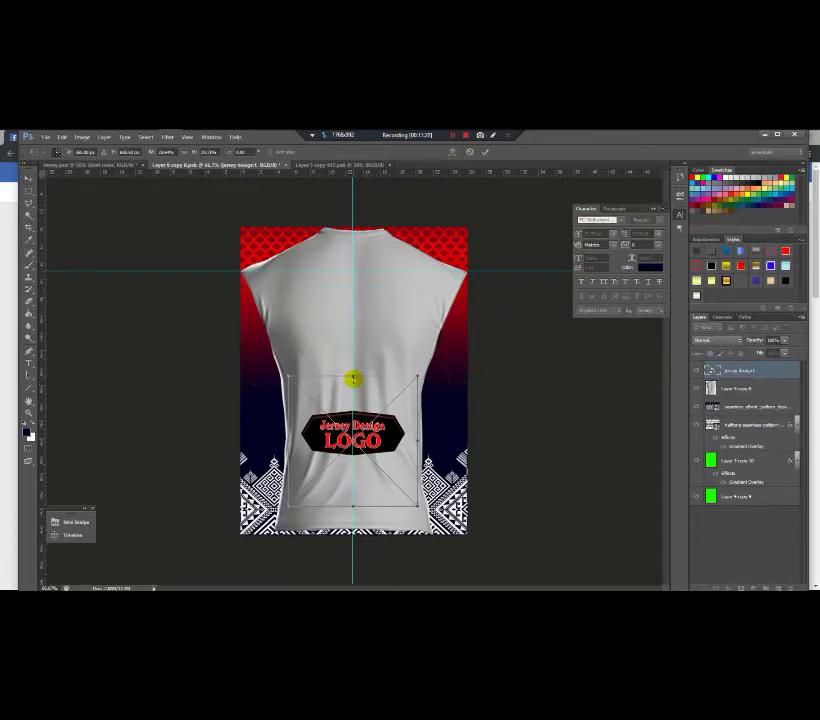
pyautogui.press('Return')
pyautogui.click(696, 388)
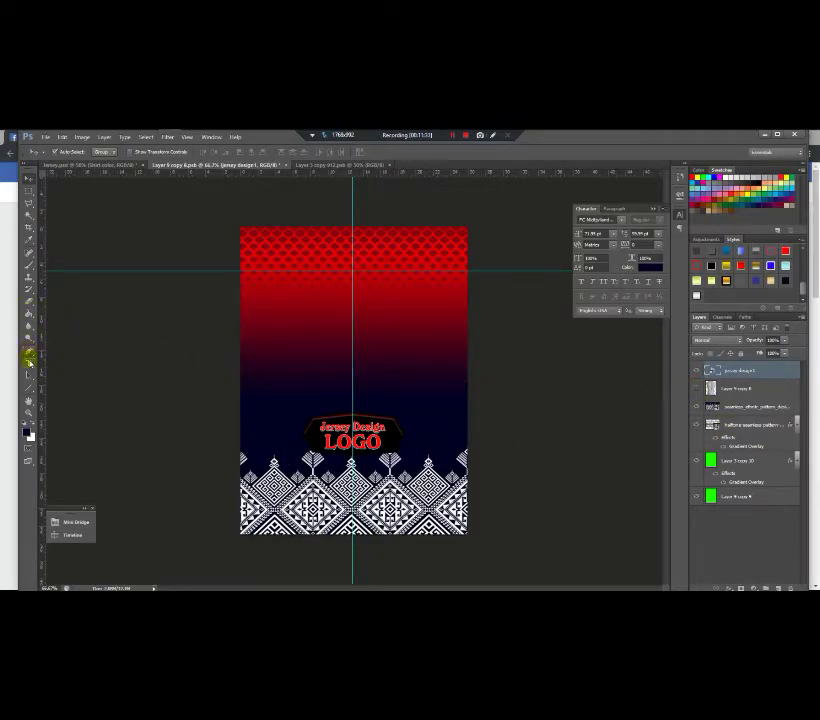
# Step: Add the centred text JERSEY DESIGN near the upper horizontal guide of the back shirt artwork
pyautogui.click(31, 362)
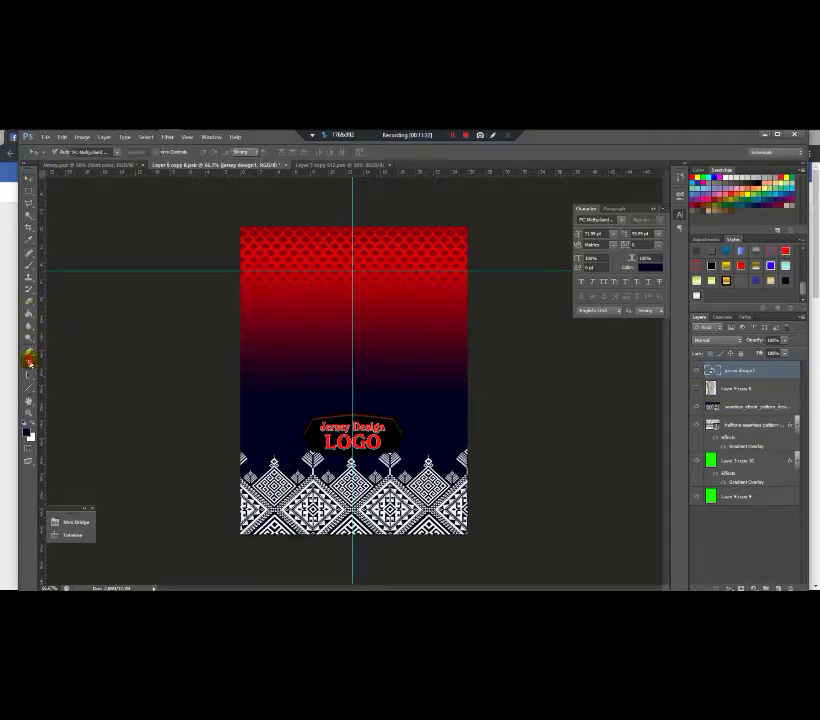
pyautogui.click(352, 281)
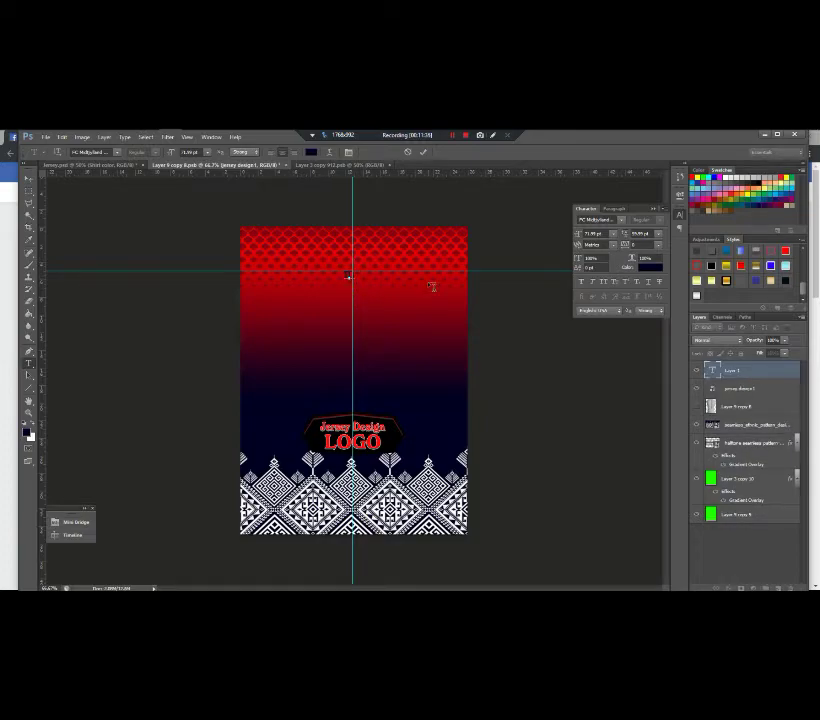
pyautogui.hotkey('ctrl', 'shift')
pyautogui.hotkey('ctrl', 'shift')
pyautogui.write('Y D')
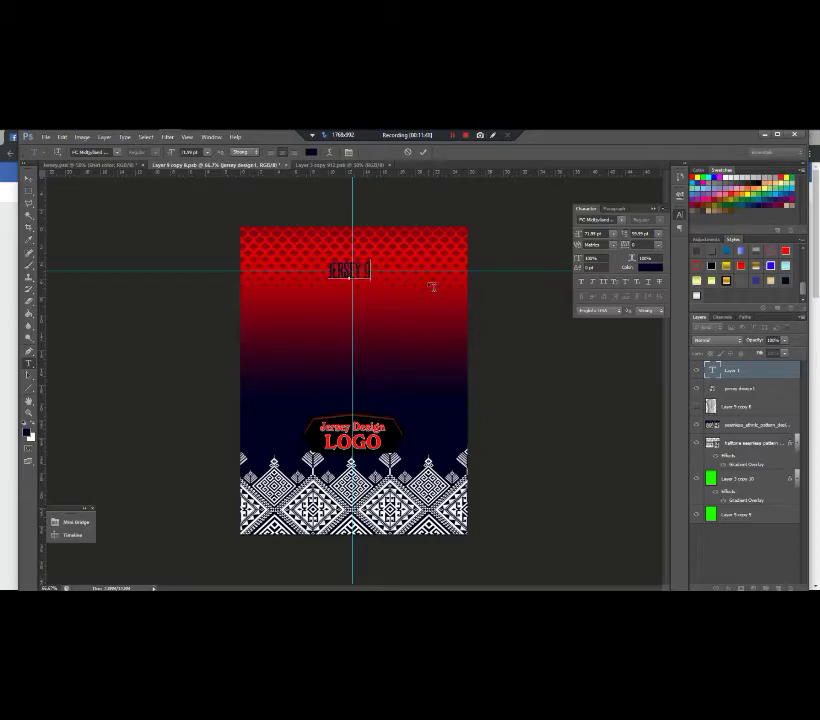
pyautogui.write('ESIGN')
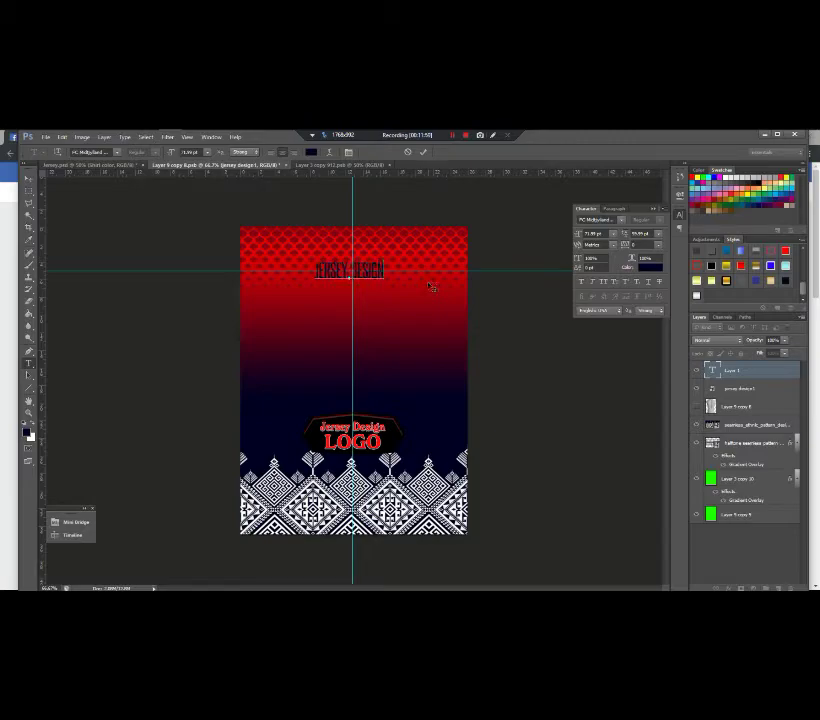
# Step: Enlarge the JERSEY DESIGN text and centre it on the vertical guide just below the horizontal guide
pyautogui.hotkey('ctrl', 'a')
pyautogui.click(28, 179)
pyautogui.hotkey('ctrl', 't')
pyautogui.moveTo(383, 283); pyautogui.dragTo(400, 290)
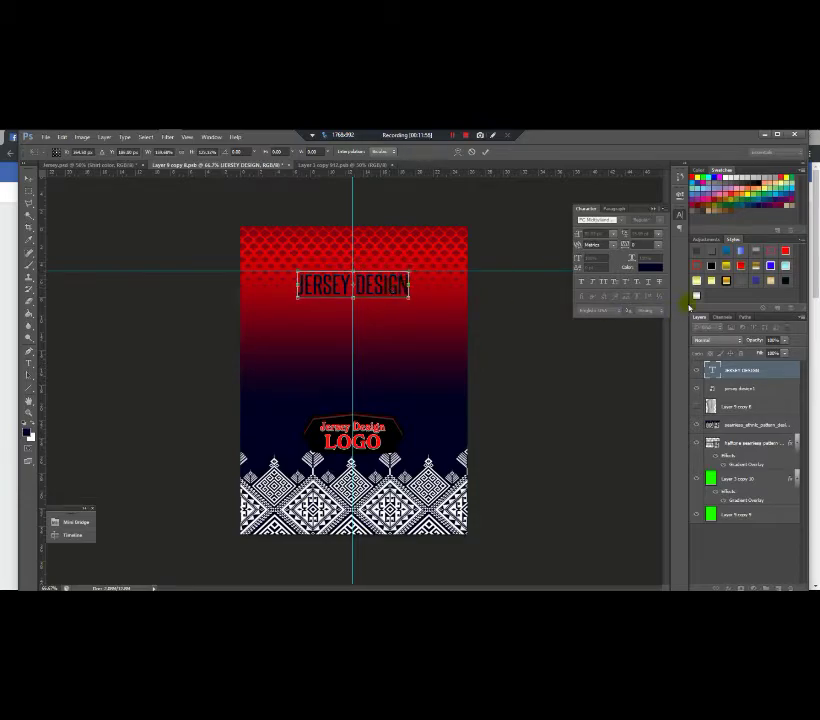
pyautogui.press('Return')
# Step: Apply the silver gradient and stroke style to the JERSEY DESIGN text, and turn a duplicate beneath it into the number 27
pyautogui.moveTo(697, 298)
pyautogui.mouseDown()
pyautogui.moveTo(384, 287)
pyautogui.moveTo(366, 293)
pyautogui.moveTo(366, 313)
pyautogui.mouseUp()
pyautogui.click(29, 355)
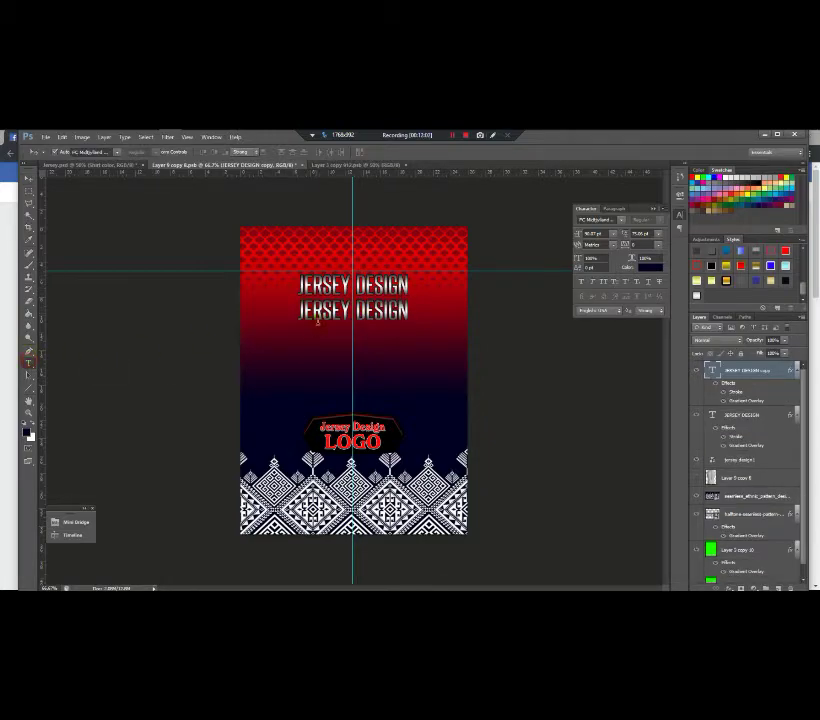
pyautogui.tripleClick(323, 313)
pyautogui.write('20')
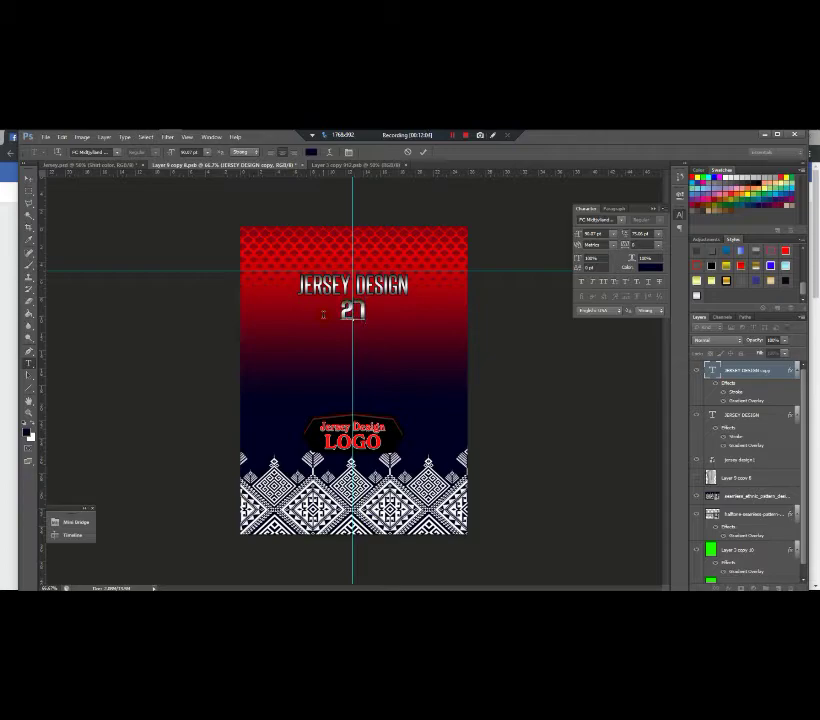
# Step: Enlarge the number 27 to fill the space between the JERSEY DESIGN text and the logo, centred on the vertical guide
pyautogui.click(27, 180)
pyautogui.hotkey('ctrl', 't')
pyautogui.moveTo(354, 323); pyautogui.dragTo(357, 424)
pyautogui.moveTo(364, 358); pyautogui.dragTo(397, 354)
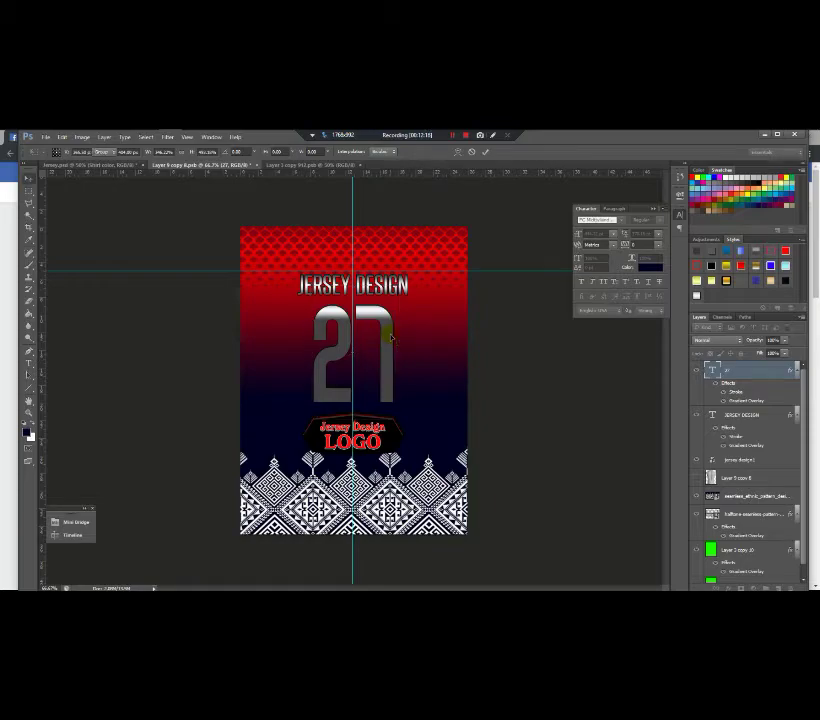
pyautogui.press('Return')
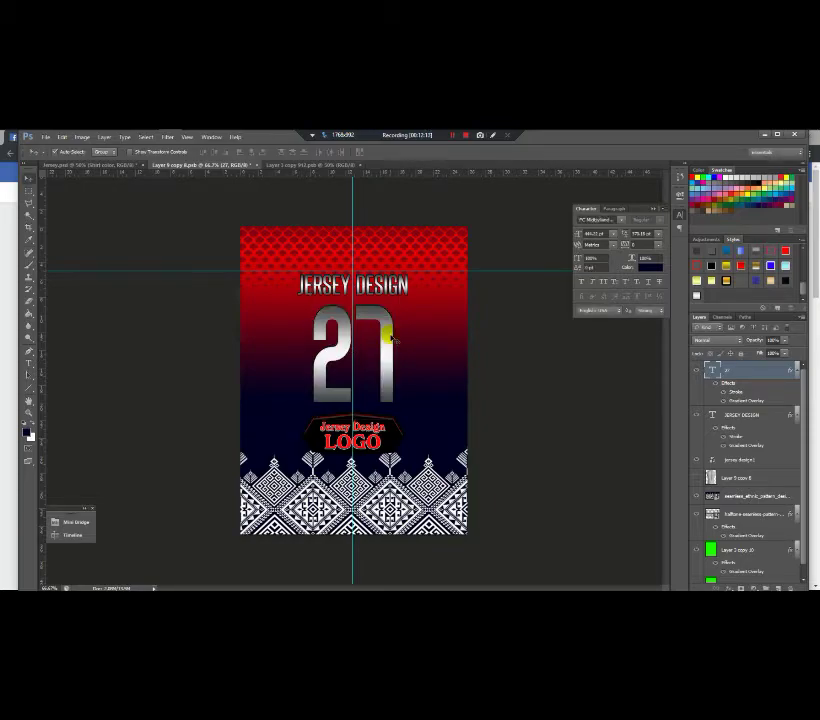
# Step: Save and close the back shirt artwork, and close the front shirt artwork to return to the jersey mockup
pyautogui.click(256, 165)
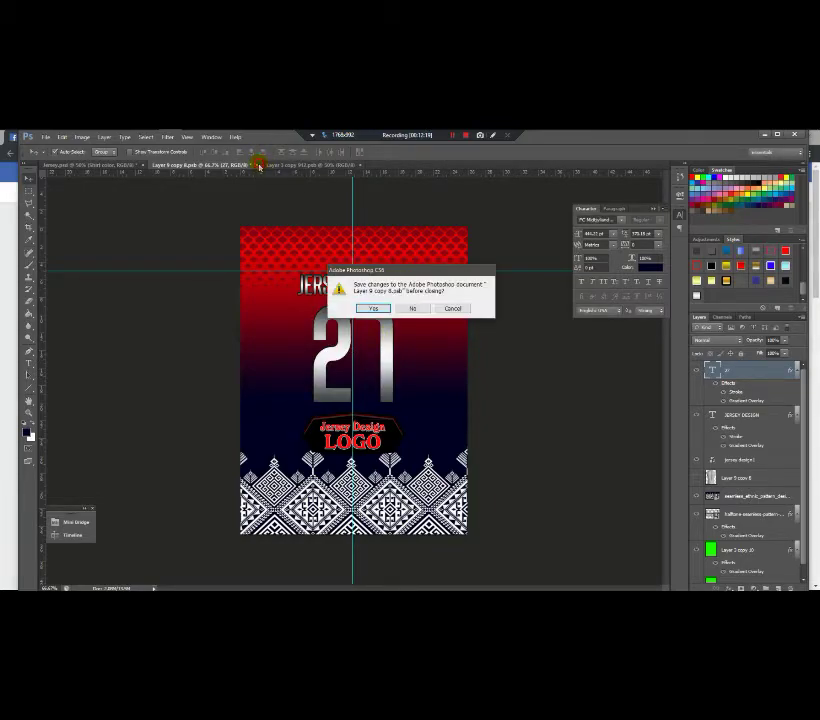
pyautogui.click(386, 307)
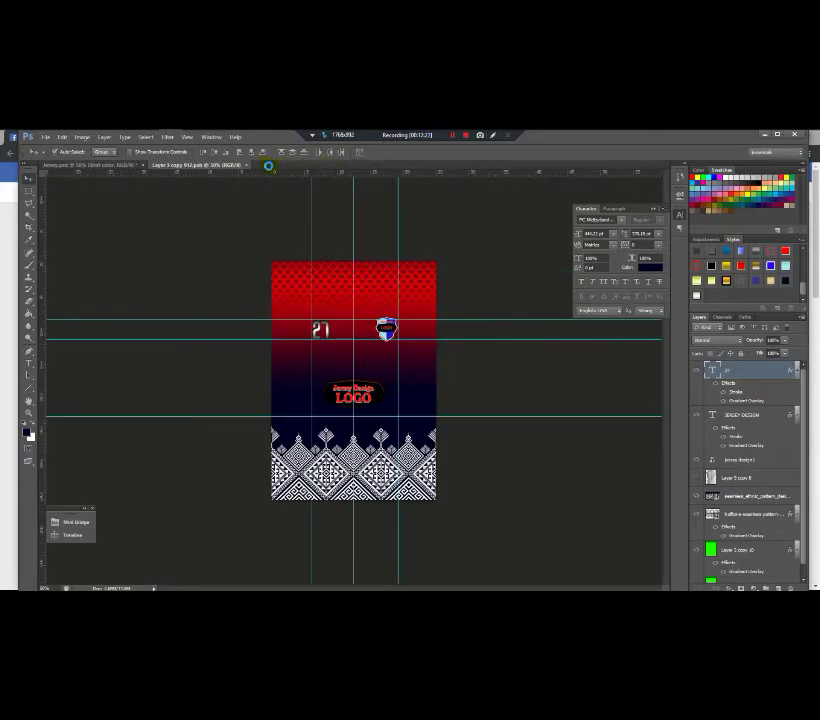
pyautogui.click(246, 165)
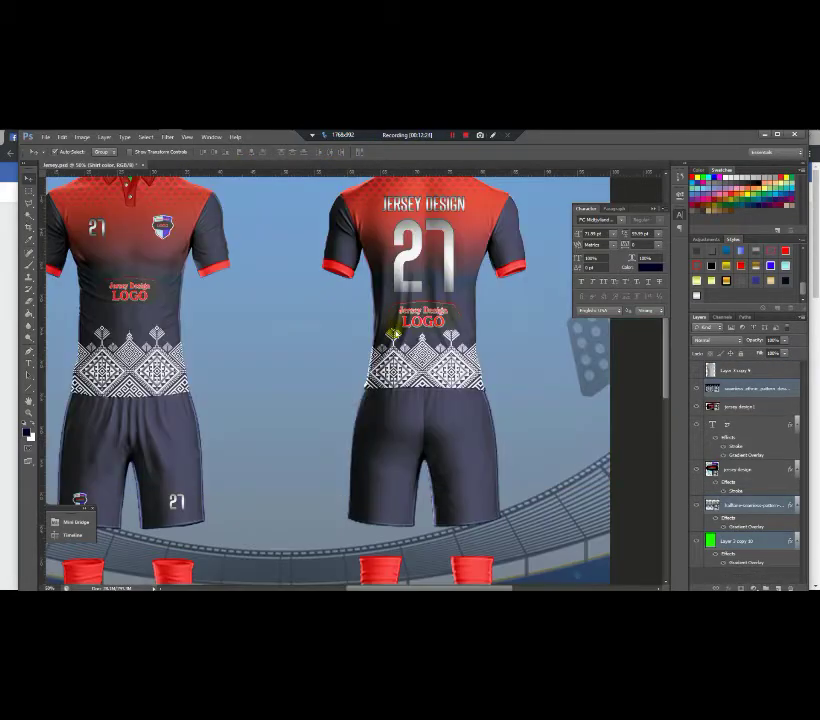
# Step: Try a lower Fill on the Overlay 1 layer in the FRONT group's effects
pyautogui.keyDown('alt'); pyautogui.click(394, 331); pyautogui.keyUp('alt')
pyautogui.keyDown('alt'); pyautogui.click(395, 330); pyautogui.keyUp('alt')
pyautogui.keyDown('ctrl'); pyautogui.click(396, 283); pyautogui.keyUp('ctrl')
pyautogui.keyDown('ctrl'); pyautogui.click(432, 240); pyautogui.keyUp('ctrl')
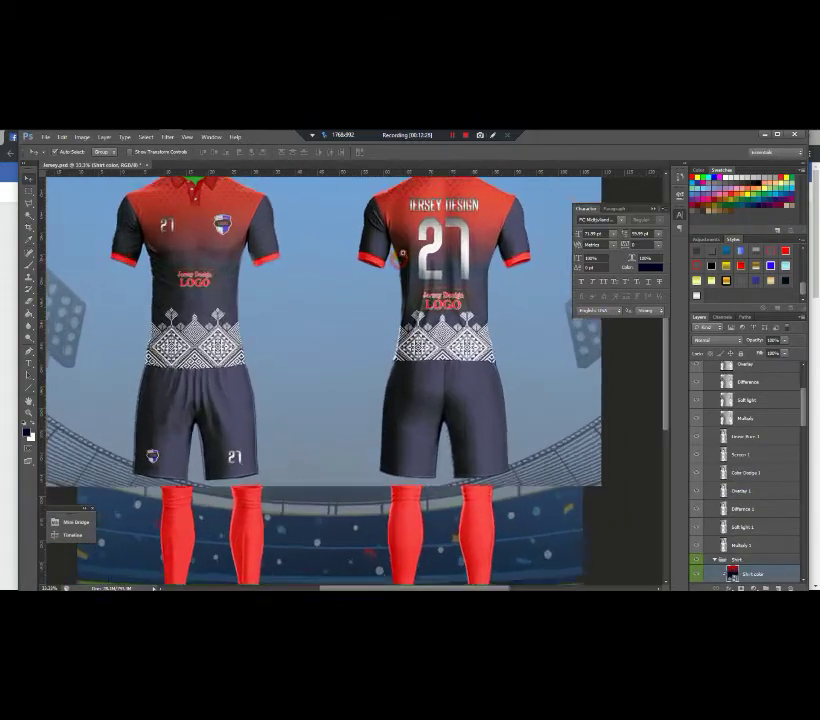
pyautogui.keyDown('alt'); pyautogui.click(436, 238); pyautogui.keyUp('alt')
pyautogui.scroll(2, 441, 200)
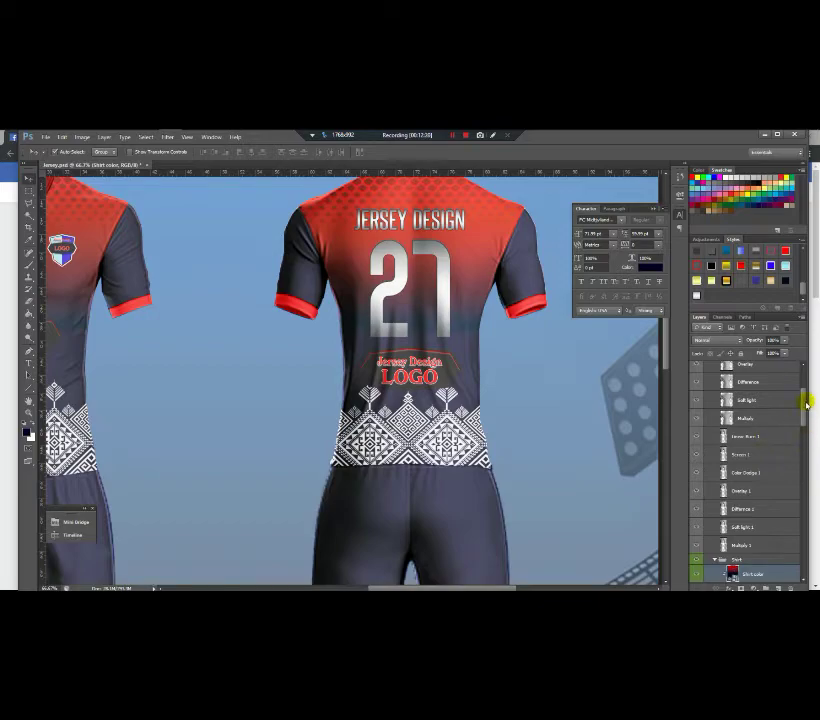
pyautogui.moveTo(805, 397); pyautogui.dragTo(805, 381)
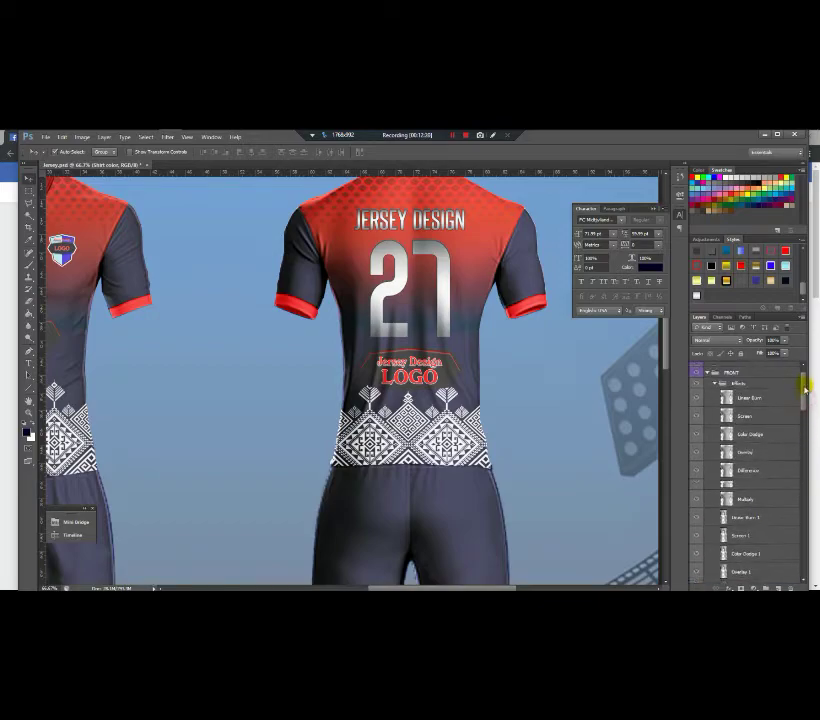
pyautogui.click(758, 456)
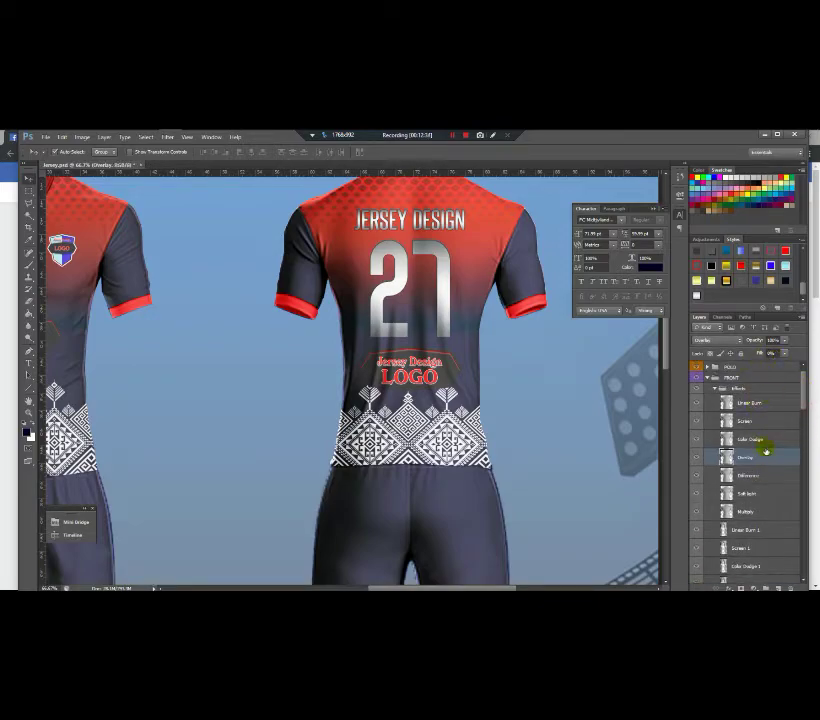
pyautogui.moveTo(801, 391)
pyautogui.mouseDown()
pyautogui.moveTo(804, 420)
pyautogui.moveTo(804, 413)
pyautogui.mouseUp()
pyautogui.click(775, 482)
pyautogui.click(780, 355)
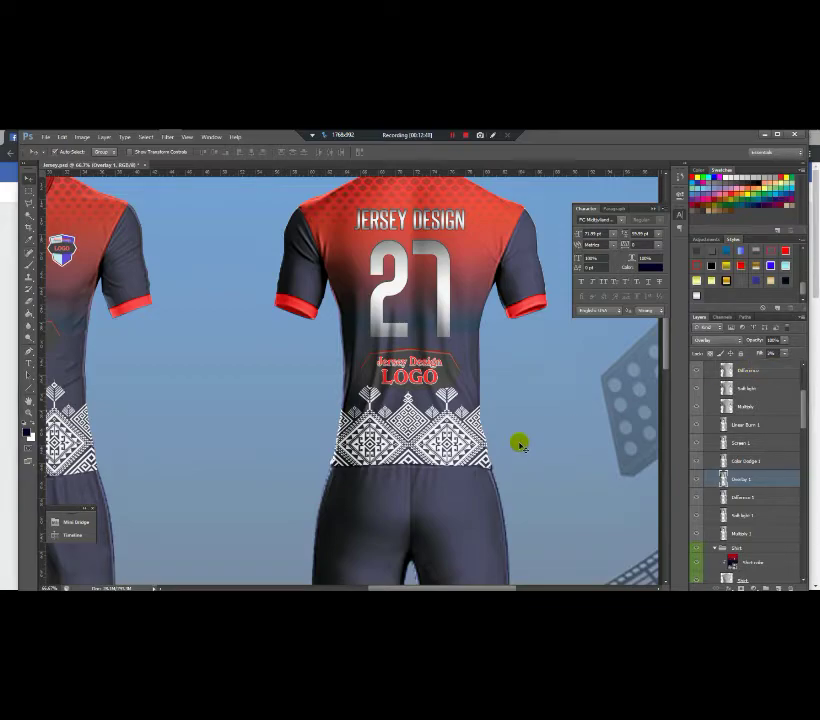
# Step: Lower the Fill of the Layer 9 copy 4 overlay in the BACK group's effects to 7%
pyautogui.moveTo(801, 414); pyautogui.dragTo(807, 509)
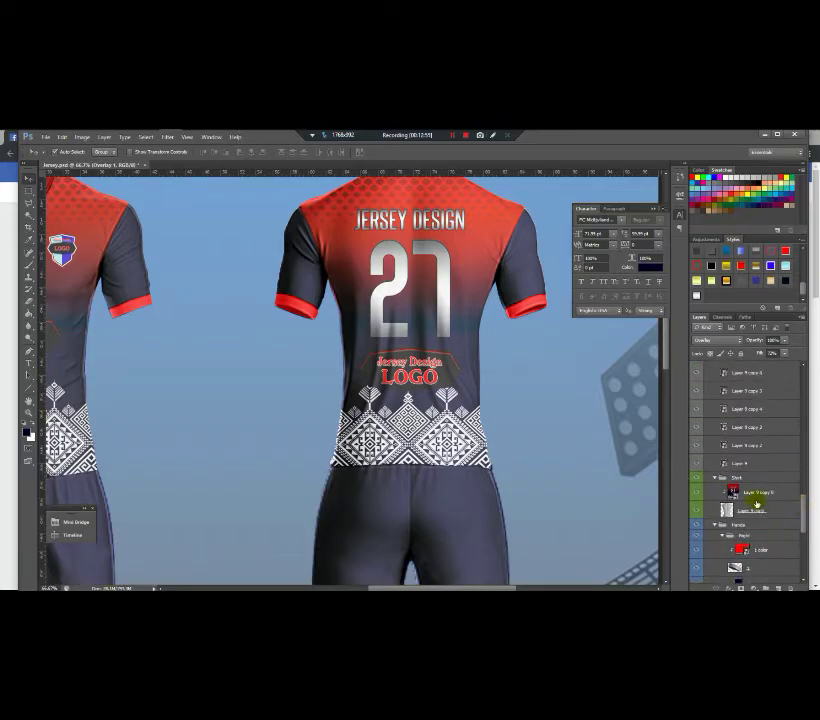
pyautogui.scroll(3, 800, 490)
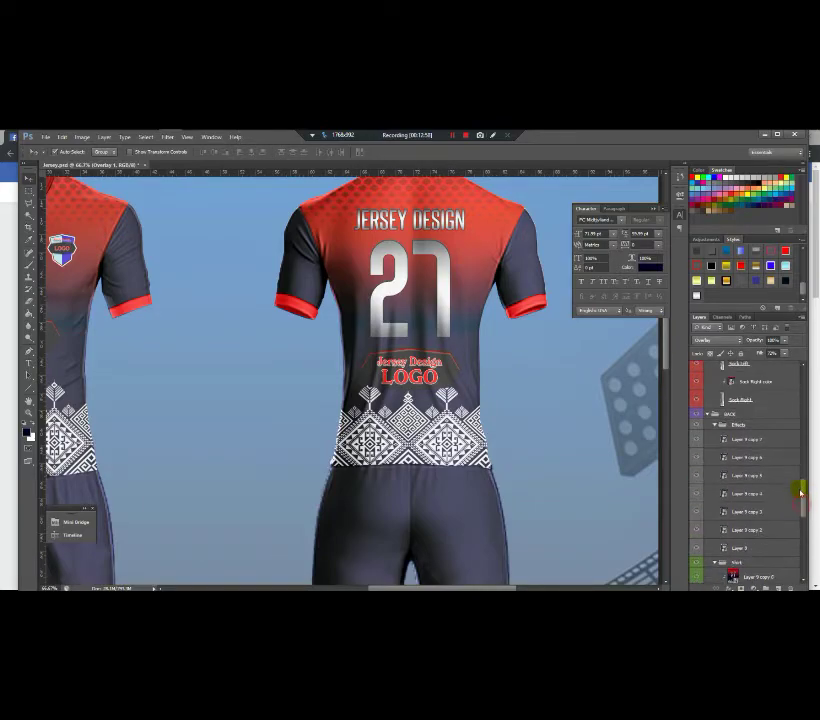
pyautogui.click(762, 512)
pyautogui.click(763, 493)
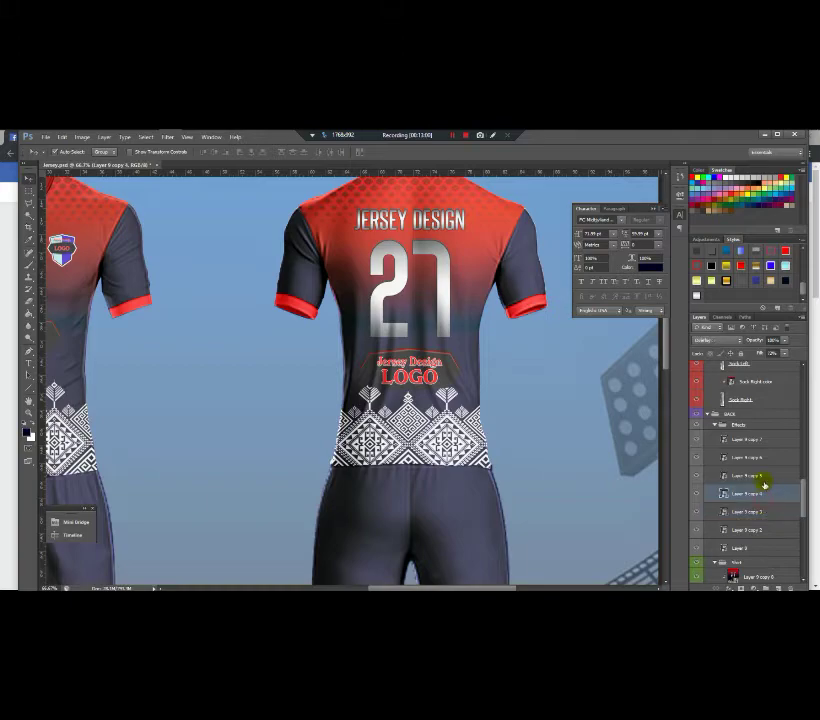
pyautogui.click(785, 356)
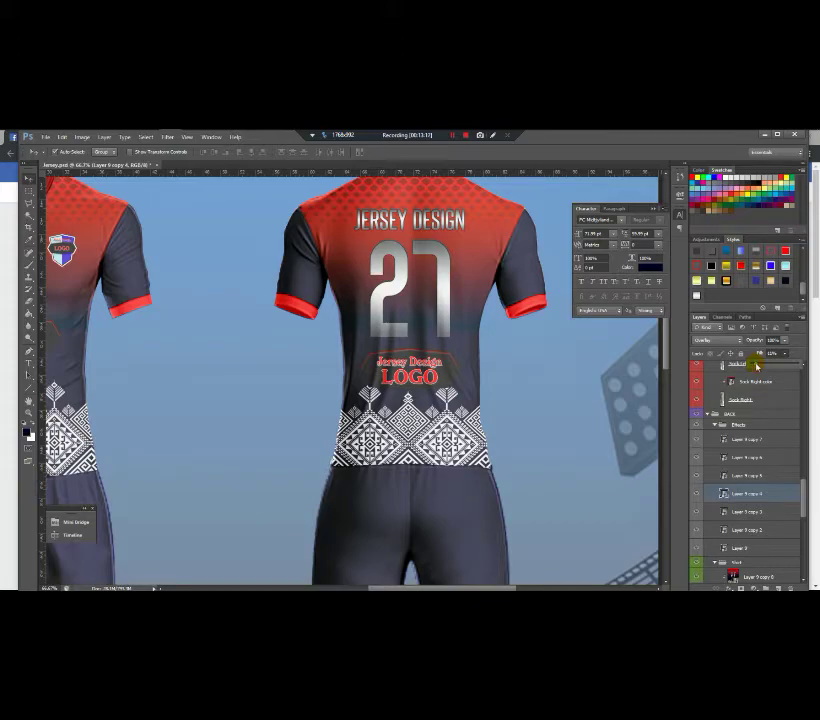
# Step: Examine the whole kit front and back, including the front shirt's logo and ethnic pattern up close
pyautogui.scroll(-2, 415, 315)
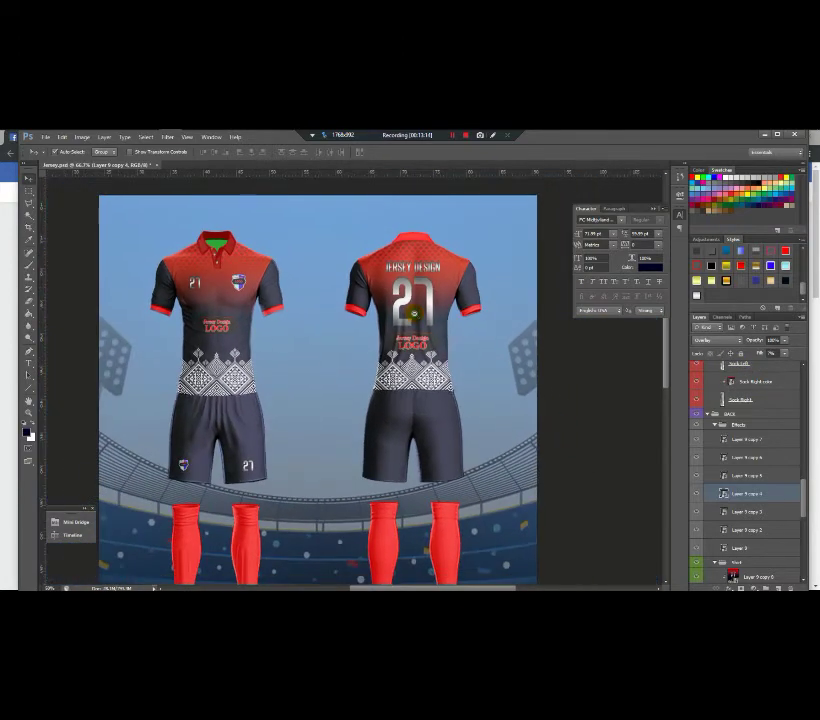
pyautogui.scroll(-1, 366, 267)
pyautogui.scroll(2, 365, 267)
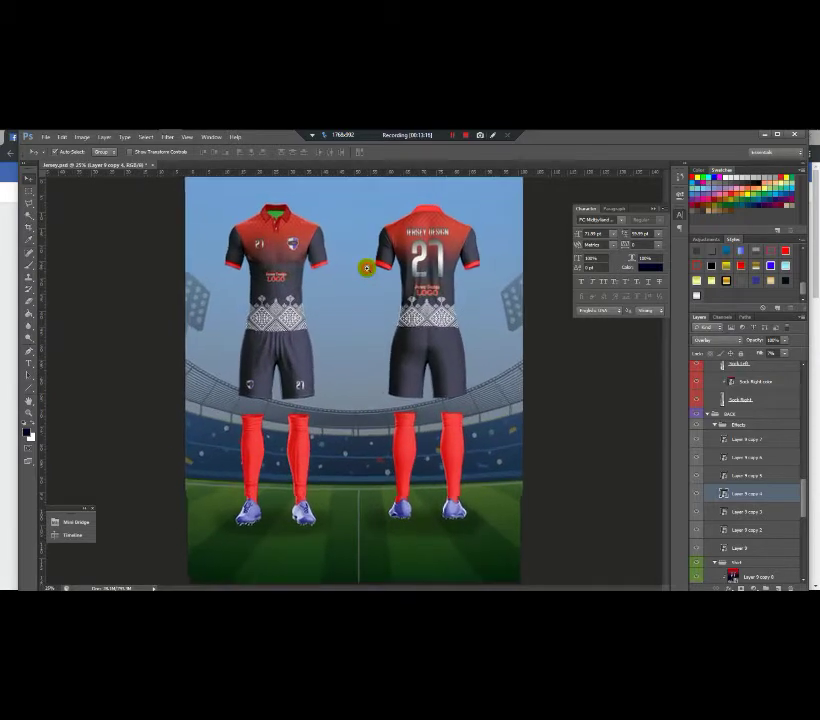
pyautogui.scroll(-1, 366, 267)
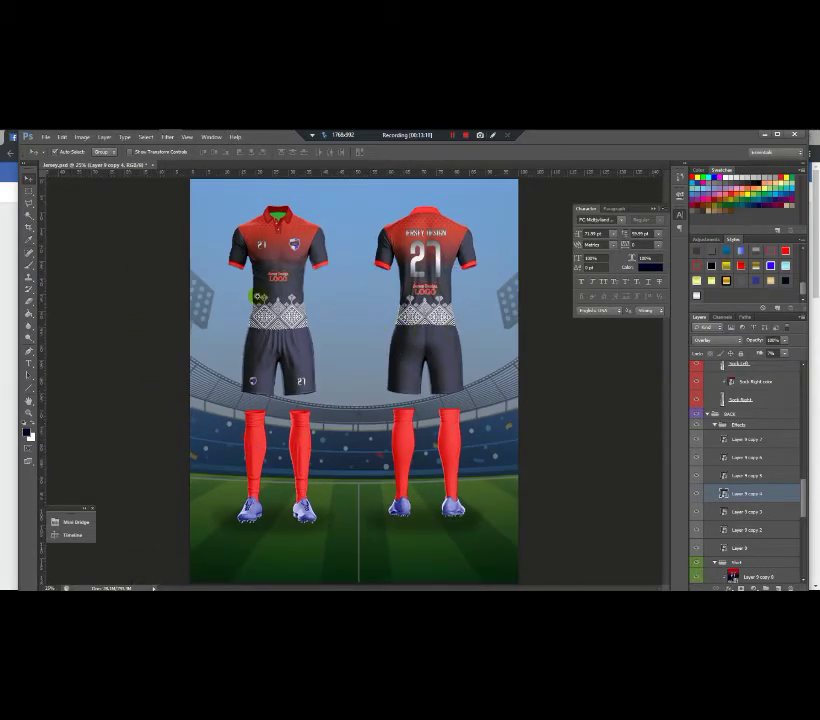
pyautogui.scroll(5, 276, 298)
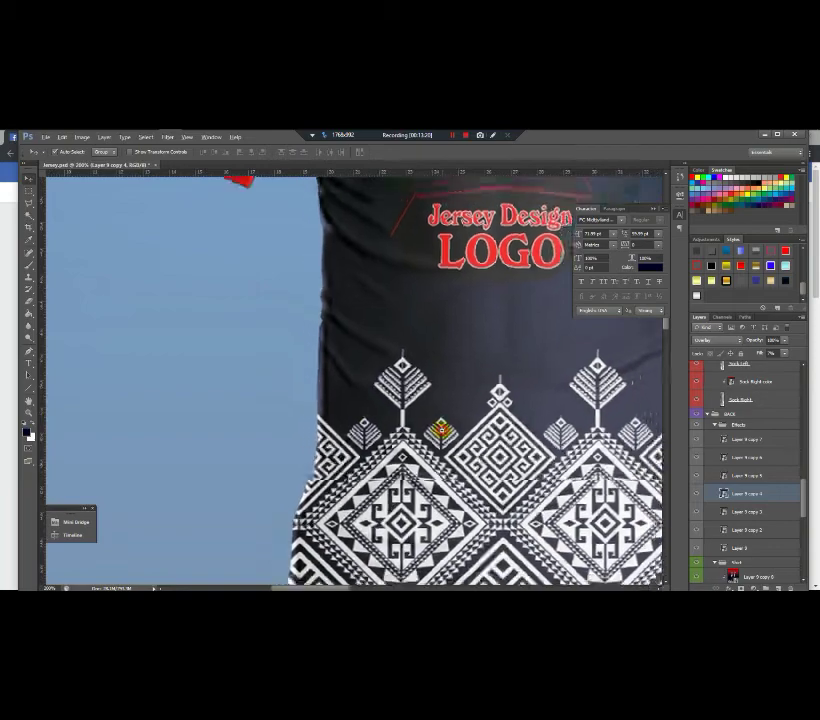
pyautogui.scroll(-4, 441, 430)
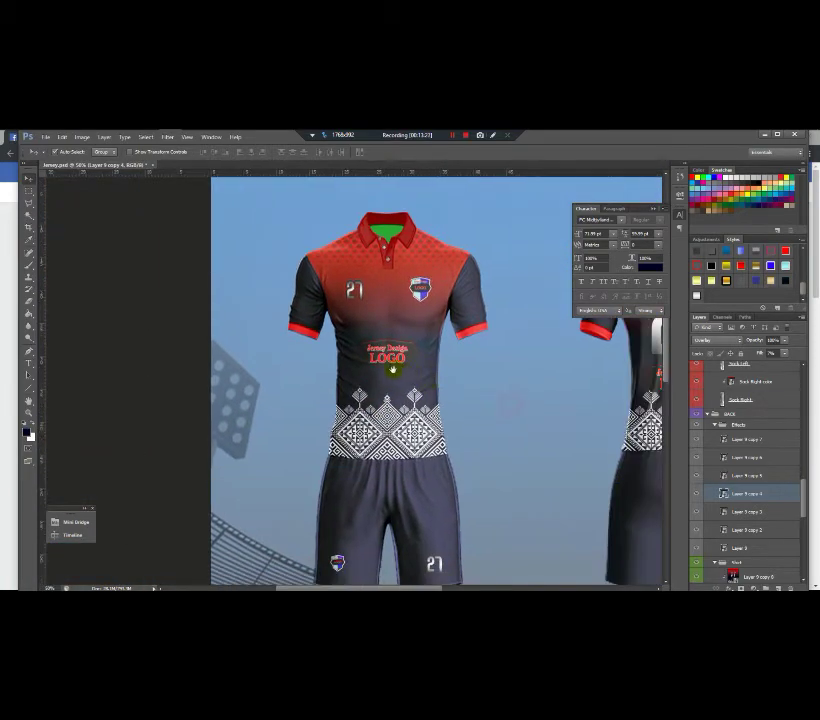
# Step: Examine the whole kit from shirts to boots, comparing the front and back views
pyautogui.scroll(-4, 395, 369)
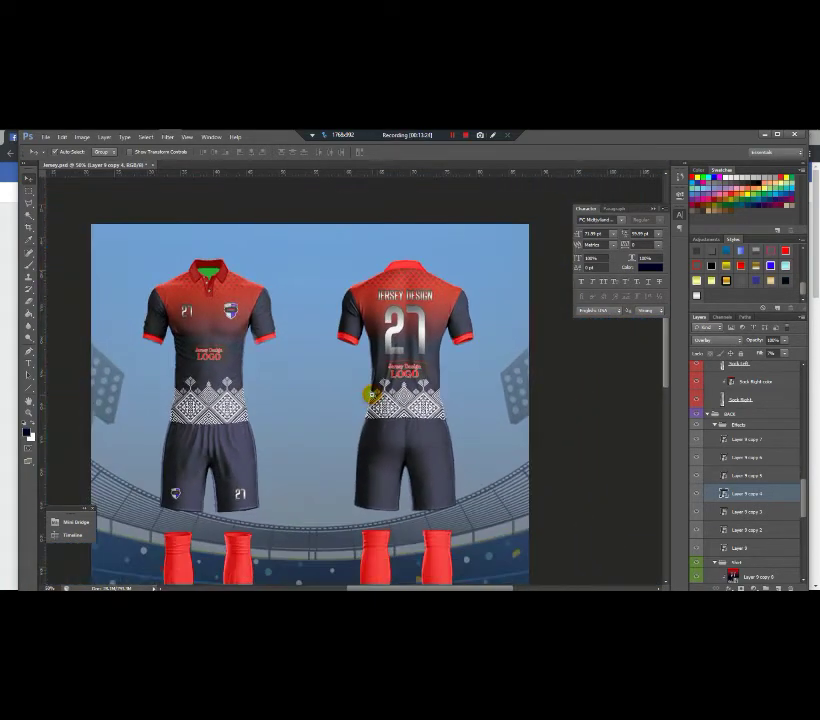
pyautogui.scroll(2, 352, 346)
pyautogui.scroll(-3, 478, 362)
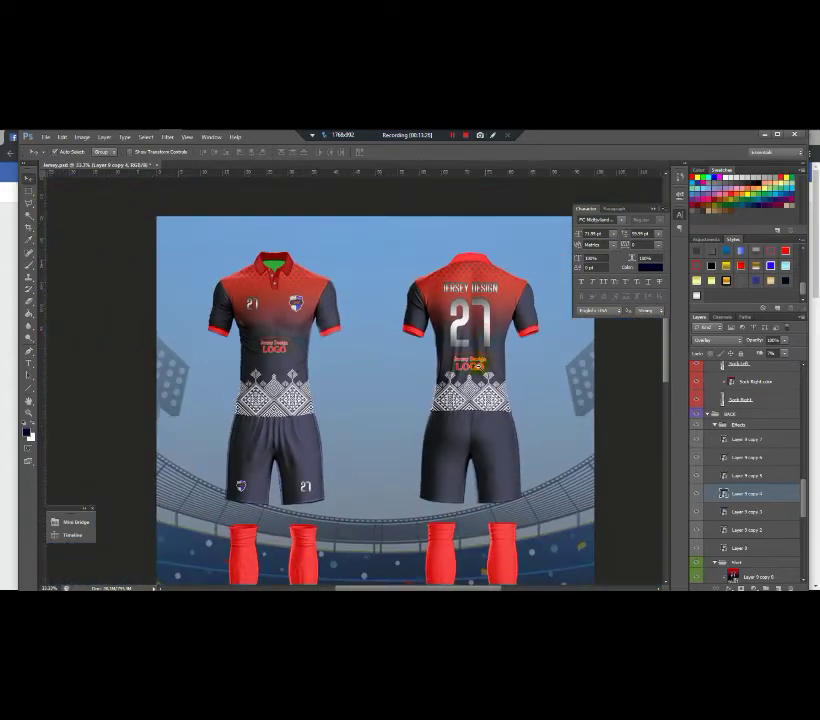
pyautogui.scroll(-1, 470, 415)
pyautogui.scroll(2, 315, 467)
pyautogui.scroll(-1, 276, 319)
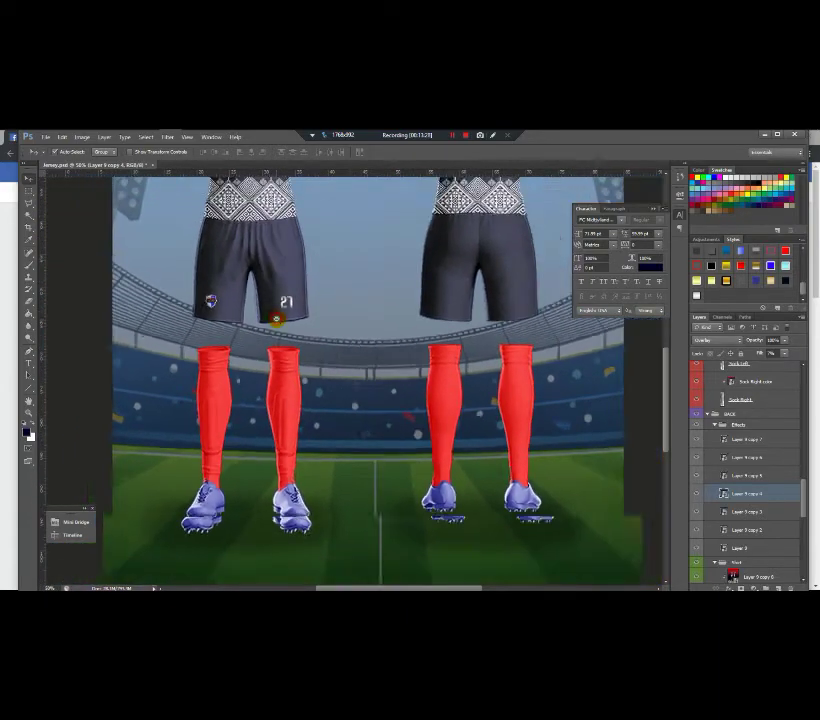
pyautogui.scroll(-1, 276, 318)
pyautogui.moveTo(324, 238); pyautogui.dragTo(321, 352)
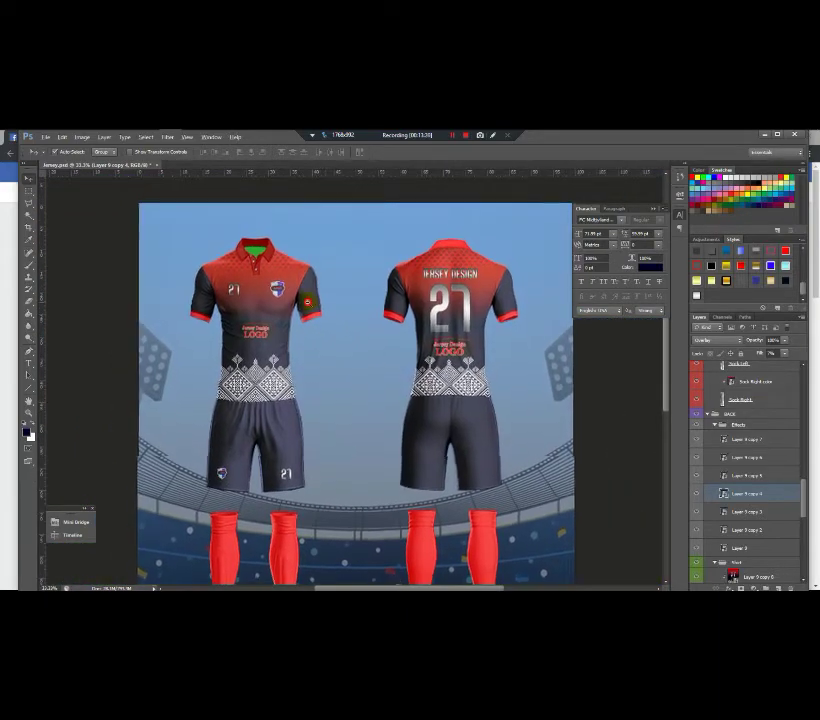
pyautogui.scroll(-1, 300, 275)
pyautogui.scroll(1, 295, 262)
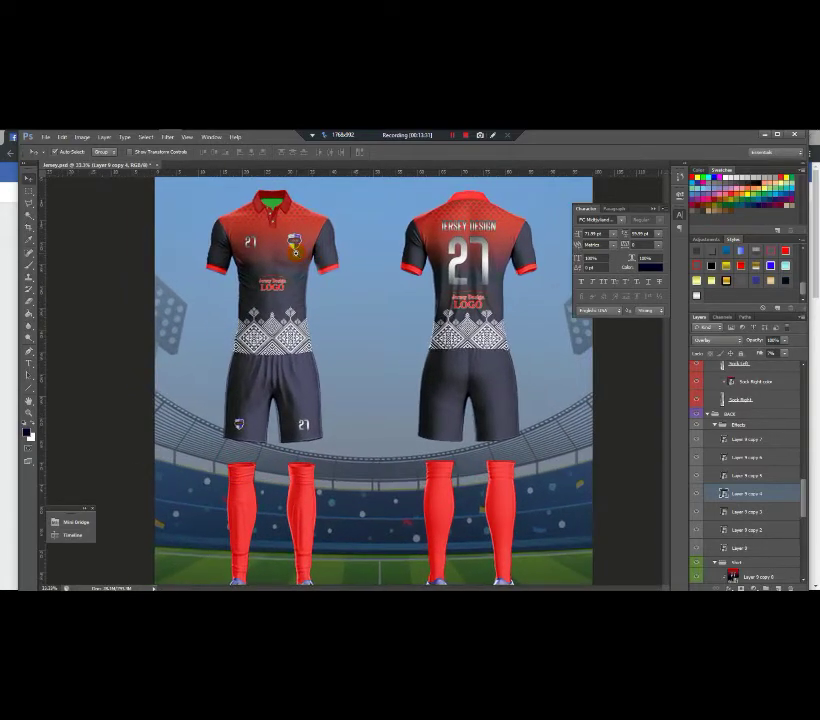
# Step: Save the mockup as a new Photoshop file named Jersey Design17 in the YOUTUBE folder, accepting maximum compatibility
pyautogui.click(47, 137)
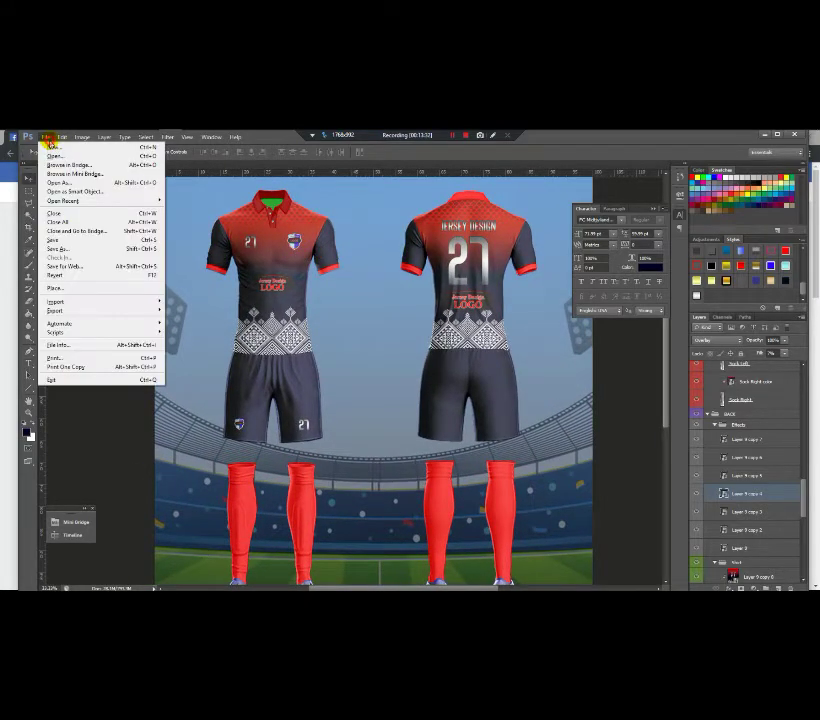
pyautogui.click(70, 249)
pyautogui.click(436, 369)
pyautogui.click(436, 378)
pyautogui.moveTo(546, 234); pyautogui.dragTo(549, 317)
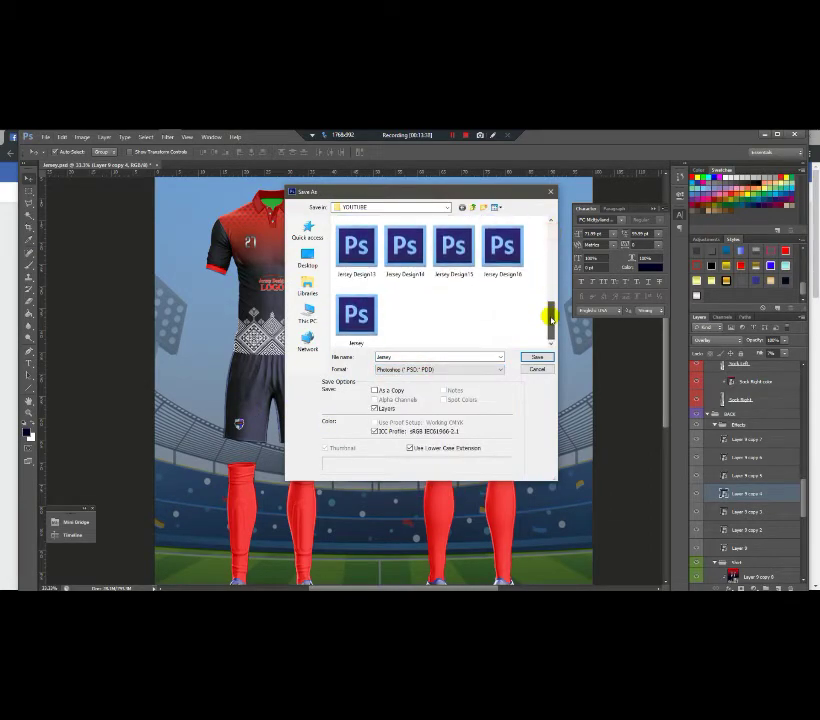
pyautogui.click(514, 271)
pyautogui.click(440, 357)
pyautogui.click(447, 357)
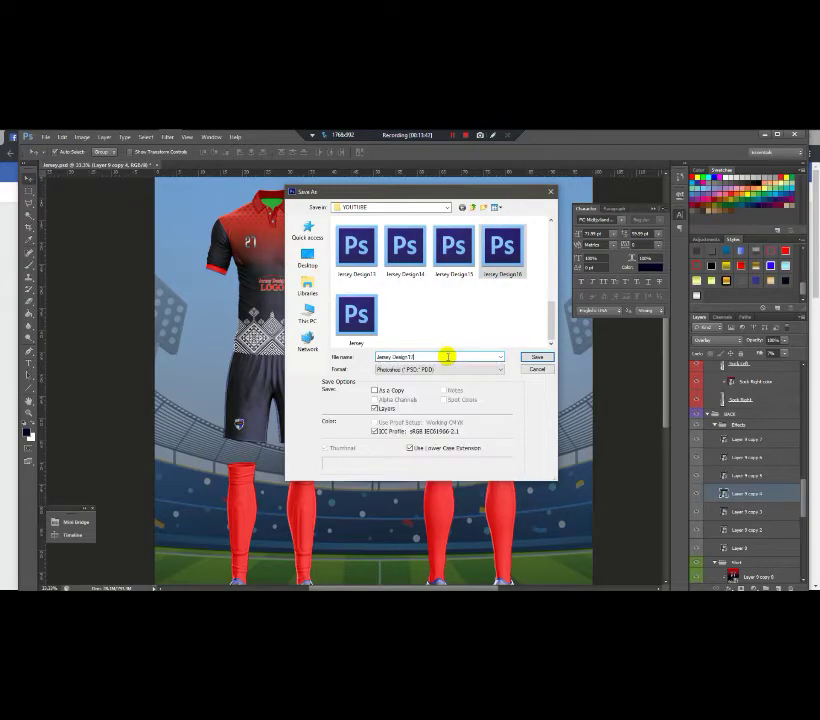
pyautogui.click(545, 358)
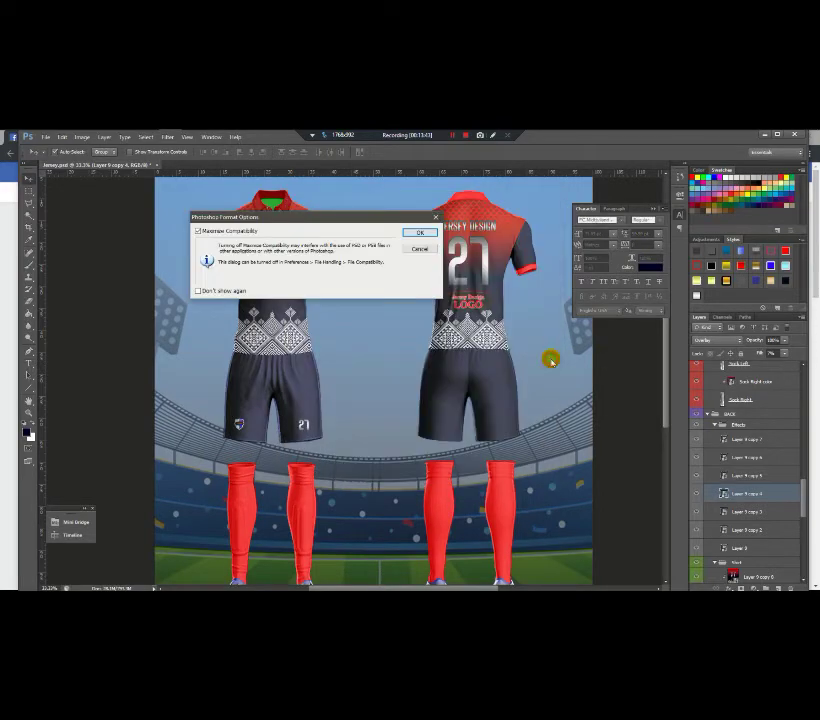
pyautogui.click(410, 232)
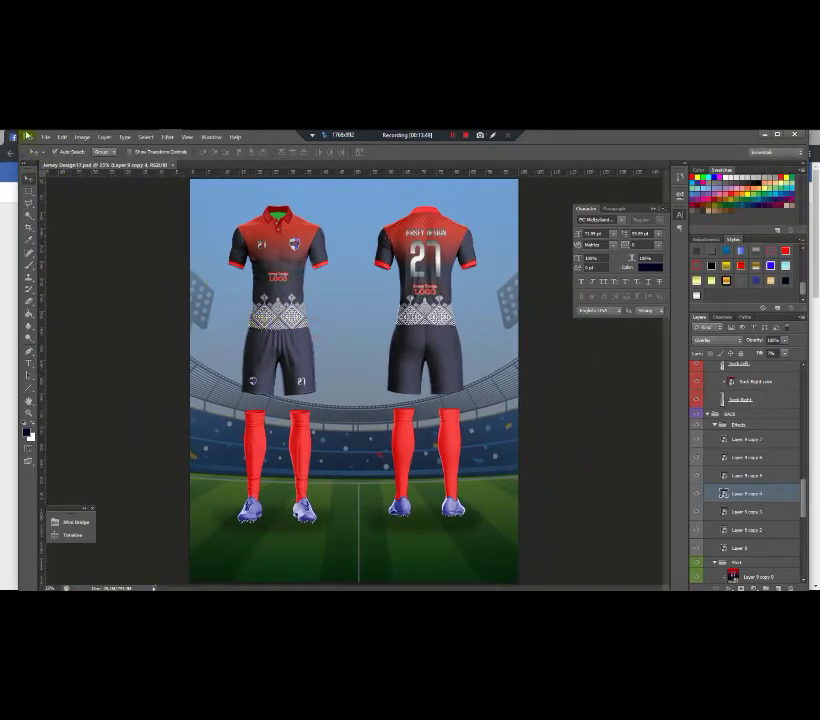
# Step: Save a PNG copy of the mockup as Jersey Design17.png in the YOUTUBE folder with the default PNG options
pyautogui.click(45, 137)
pyautogui.click(60, 247)
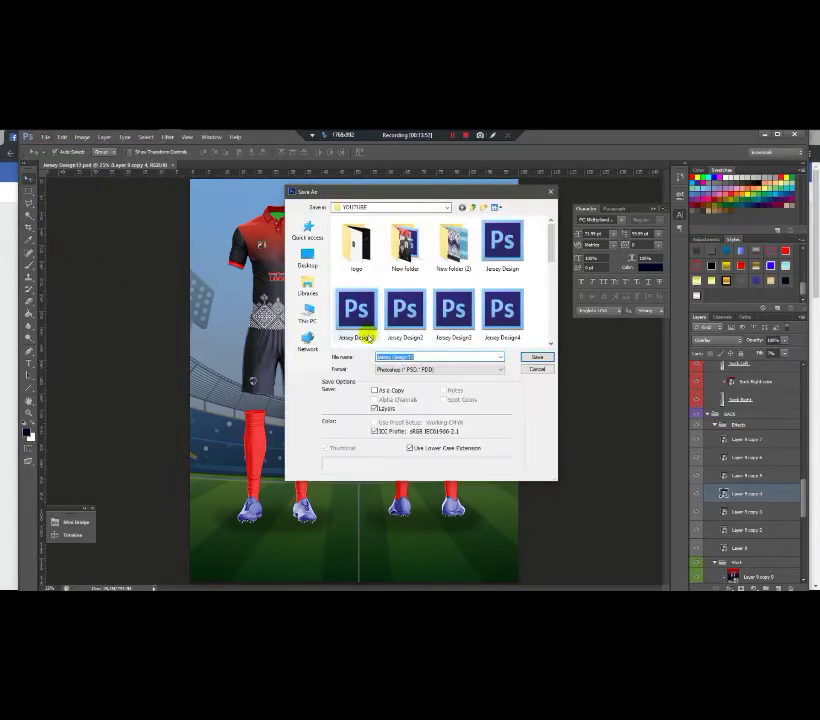
pyautogui.click(390, 369)
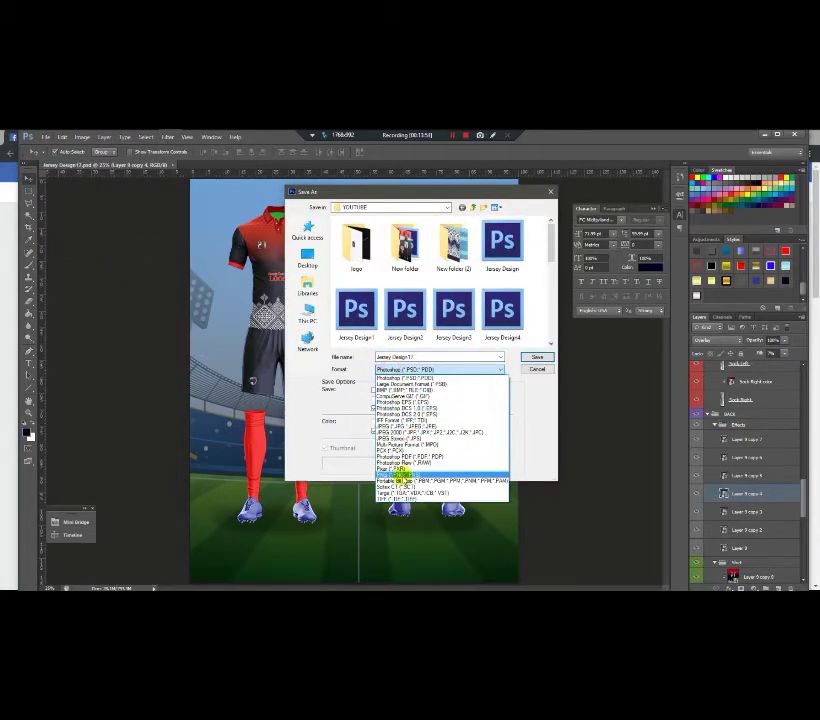
pyautogui.click(393, 474)
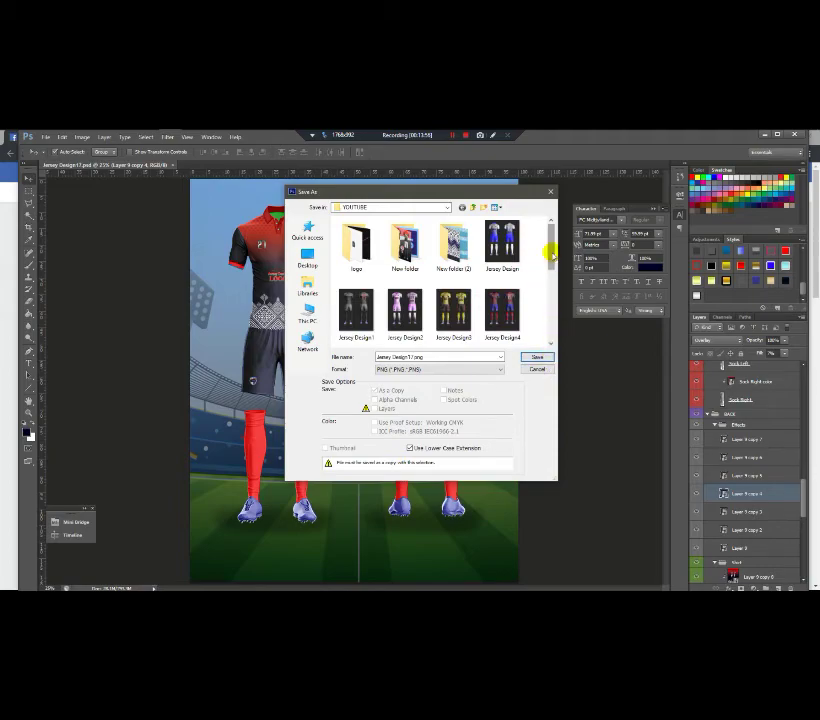
pyautogui.moveTo(547, 256); pyautogui.dragTo(553, 325)
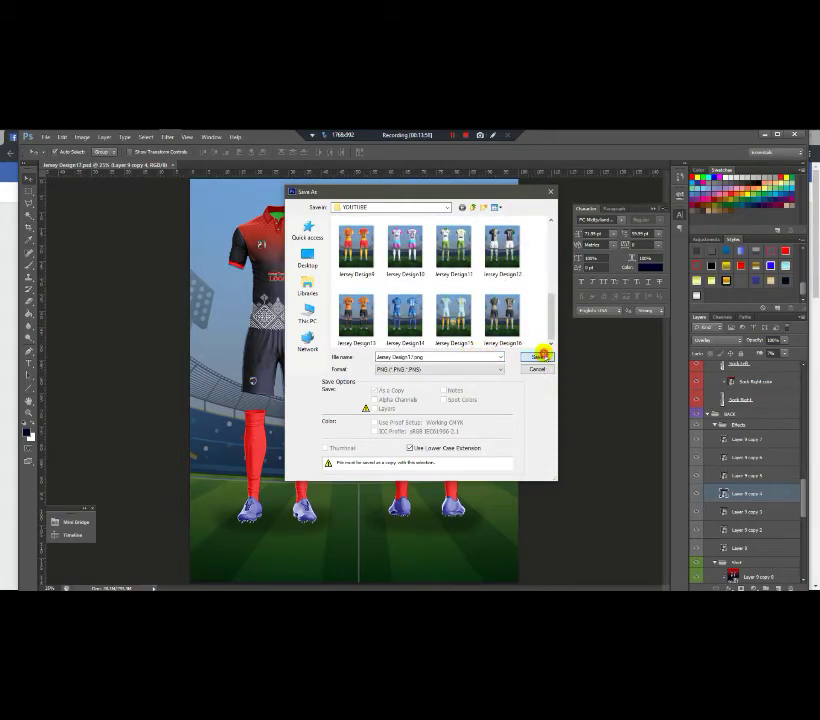
pyautogui.click(537, 357)
pyautogui.click(337, 275)
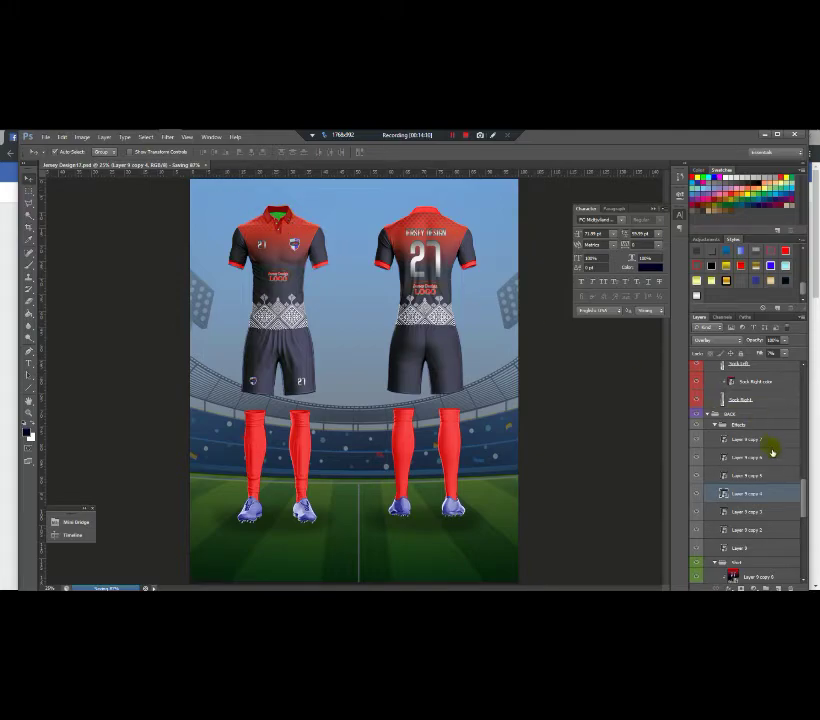
# Step: Expand the POLO group and its Polo subgroup and select Layer 7, the green inner collar
pyautogui.moveTo(802, 495); pyautogui.dragTo(791, 378)
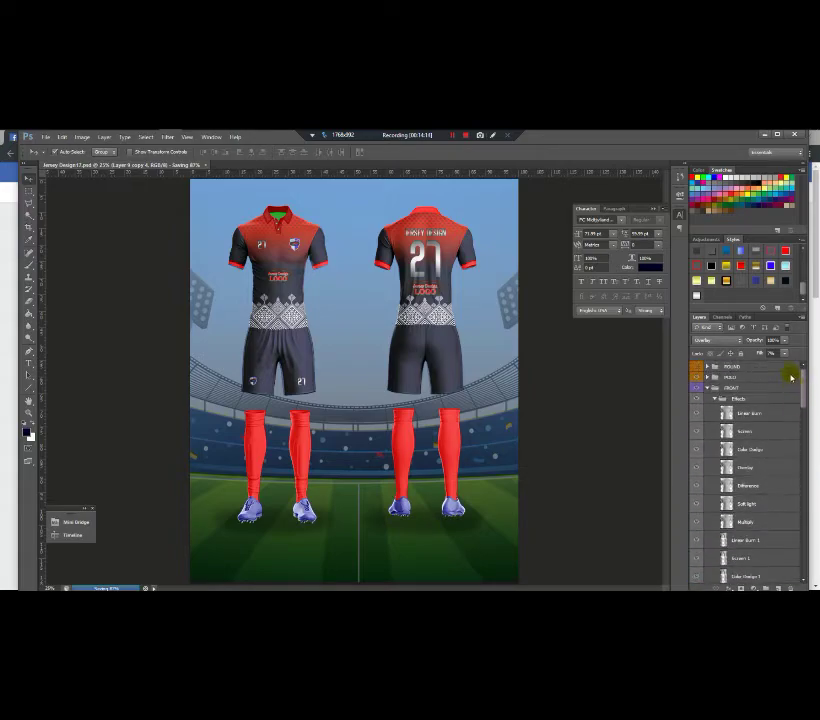
pyautogui.click(707, 377)
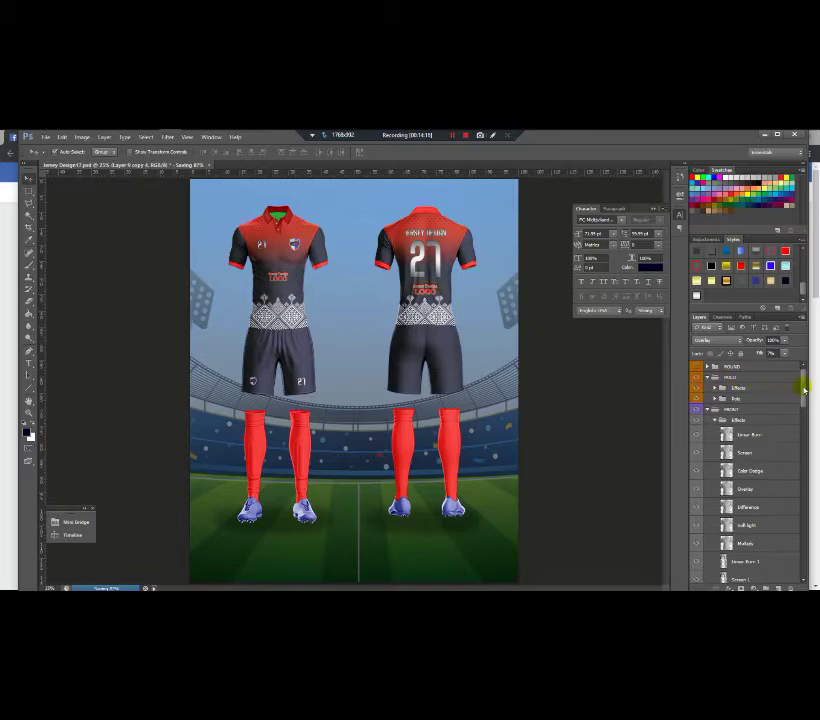
pyautogui.click(715, 398)
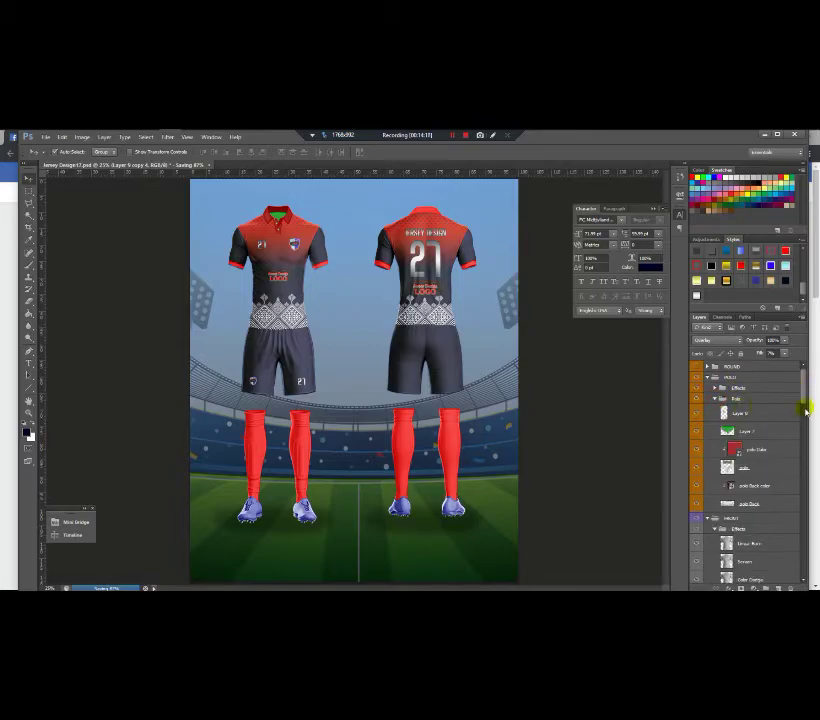
pyautogui.scroll(-2, 761, 434)
pyautogui.click(759, 431)
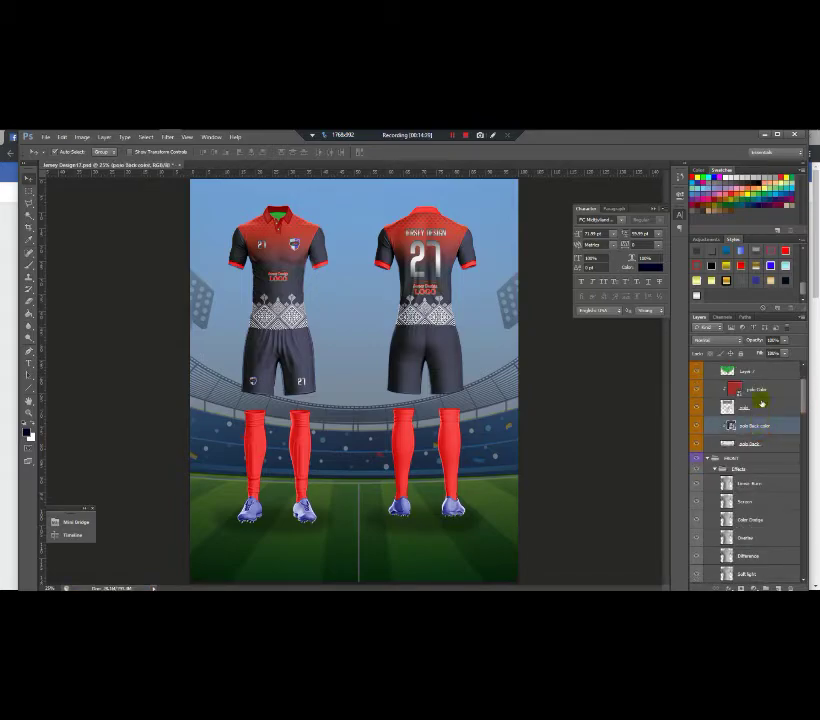
pyautogui.click(767, 374)
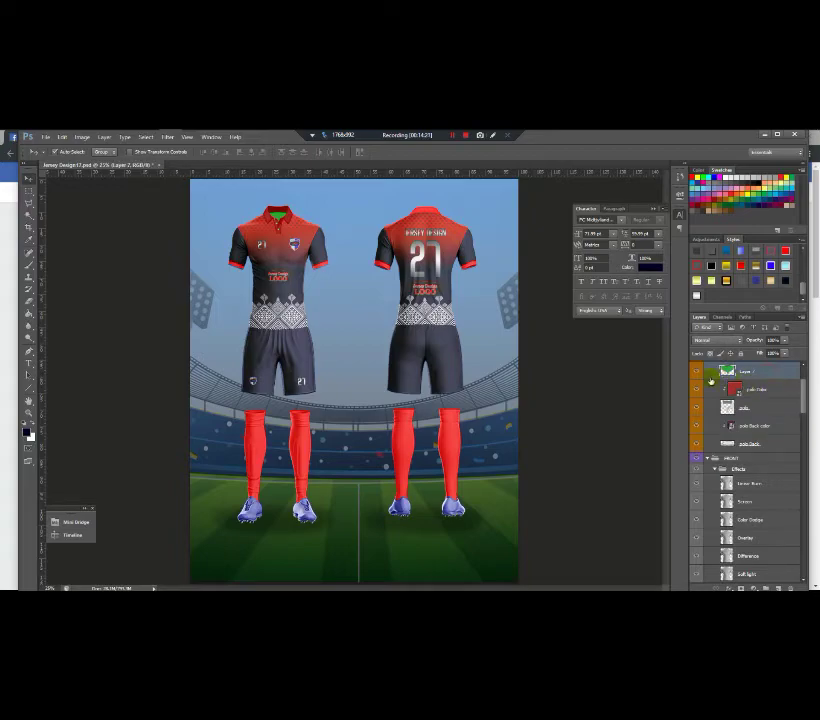
# Step: Add a Color Overlay to the inner collar's Layer 7 in muted red a3413a, sampled from the front shirt
pyautogui.doubleClick(788, 372)
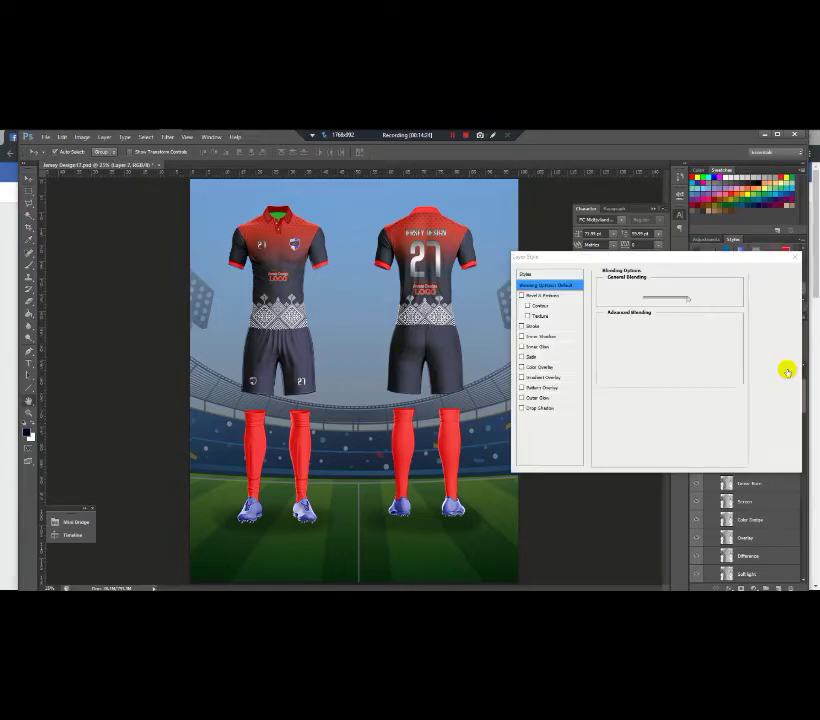
pyautogui.click(538, 367)
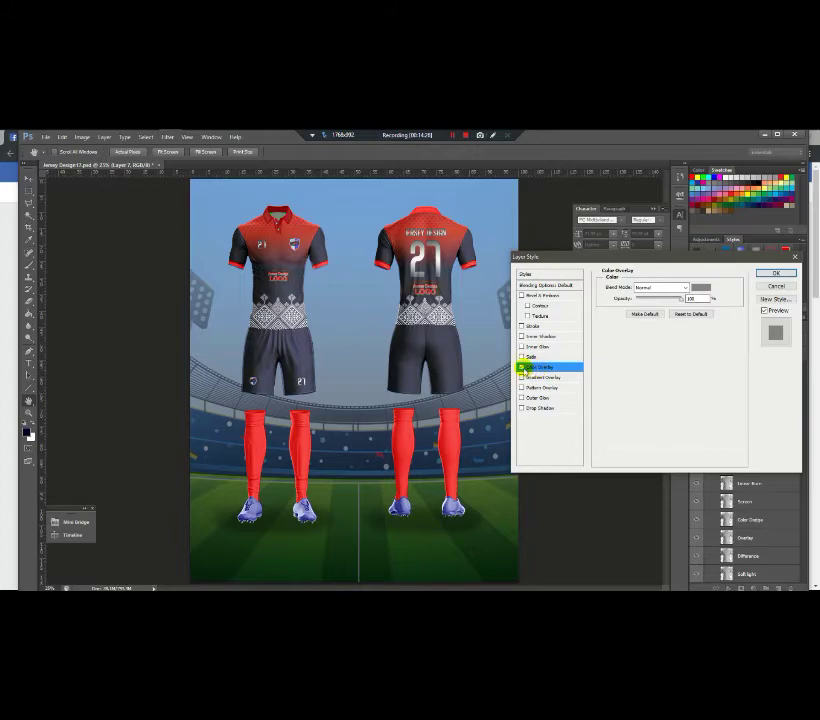
pyautogui.click(700, 288)
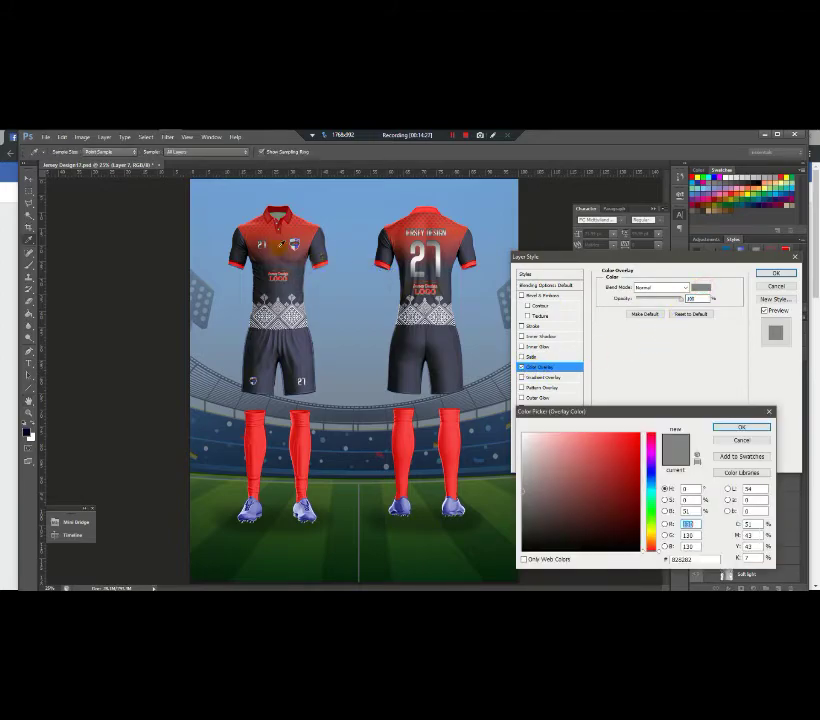
pyautogui.click(270, 242)
pyautogui.click(273, 228)
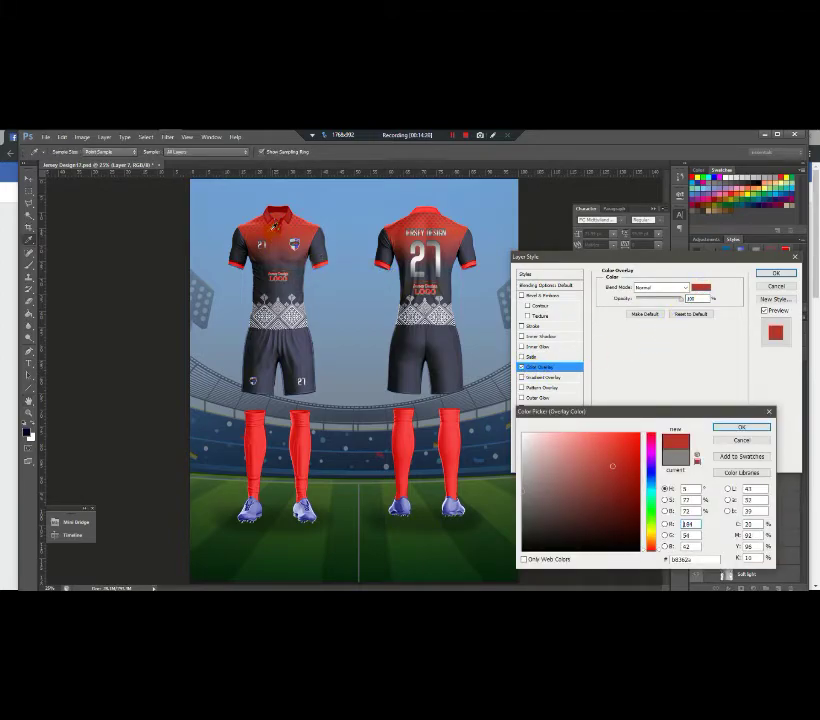
pyautogui.click(291, 240)
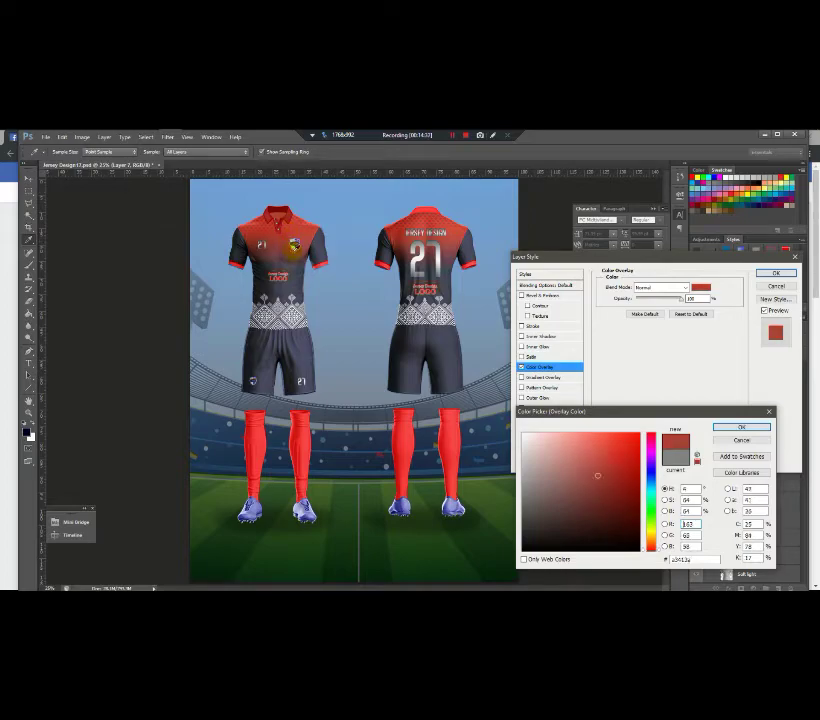
pyautogui.click(741, 427)
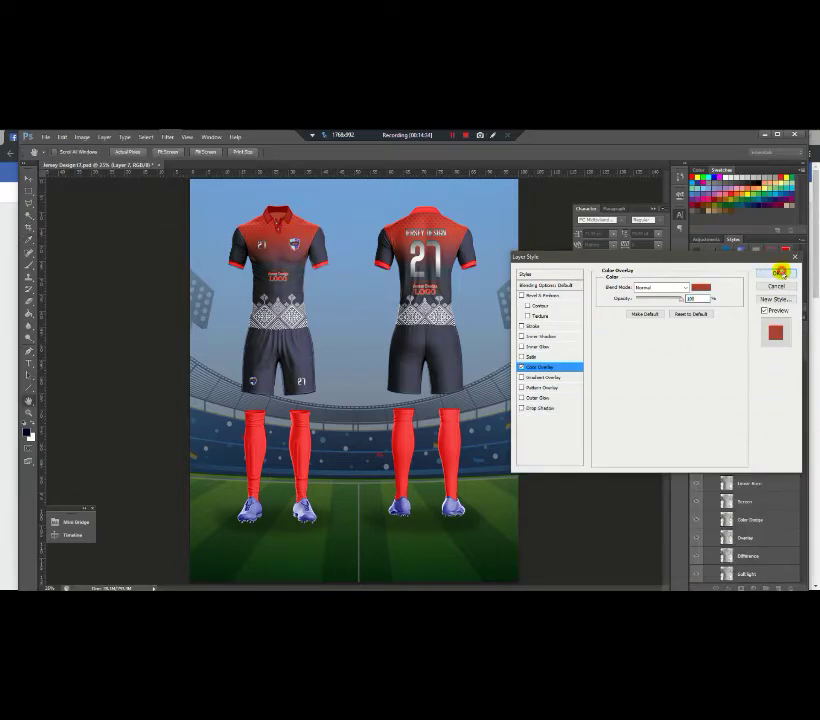
pyautogui.click(778, 272)
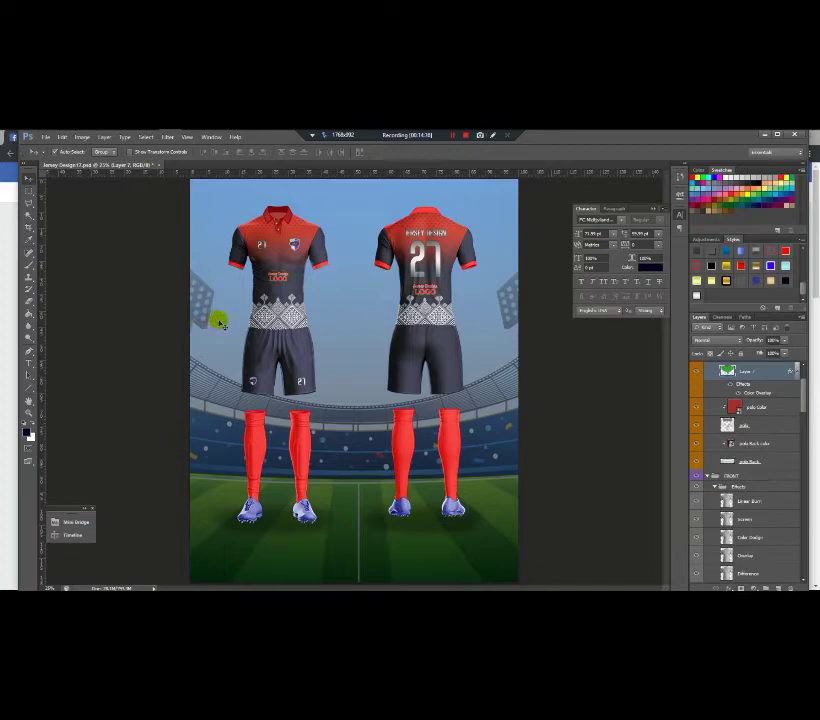
# Step: Save the mockup and replace Jersey Design17.png with a new PNG copy using the default PNG options
pyautogui.hotkey('ctrl', 's')
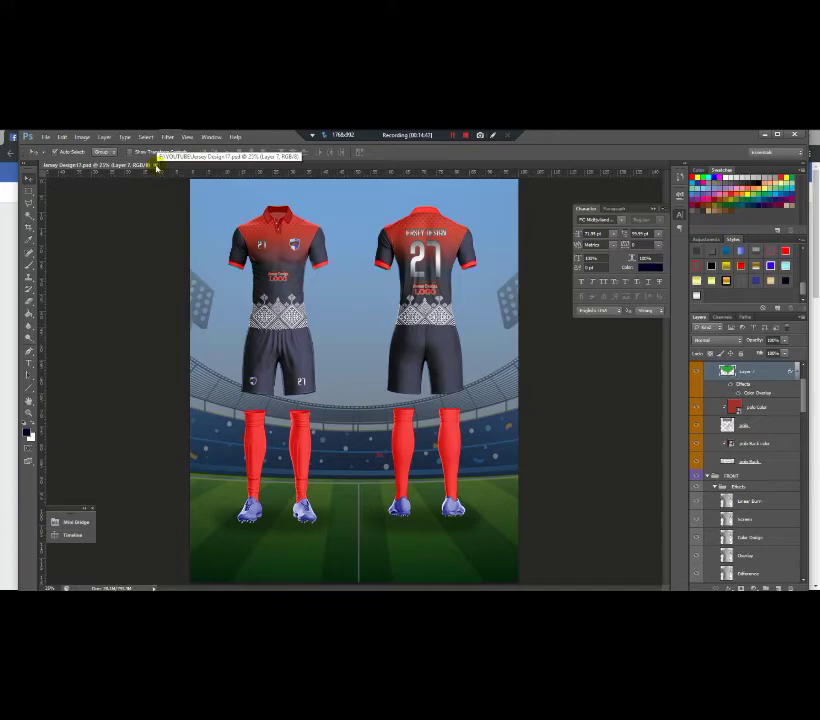
pyautogui.click(46, 139)
pyautogui.click(72, 247)
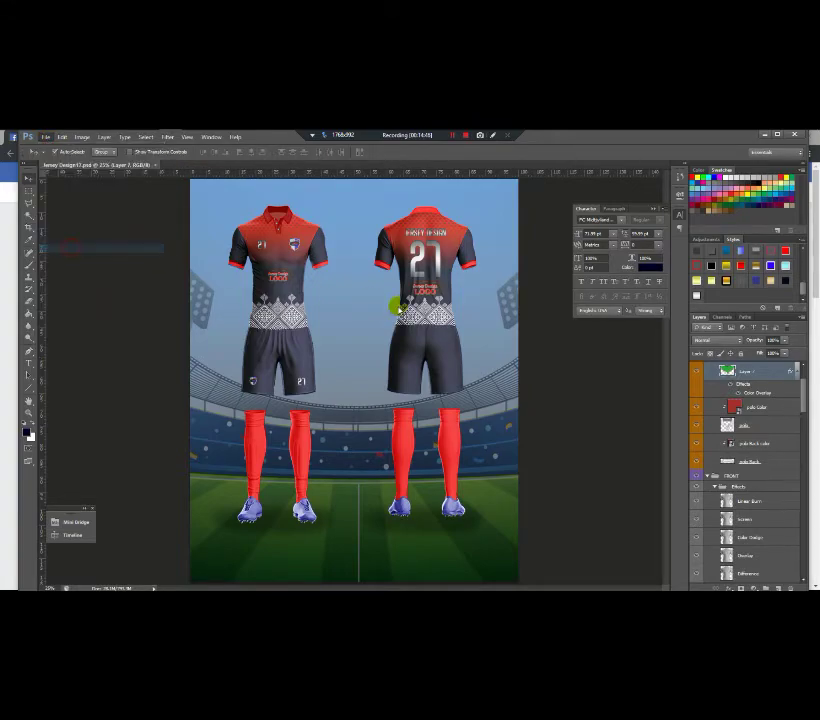
pyautogui.click(453, 369)
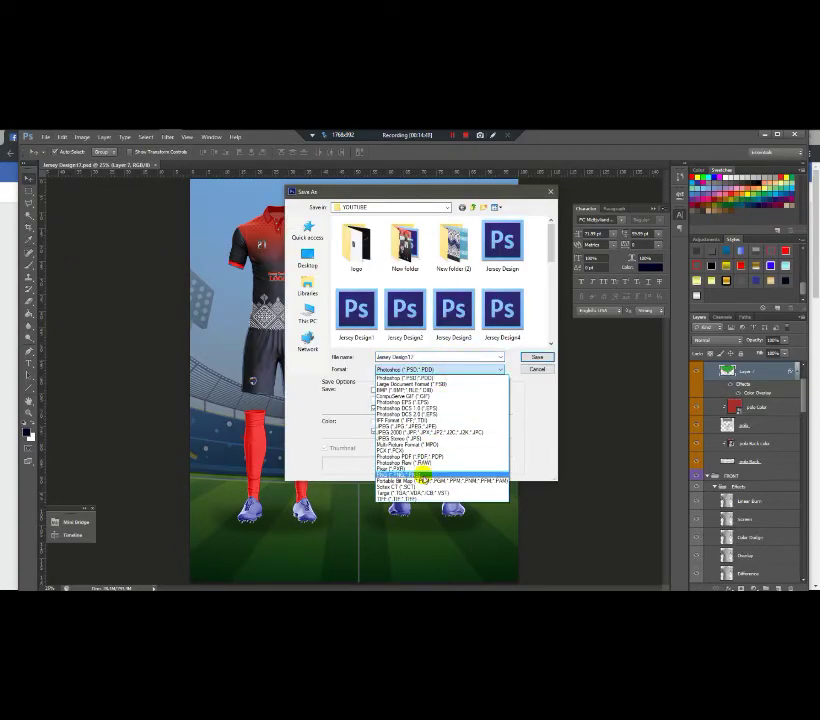
pyautogui.click(425, 473)
pyautogui.click(537, 357)
pyautogui.click(386, 307)
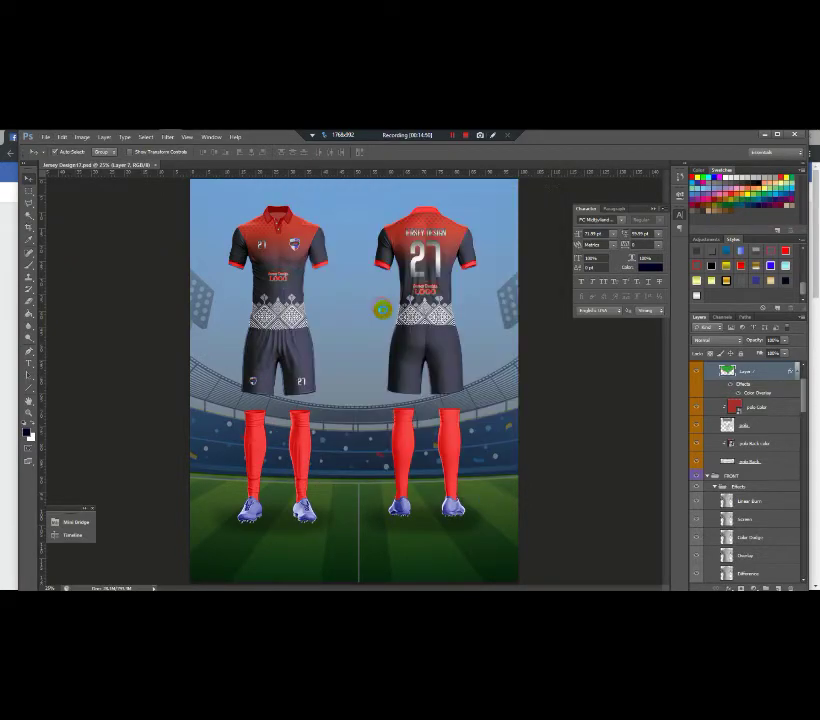
pyautogui.click(336, 275)
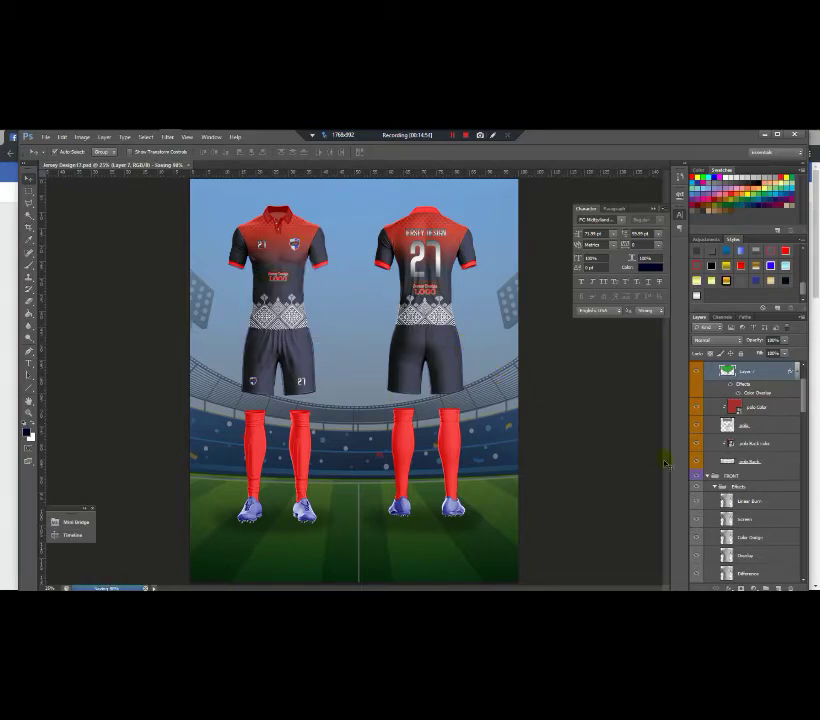
# Step: Inspect the front collar's polo Color layer by hiding and reshowing it, and view its smart object contents before closing them
pyautogui.click(742, 409)
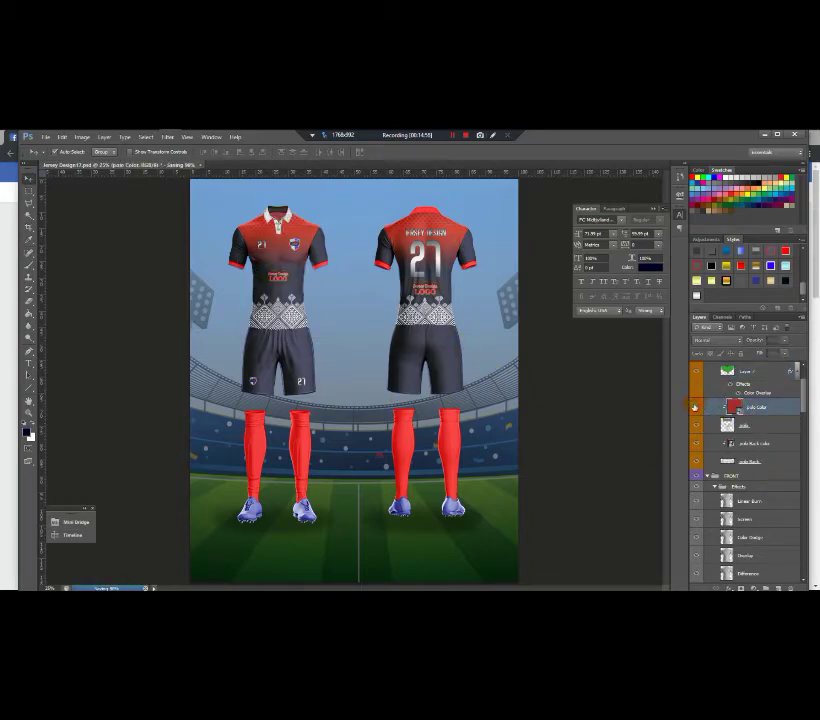
pyautogui.click(695, 408)
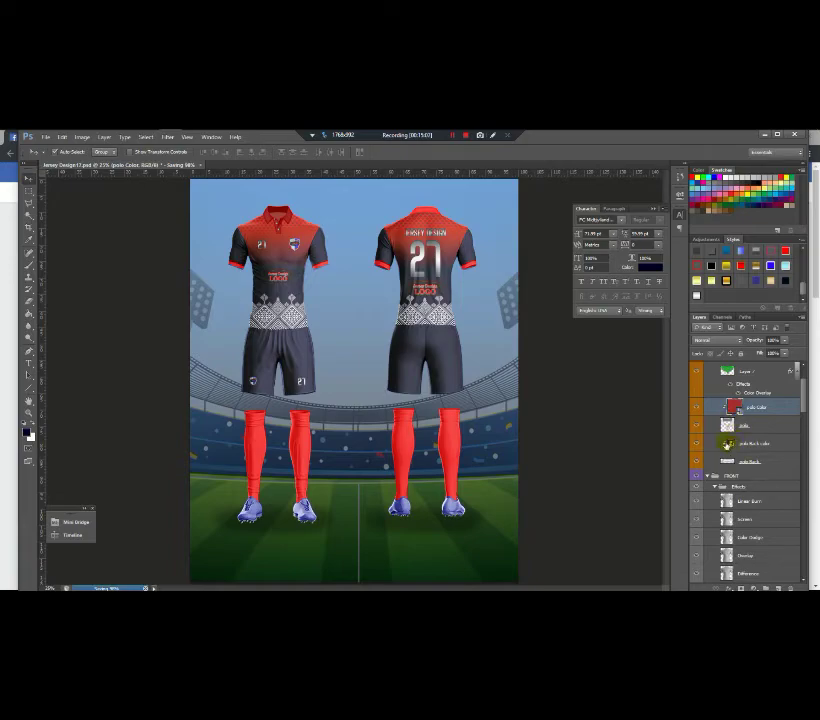
pyautogui.doubleClick(737, 408)
pyautogui.click(28, 264)
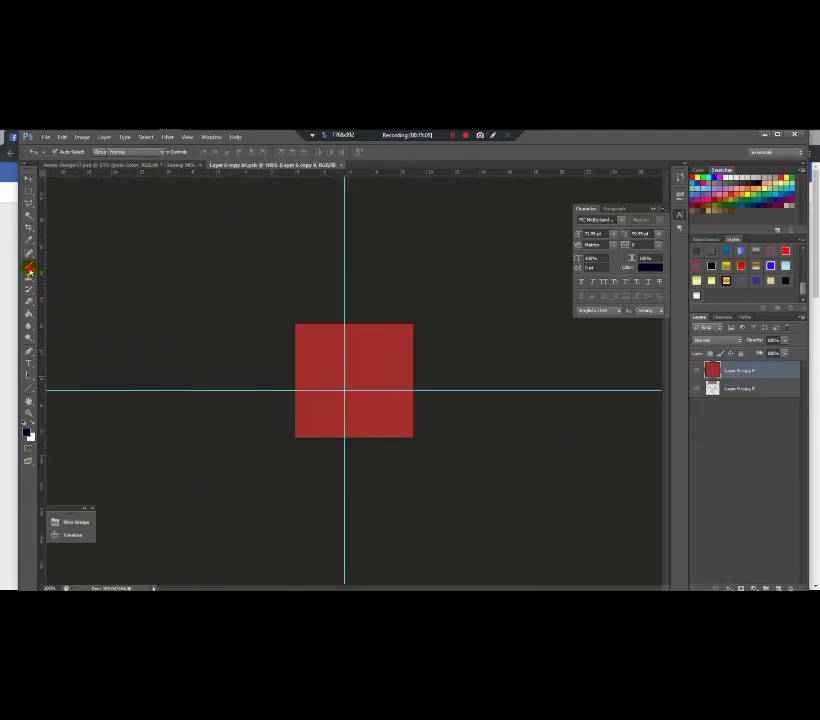
pyautogui.click(340, 165)
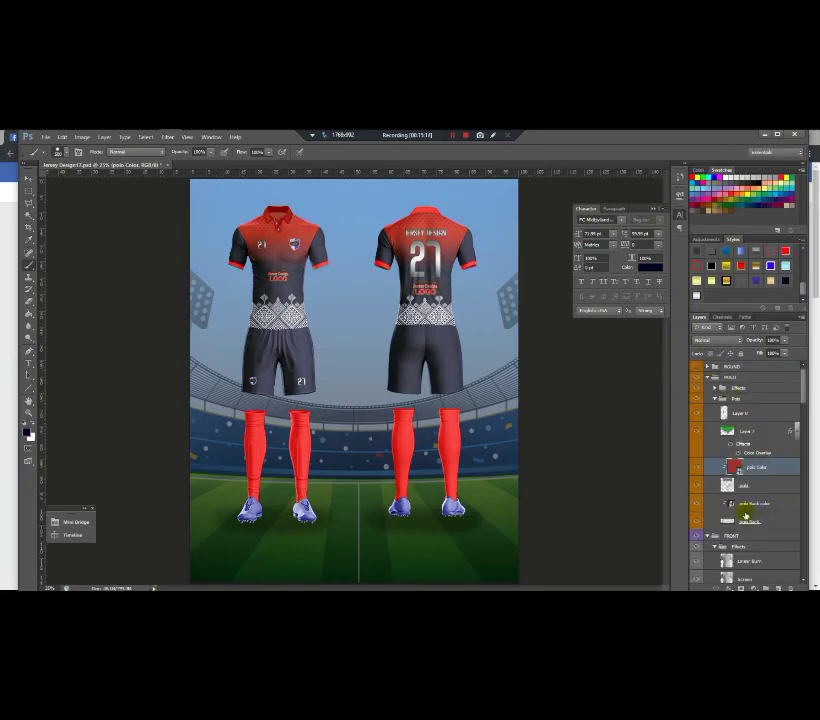
# Step: View the smart object contents of the polo Back color layer, and close them to return to the mockup
pyautogui.click(705, 507)
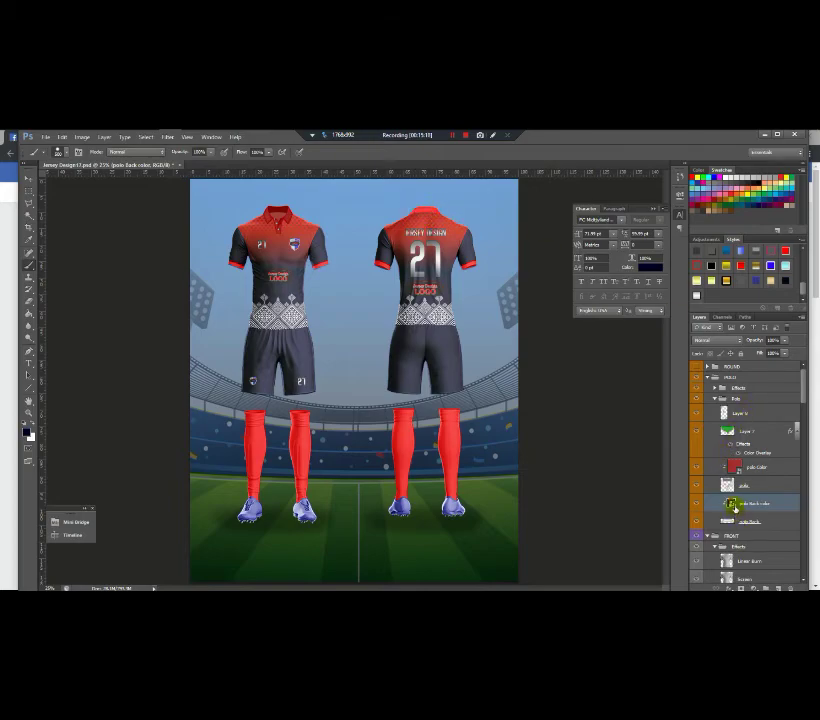
pyautogui.doubleClick(731, 504)
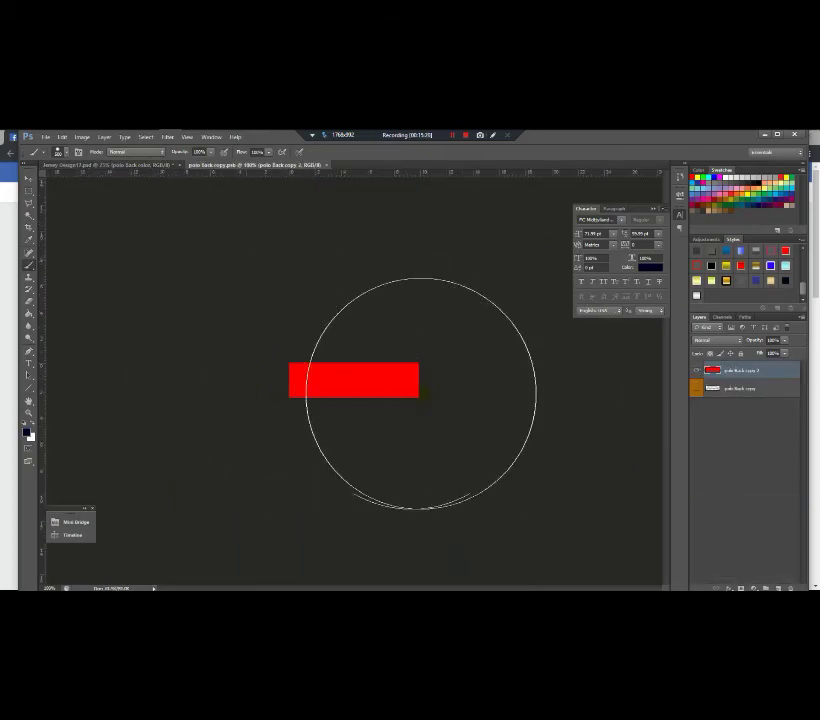
pyautogui.click(325, 165)
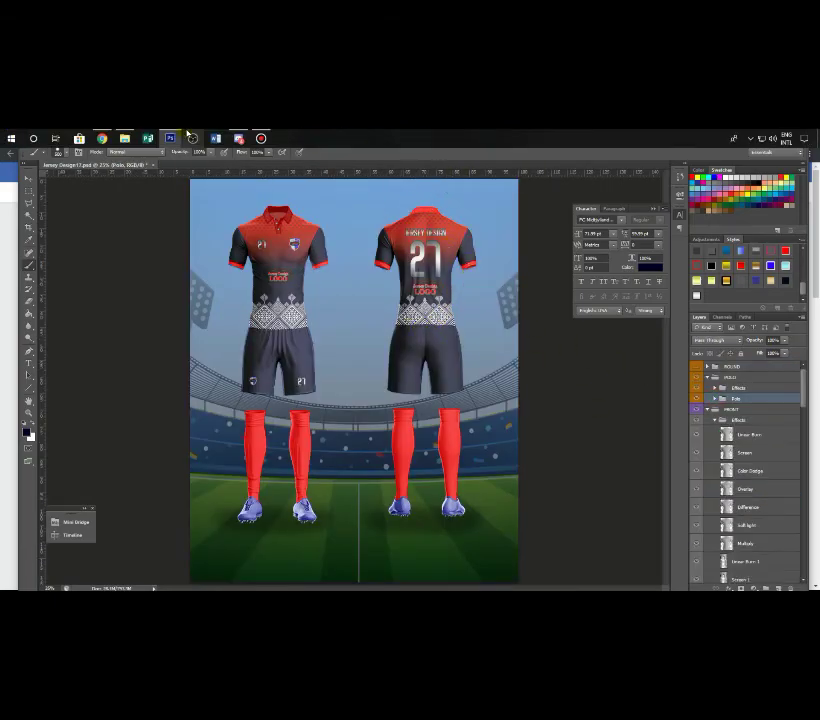
# Step: Switch to File Explorer, view the exported Jersey Design17.png from the YOUTUBE folder, and close the image viewer and folder window
pyautogui.click(125, 138)
pyautogui.press('BackSpace')
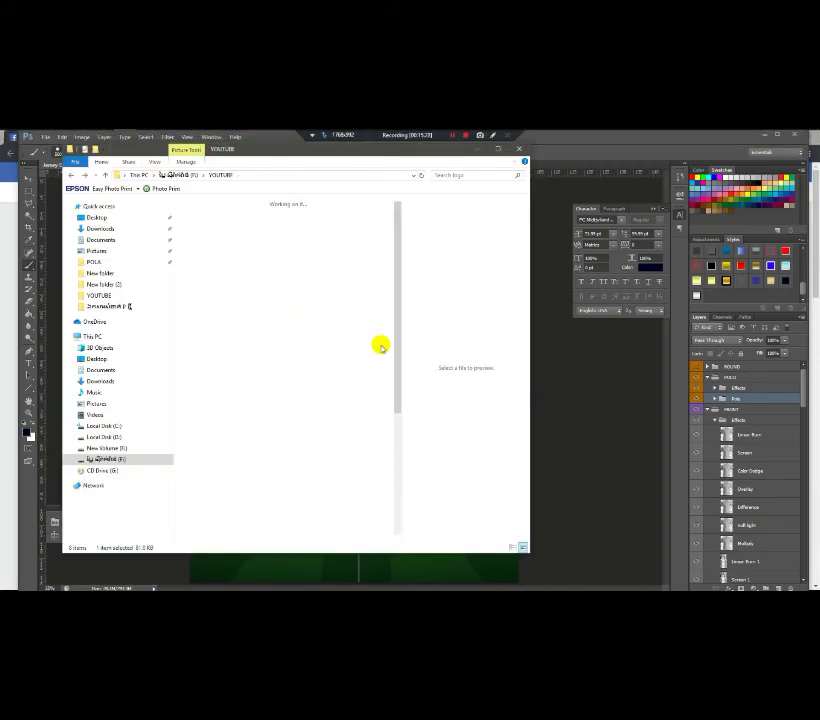
pyautogui.moveTo(398, 286); pyautogui.dragTo(397, 465)
pyautogui.doubleClick(251, 508)
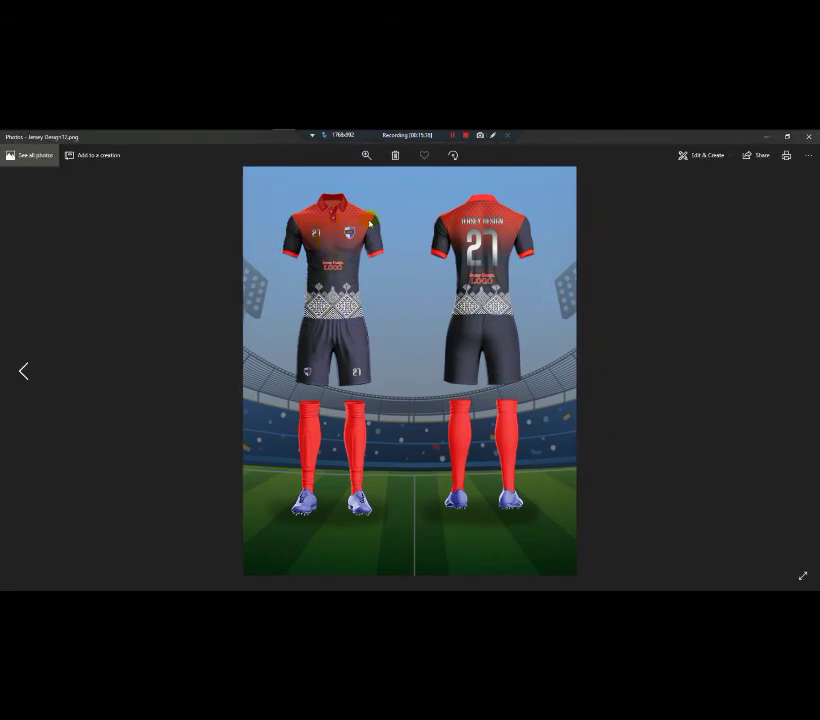
pyautogui.click(808, 136)
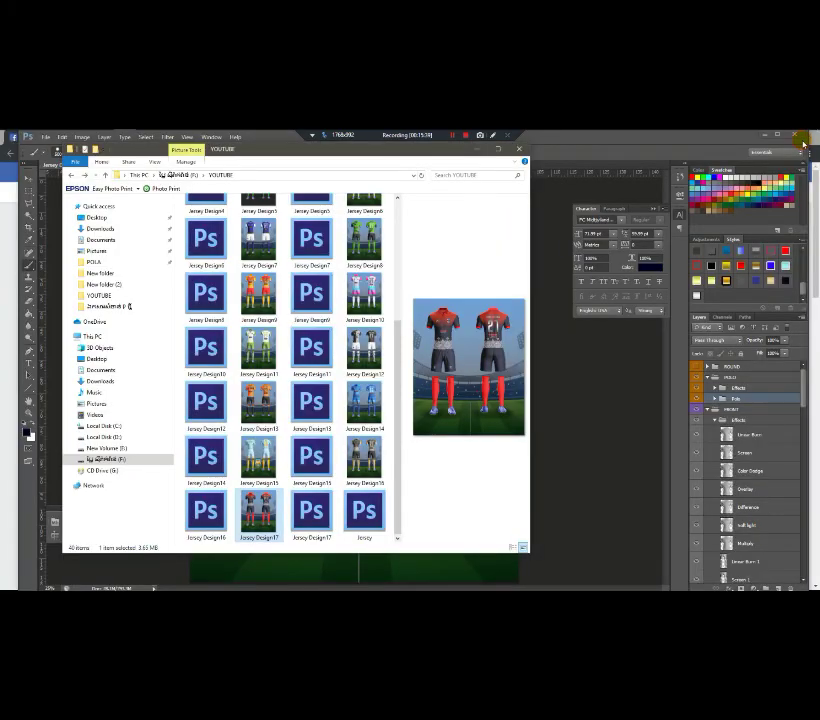
pyautogui.click(519, 148)
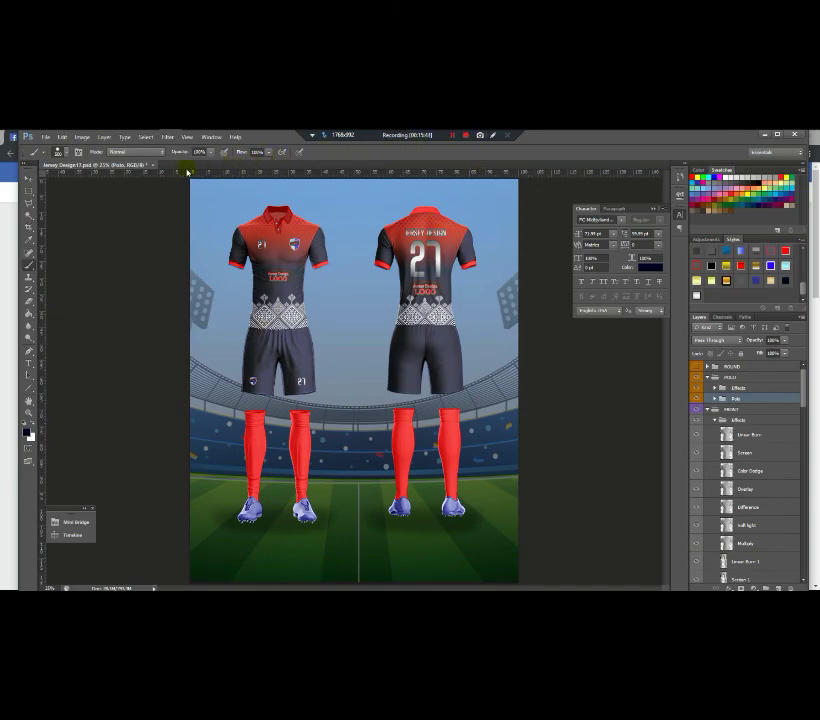
# Step: Close the Jersey Design17.psd document and save its changes
pyautogui.click(155, 166)
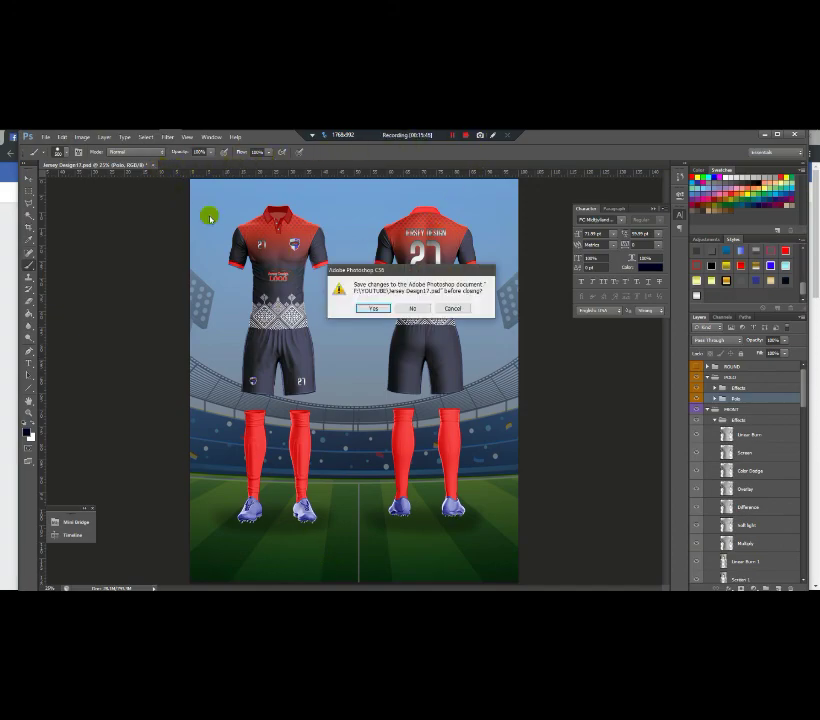
pyautogui.click(374, 309)
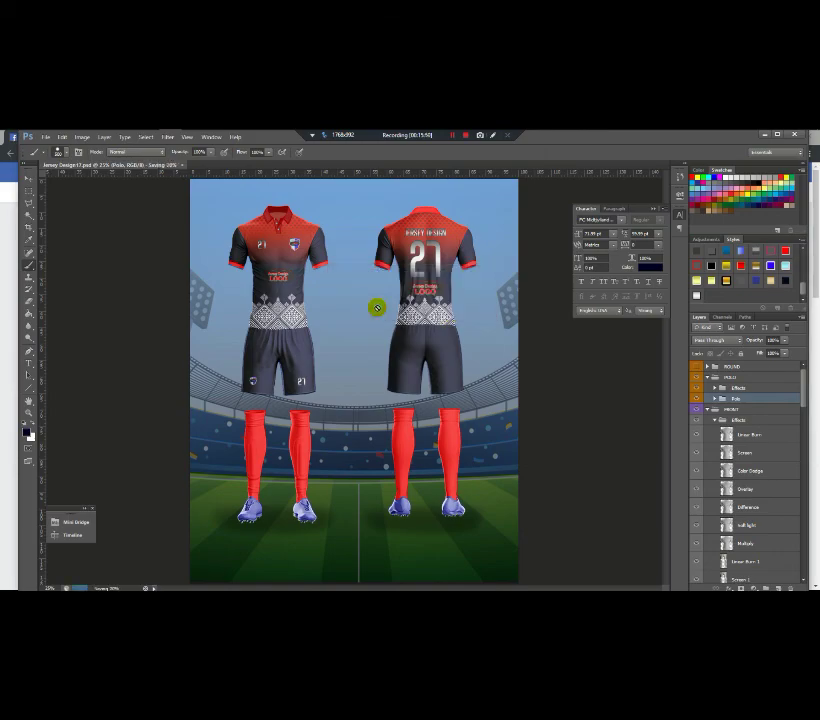